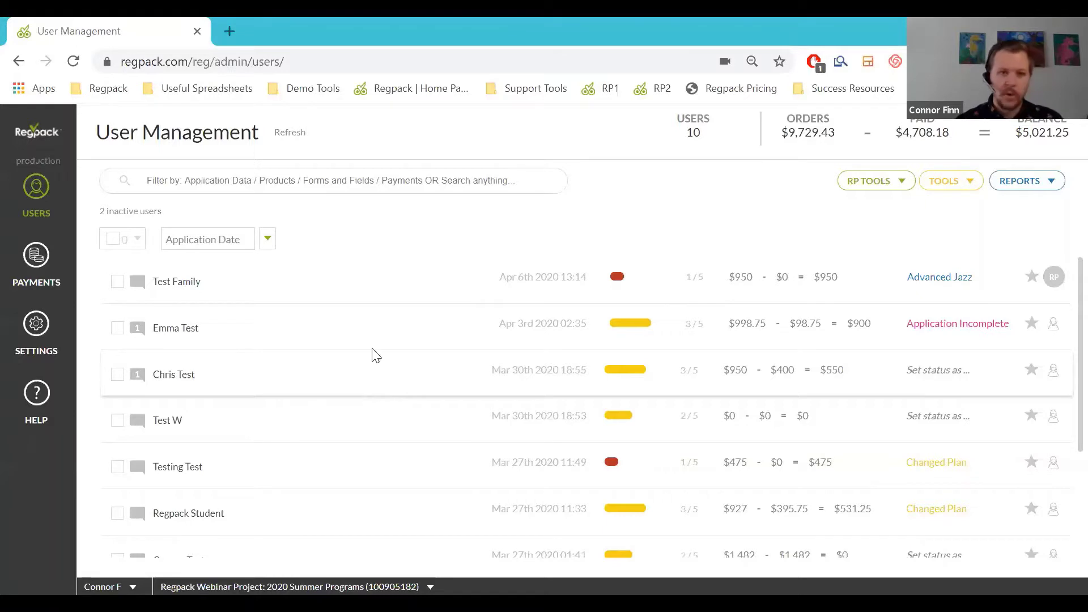
Step: Open the settings of the test sesh product under Summer Sessions 2020 and view its Options section
{"action": "left_click", "coordinate": [36, 325]}
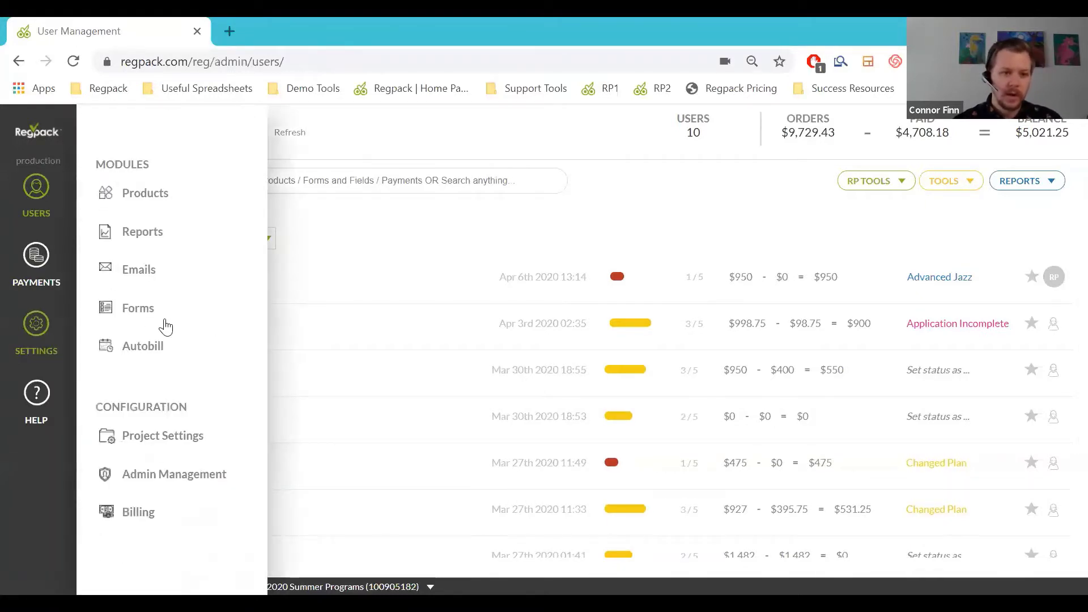
{"action": "left_click", "coordinate": [147, 206]}
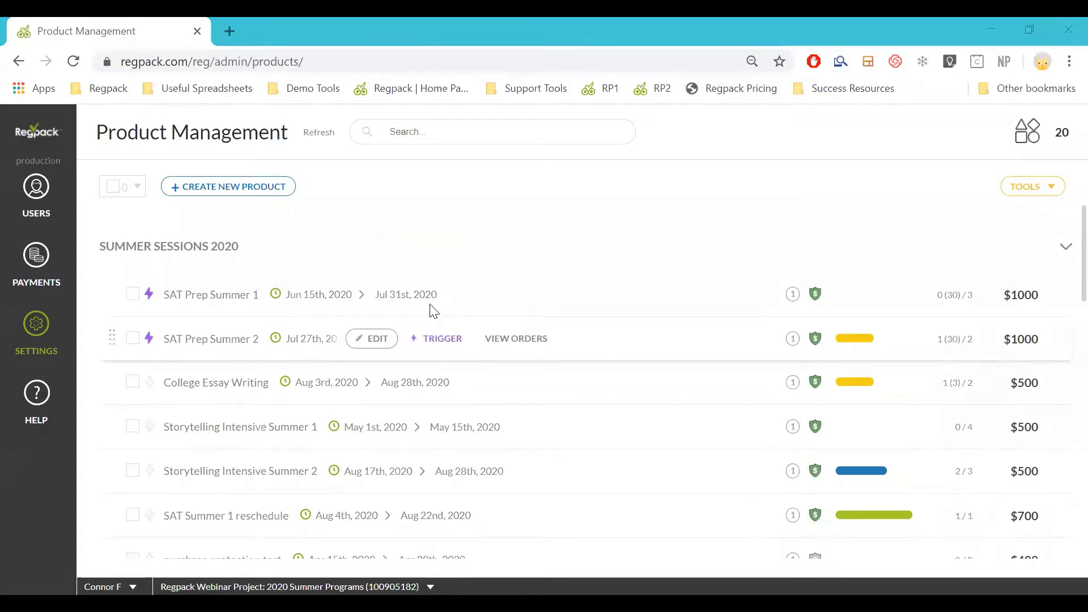
{"action": "scroll", "coordinate": [436, 366], "scroll_direction": "down", "scroll_amount": 4}
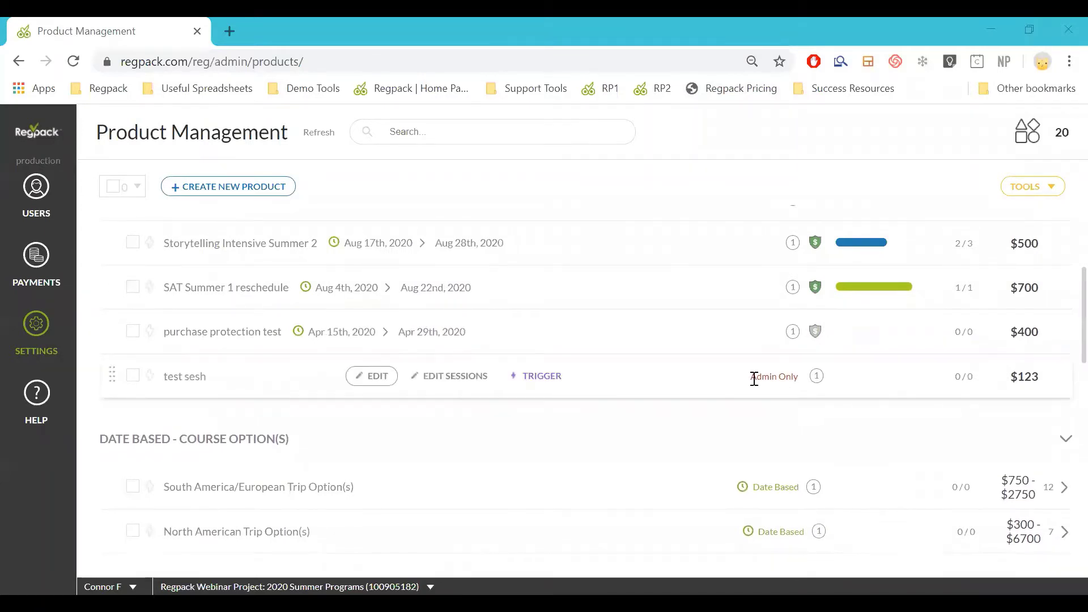
{"action": "left_click", "coordinate": [381, 375]}
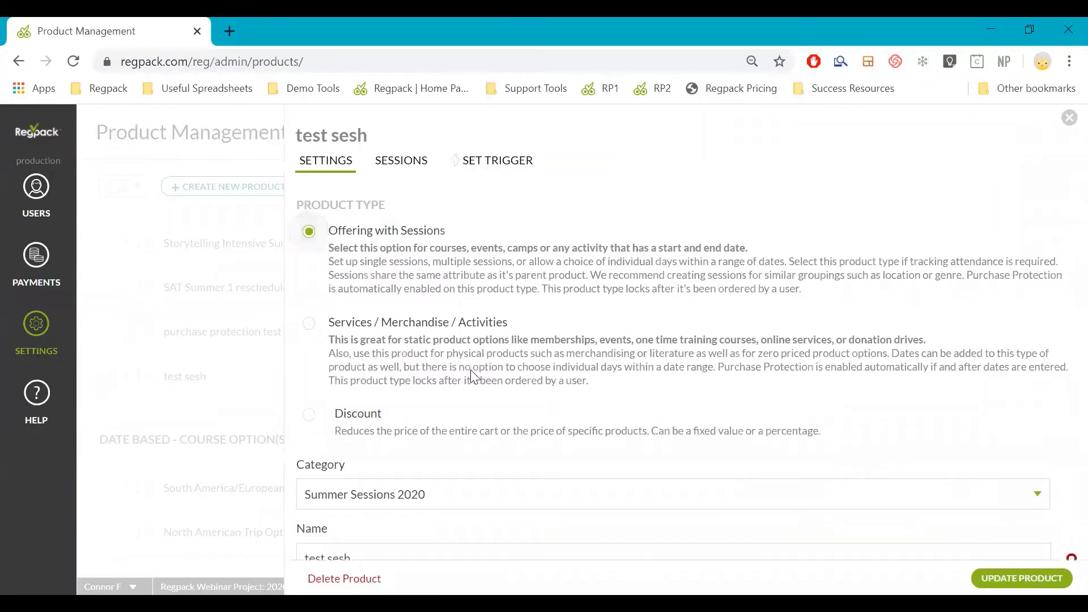
{"action": "scroll", "coordinate": [471, 370], "scroll_direction": "down", "scroll_amount": 10}
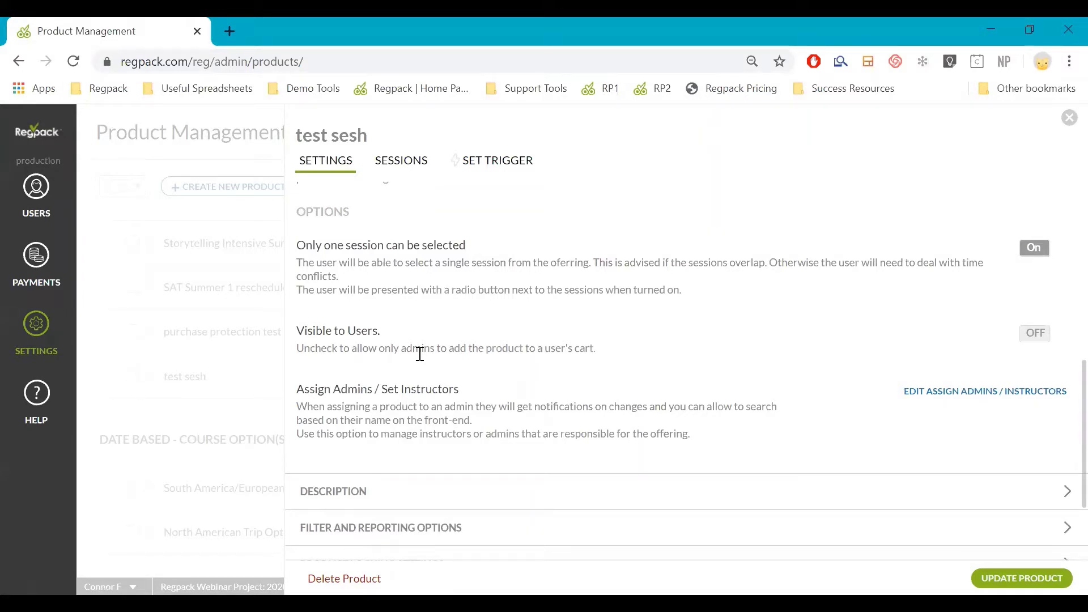
Step: Switch Visible to Users on and back off for the test sesh product, and close its settings without updating
{"action": "left_click", "coordinate": [1034, 340]}
{"action": "left_click", "coordinate": [1033, 340]}
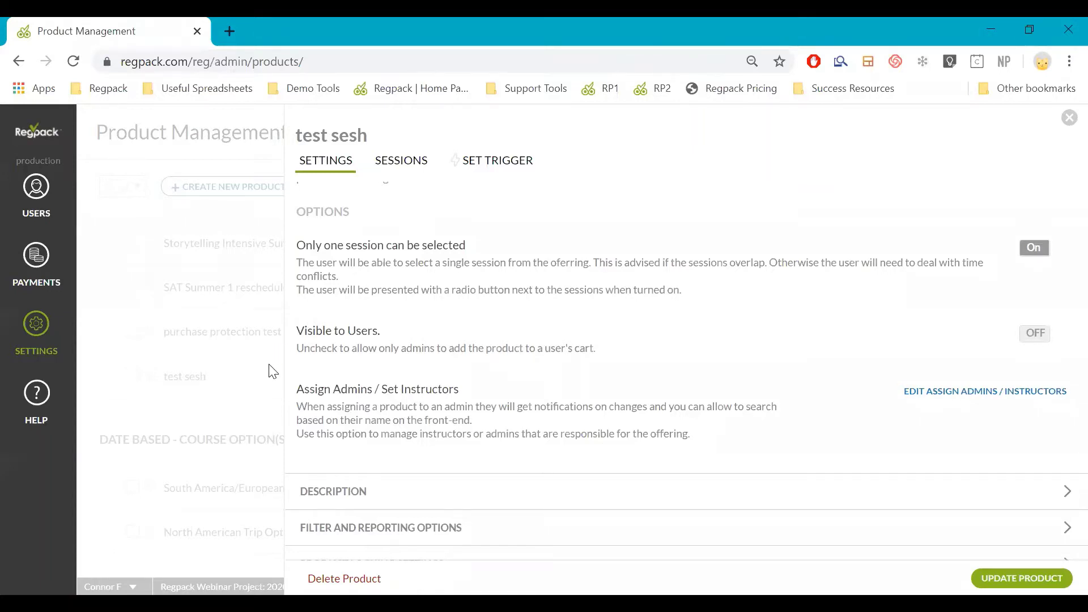
{"action": "left_click", "coordinate": [272, 388]}
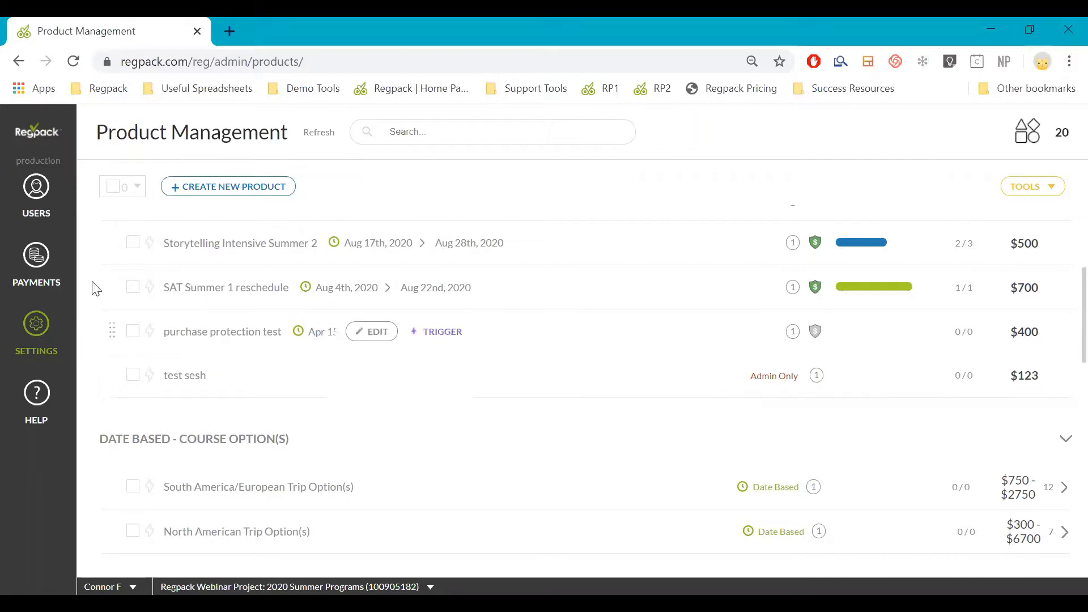
{"action": "left_click", "coordinate": [61, 335]}
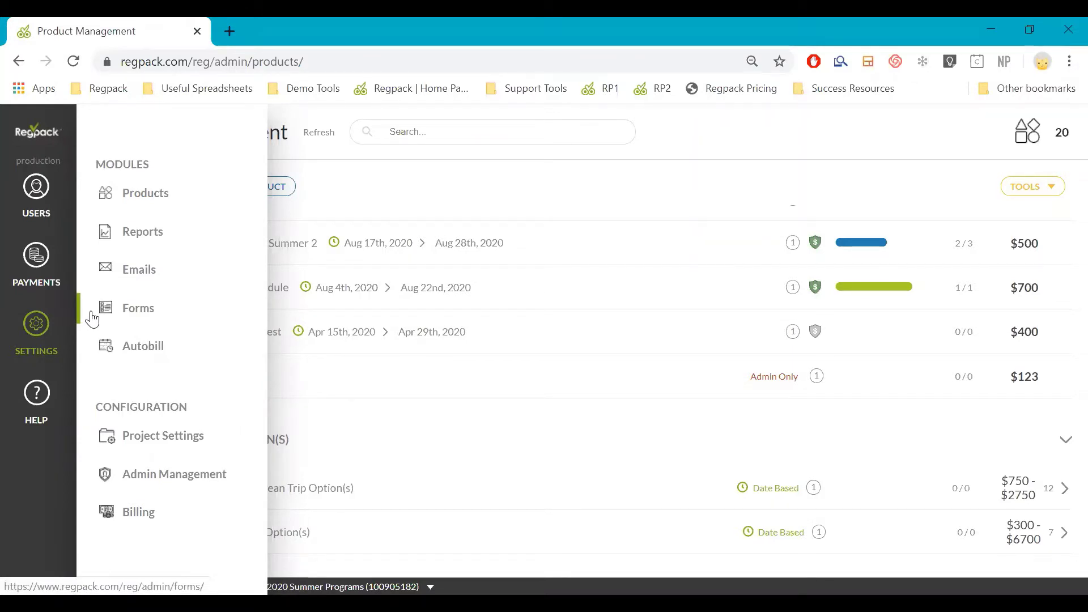
{"action": "left_click", "coordinate": [112, 318]}
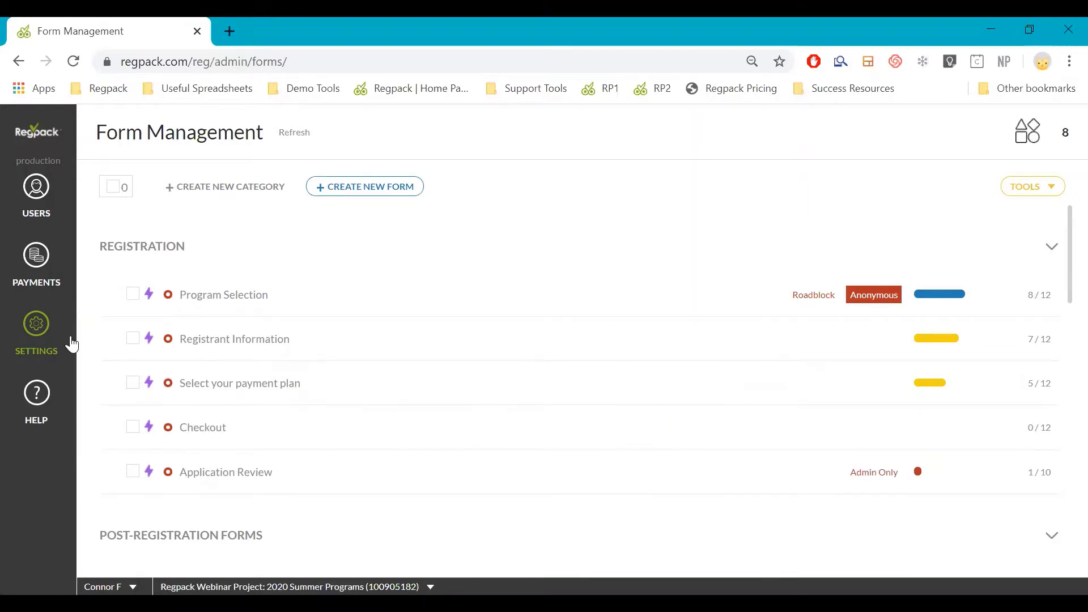
{"action": "mouse_move", "coordinate": [68, 341]}
{"action": "left_click", "coordinate": [152, 198]}
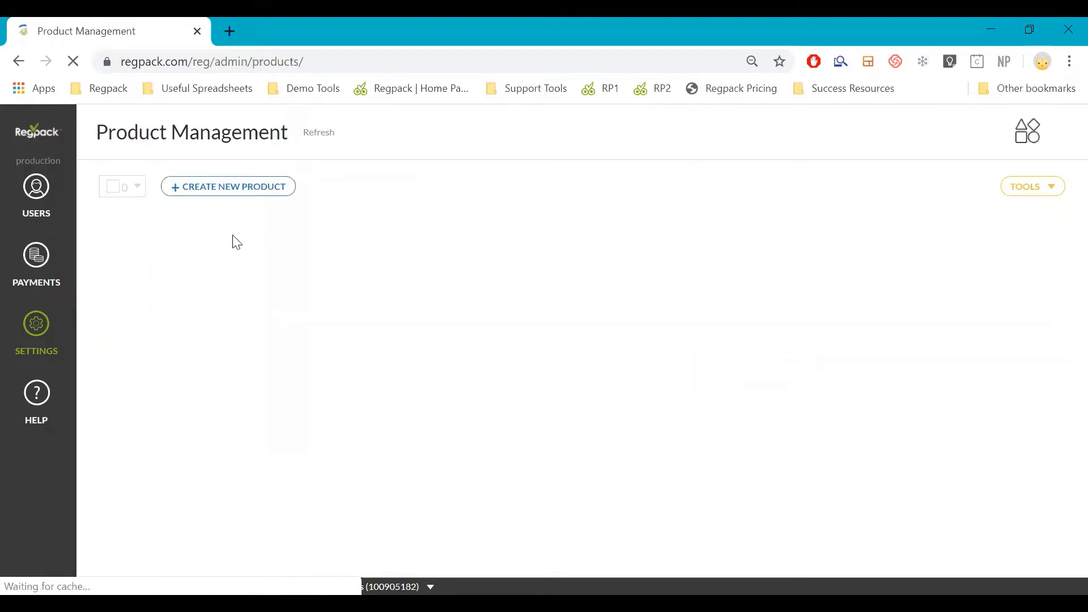
Step: Reopen the test sesh product's settings and view its Assign Admins / Set Instructors dialog, closing it without assigning anyone
{"action": "scroll", "coordinate": [334, 391], "scroll_direction": "down", "scroll_amount": 7}
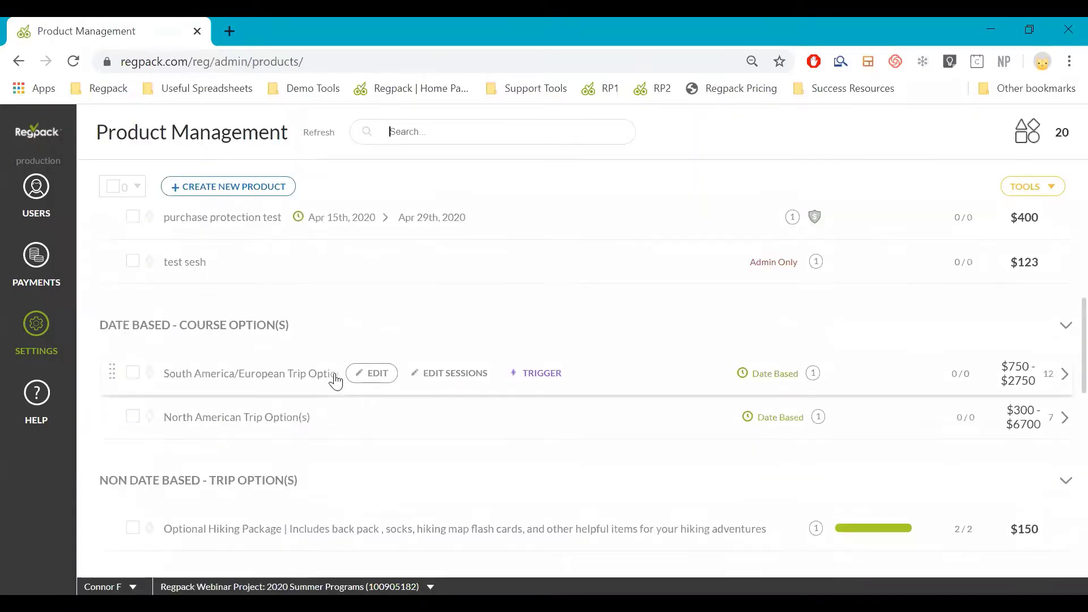
{"action": "scroll", "coordinate": [333, 377], "scroll_direction": "up", "scroll_amount": 3}
{"action": "left_click", "coordinate": [352, 377]}
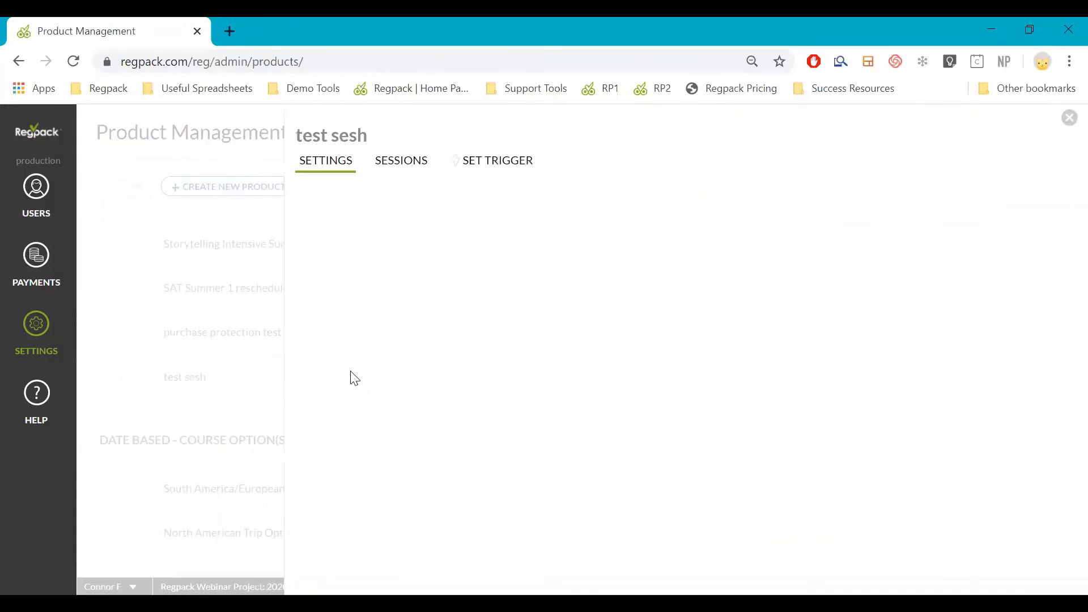
{"action": "scroll", "coordinate": [407, 409], "scroll_direction": "down", "scroll_amount": 8}
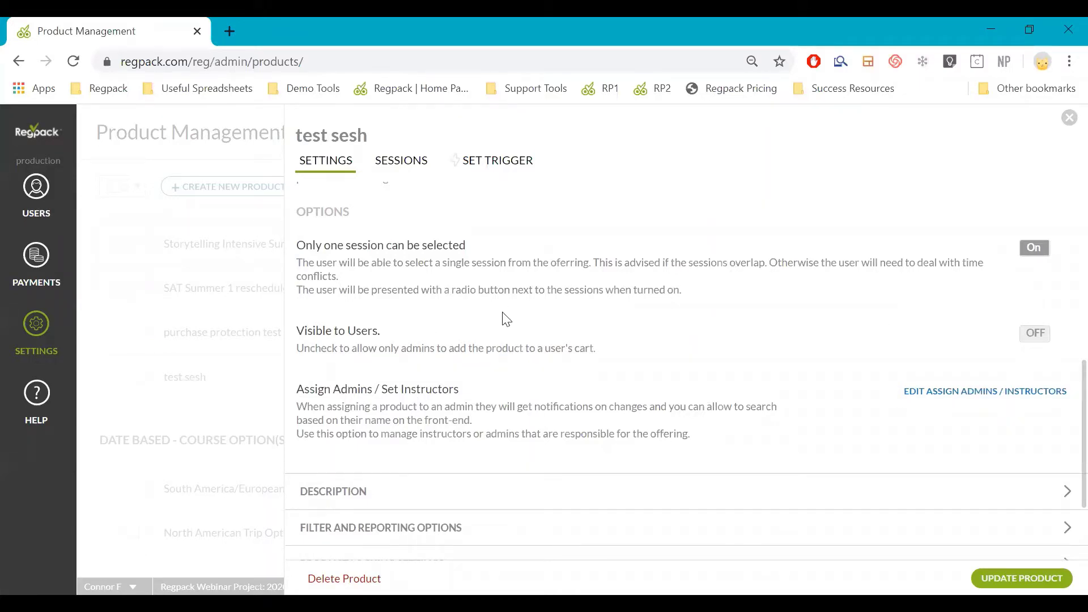
{"action": "left_click", "coordinate": [1041, 408]}
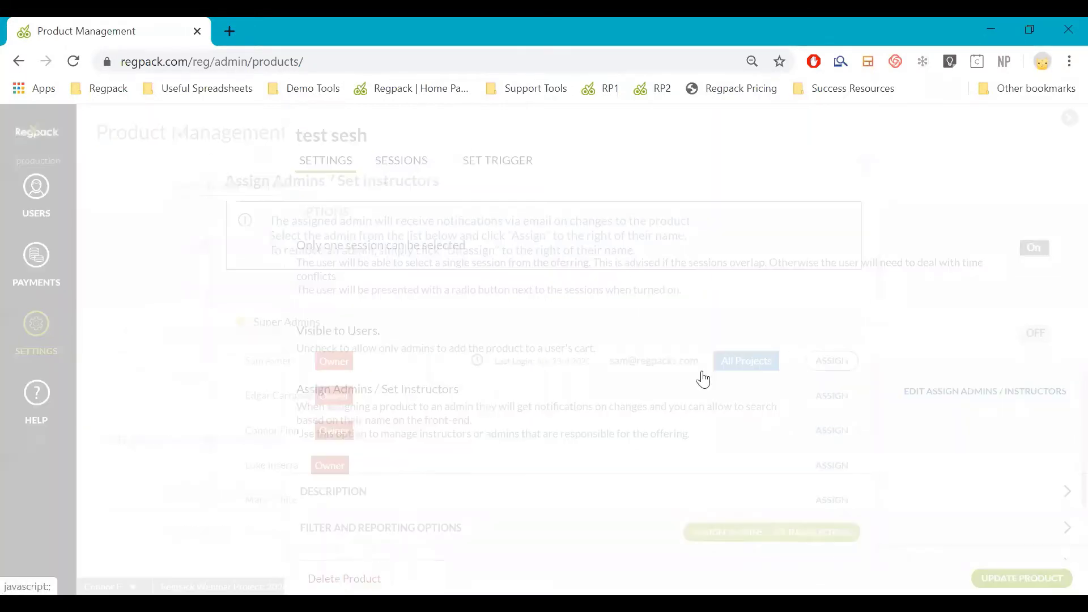
{"action": "left_click", "coordinate": [860, 169]}
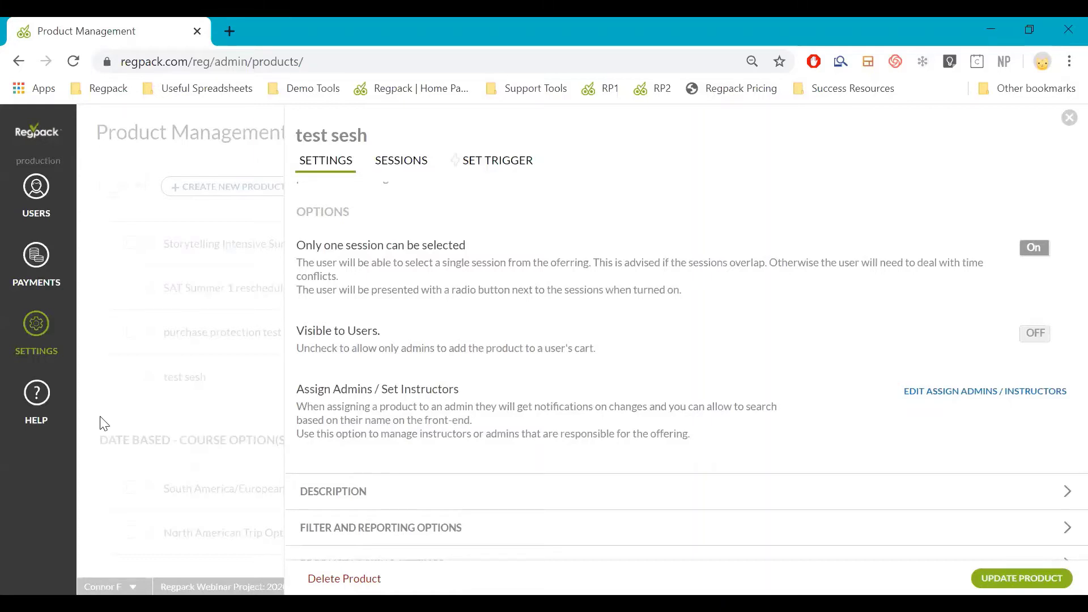
Step: Open the properties of the Application Review form, examine its form settings including Admin Only Form, and close them
{"action": "left_click", "coordinate": [57, 329]}
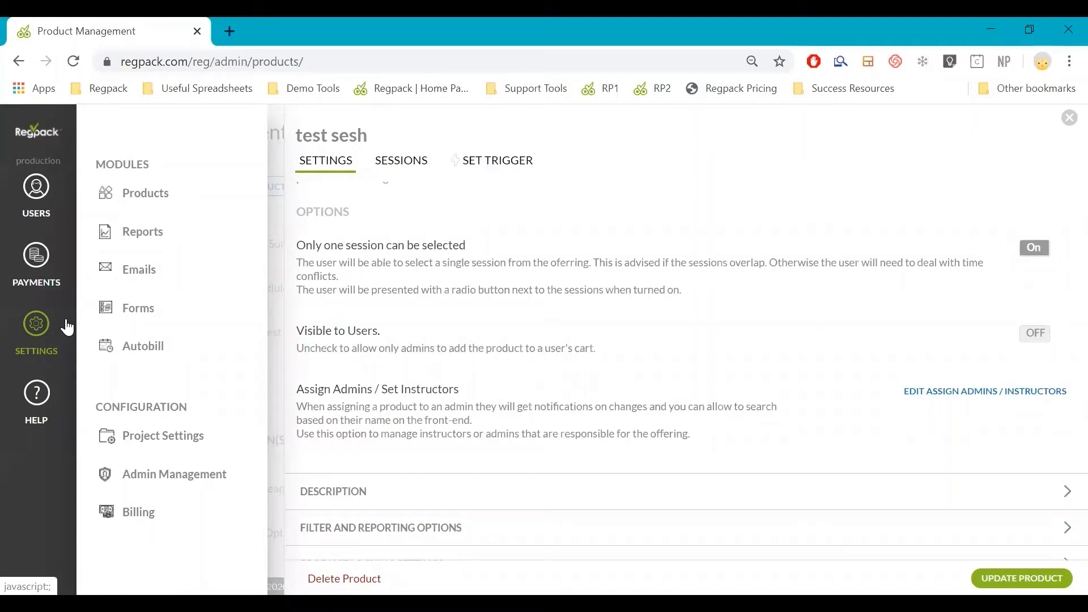
{"action": "left_click", "coordinate": [103, 318]}
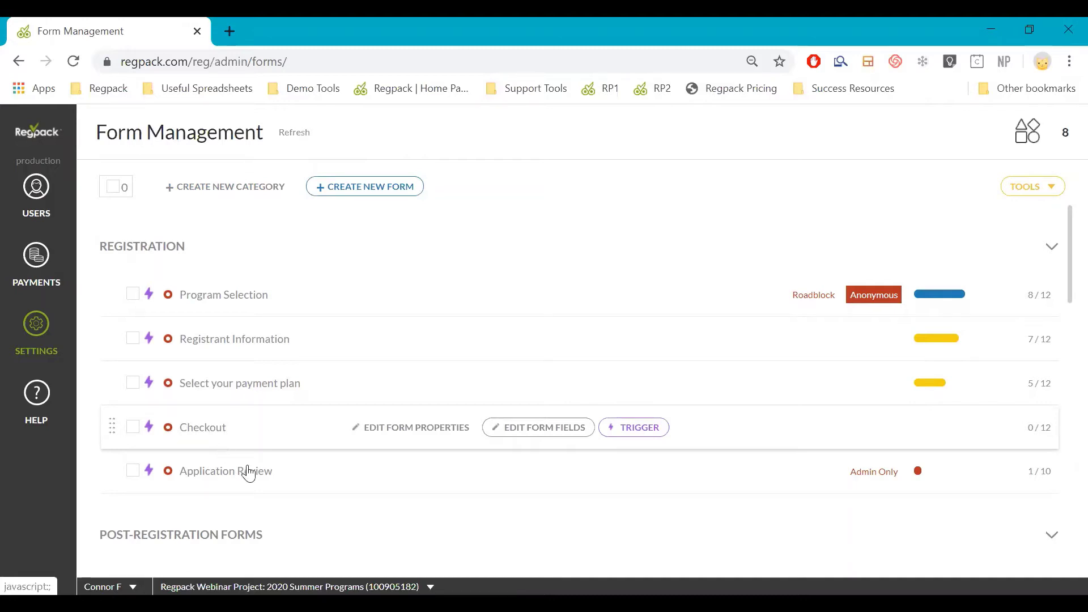
{"action": "left_click", "coordinate": [413, 476]}
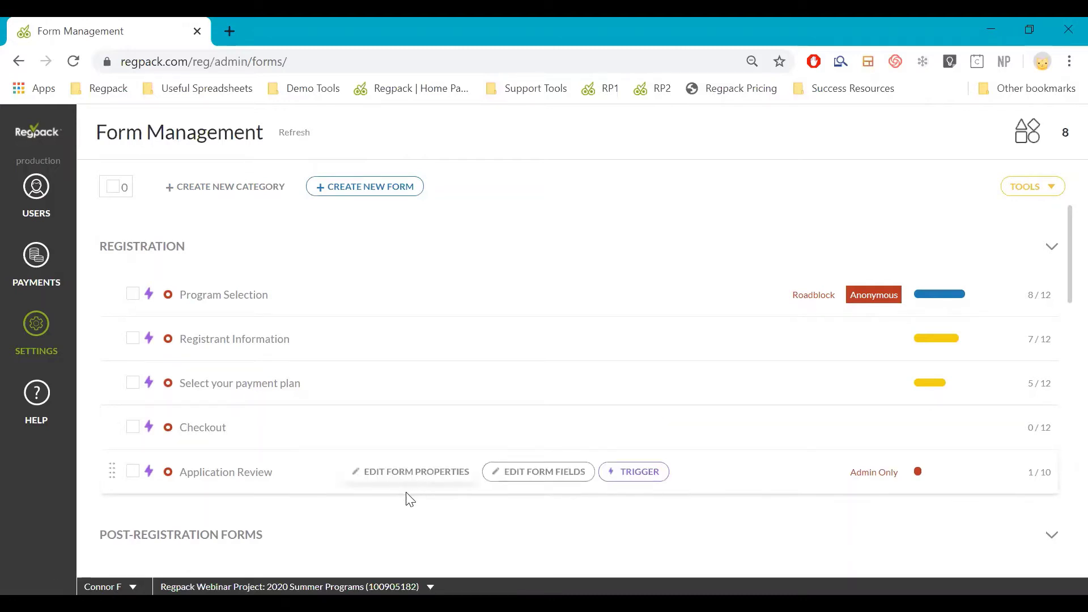
{"action": "scroll", "coordinate": [725, 422], "scroll_direction": "down", "scroll_amount": 2}
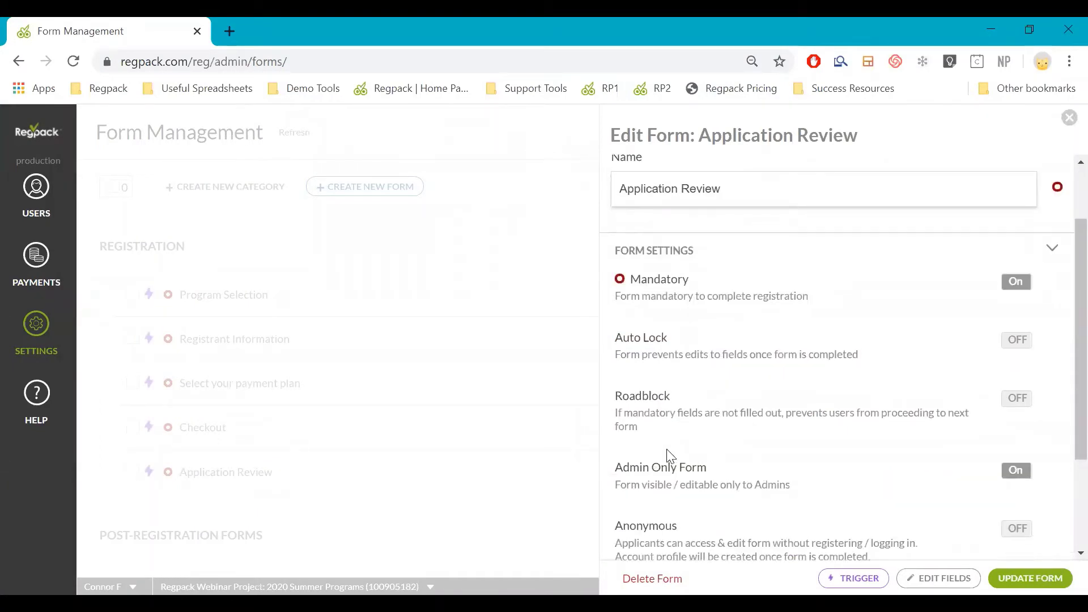
{"action": "scroll", "coordinate": [667, 449], "scroll_direction": "up", "scroll_amount": 2}
{"action": "left_click", "coordinate": [907, 336]}
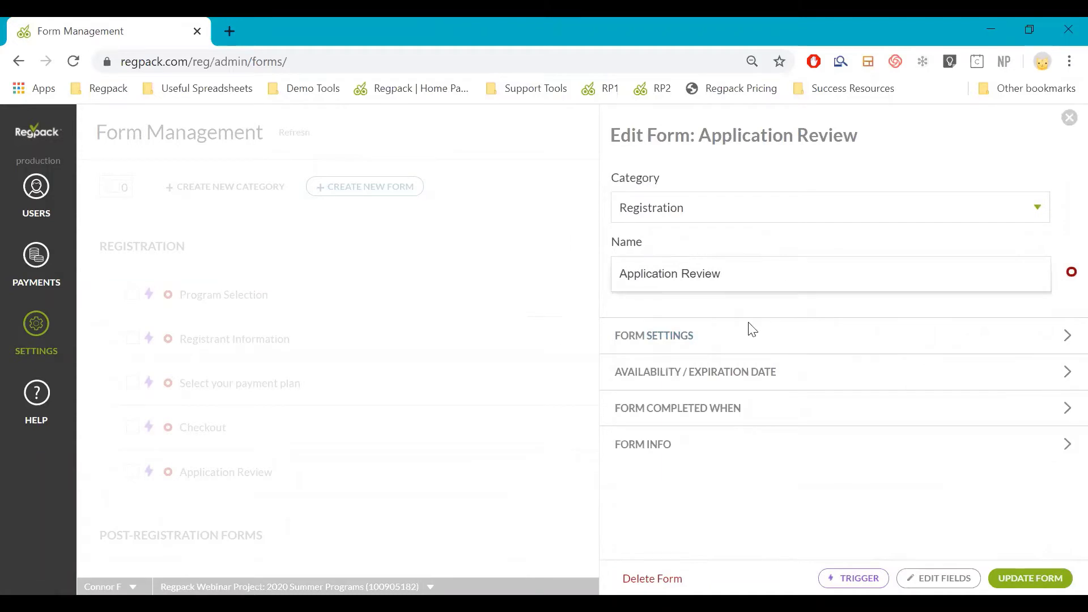
{"action": "left_click", "coordinate": [694, 340]}
{"action": "scroll", "coordinate": [730, 417], "scroll_direction": "down", "scroll_amount": 2}
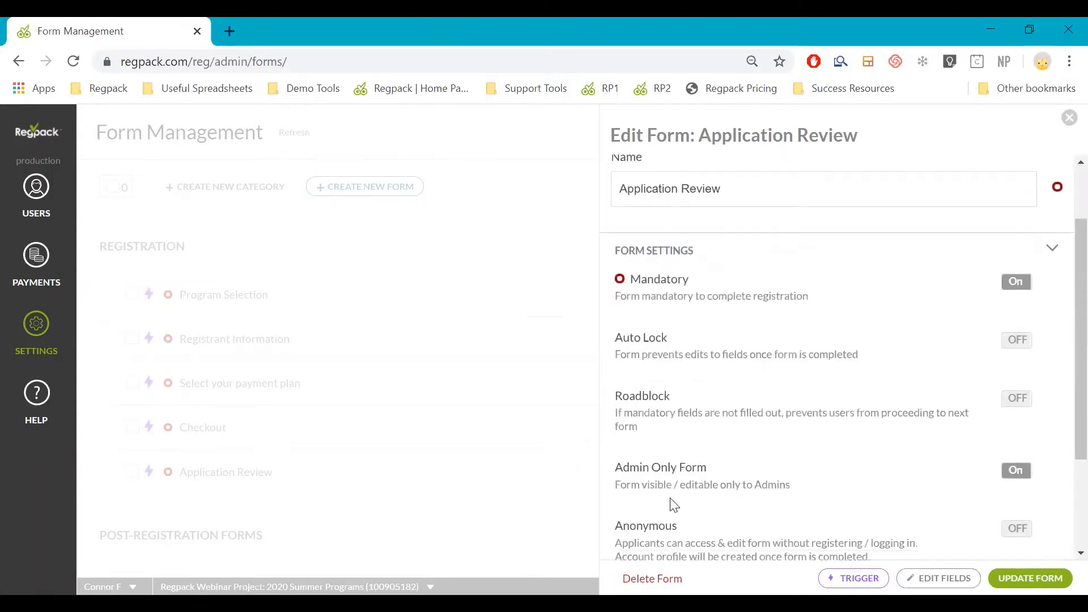
{"action": "left_click", "coordinate": [560, 469]}
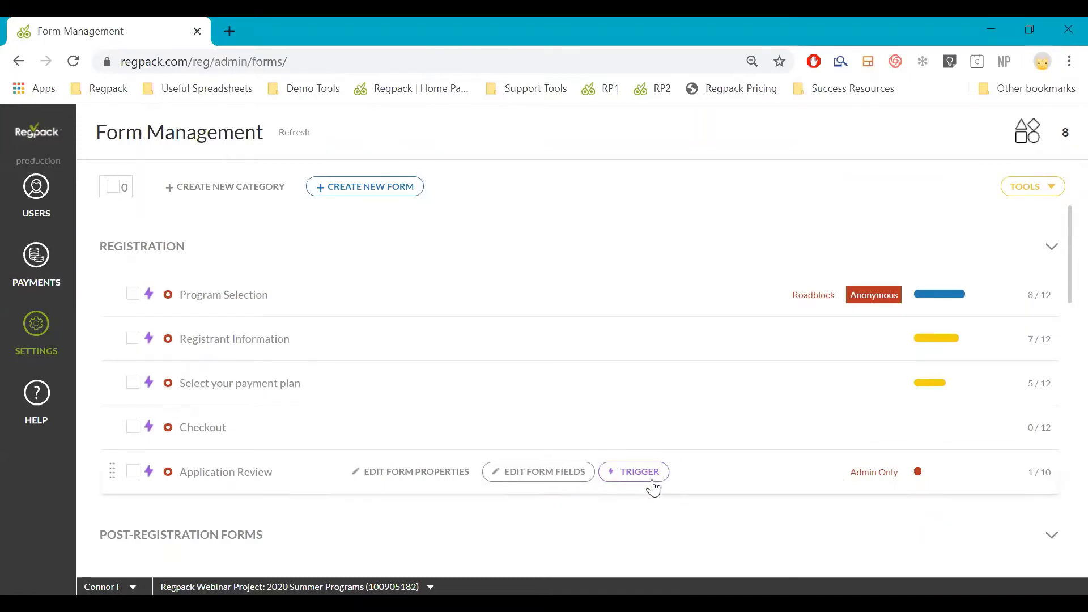
Step: Open the Application Review form's fields for editing and display the field types that can be added
{"action": "left_click", "coordinate": [542, 472]}
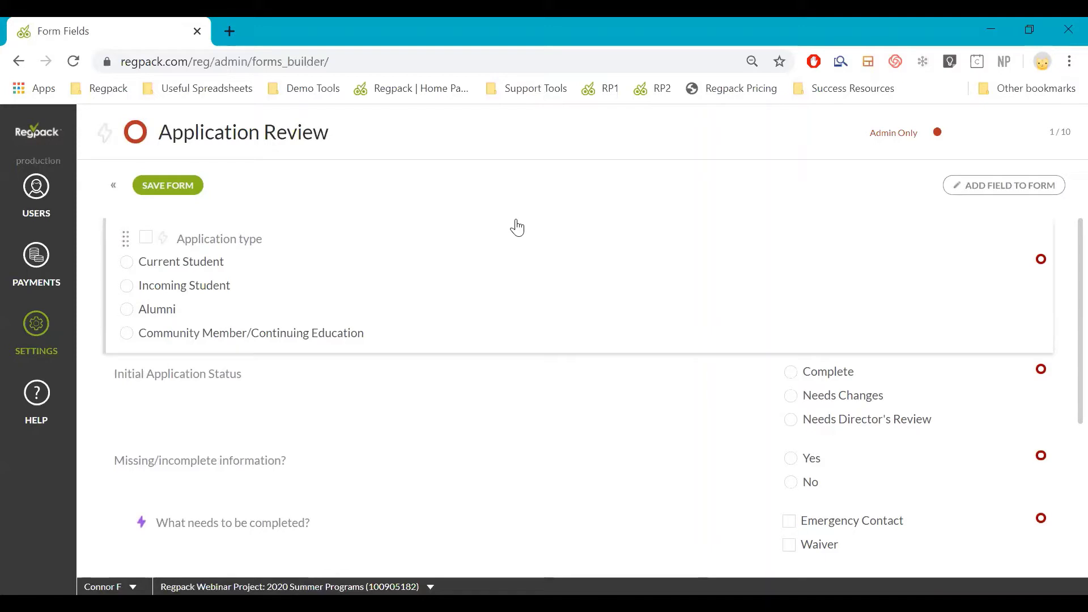
{"action": "left_click", "coordinate": [951, 185]}
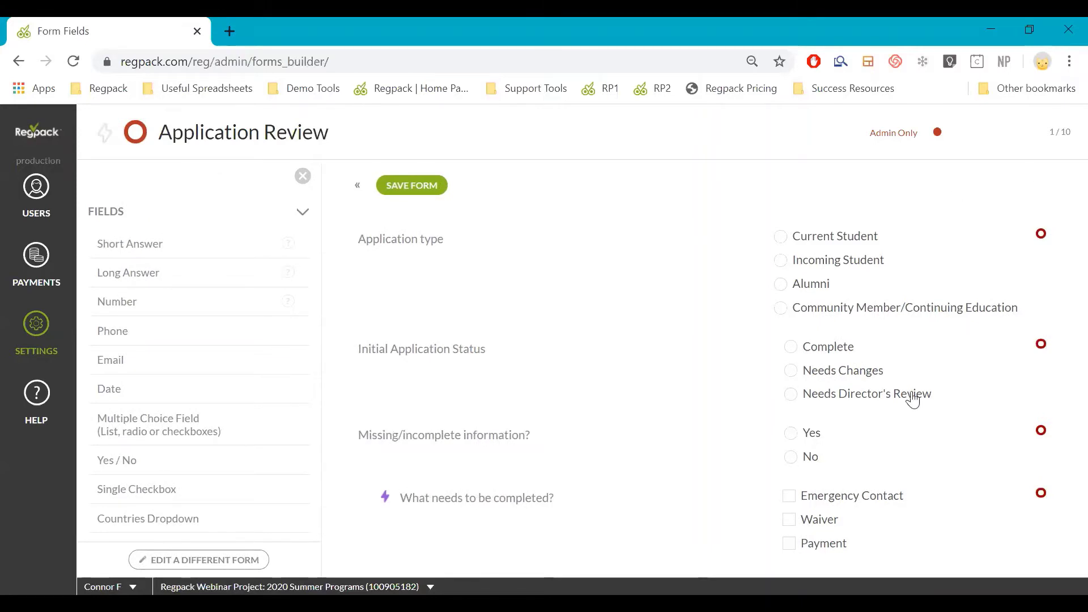
{"action": "scroll", "coordinate": [895, 408], "scroll_direction": "down", "scroll_amount": 2}
{"action": "scroll", "coordinate": [879, 418], "scroll_direction": "up", "scroll_amount": 2}
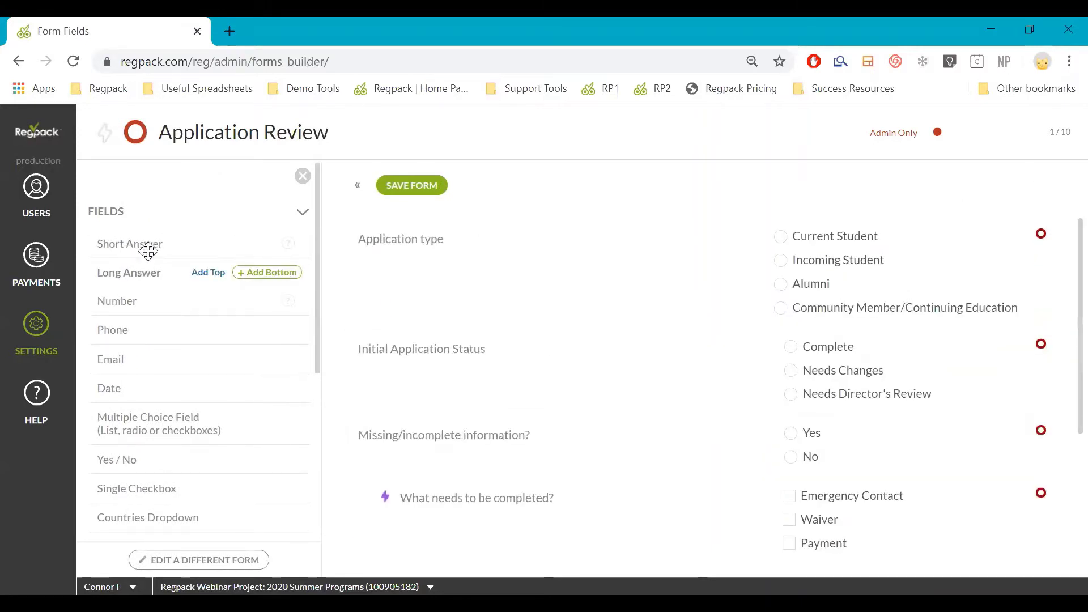
{"action": "mouse_move", "coordinate": [149, 249]}
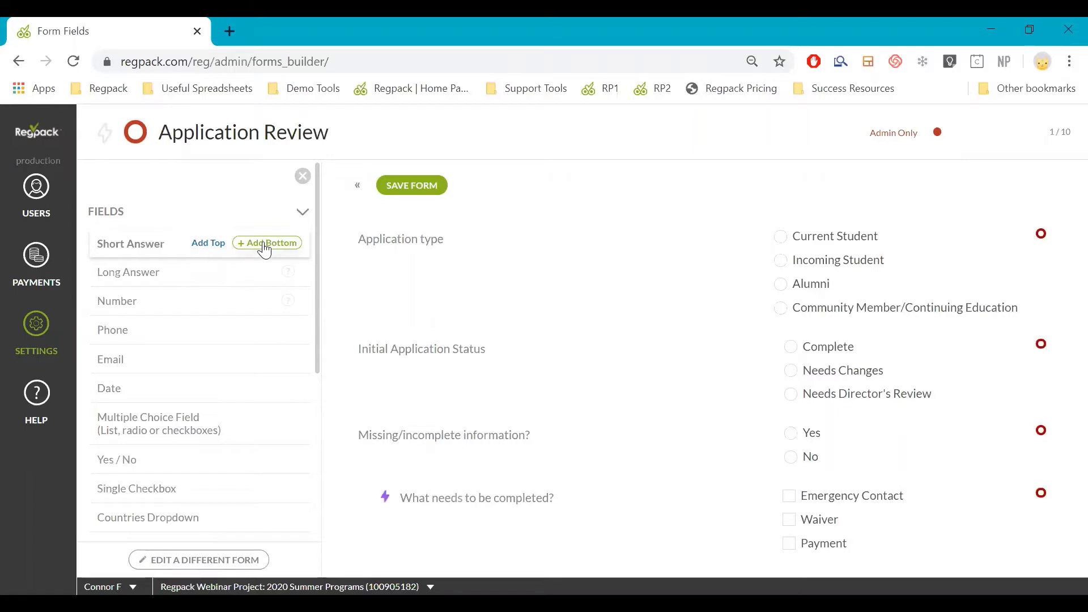
Step: Examine the Application Review form's questions from Application type through Additional Notes, and return to the form list
{"action": "left_click", "coordinate": [449, 245]}
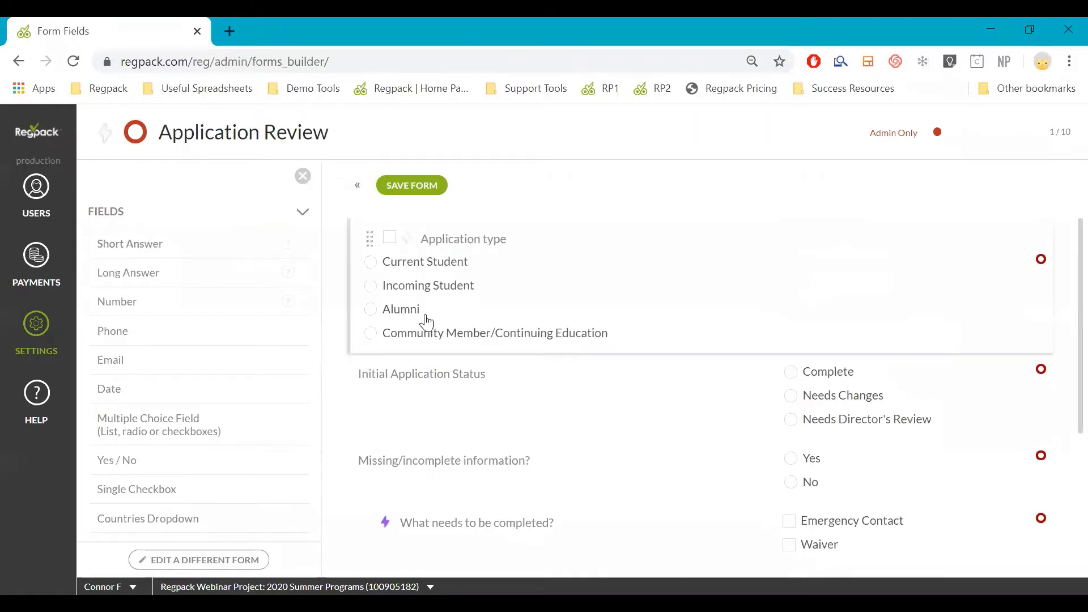
{"action": "left_click", "coordinate": [476, 393]}
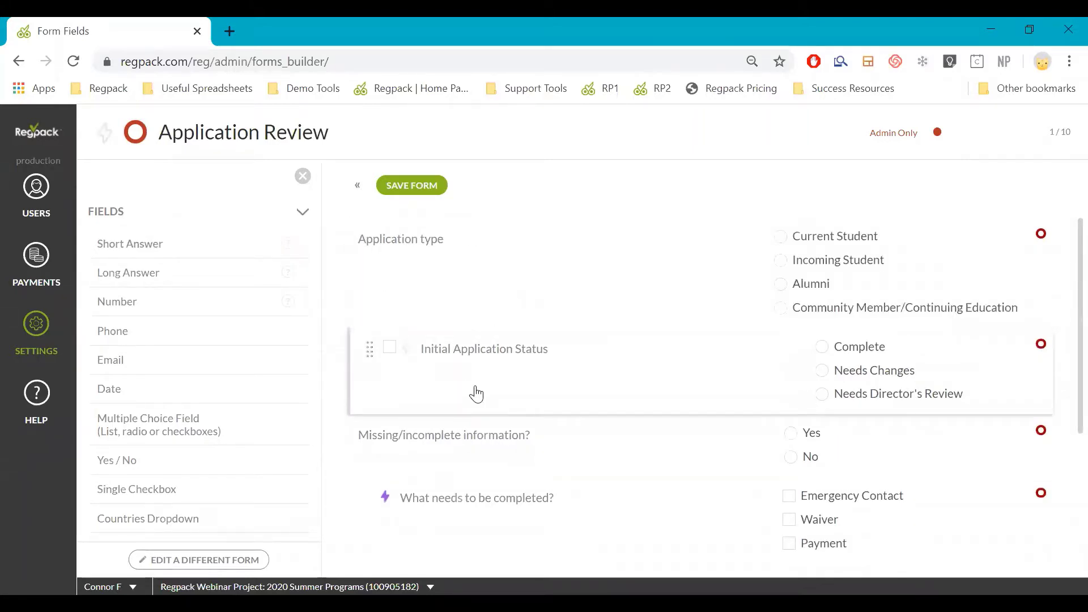
{"action": "scroll", "coordinate": [476, 393], "scroll_direction": "down", "scroll_amount": 2}
{"action": "left_click", "coordinate": [478, 403]}
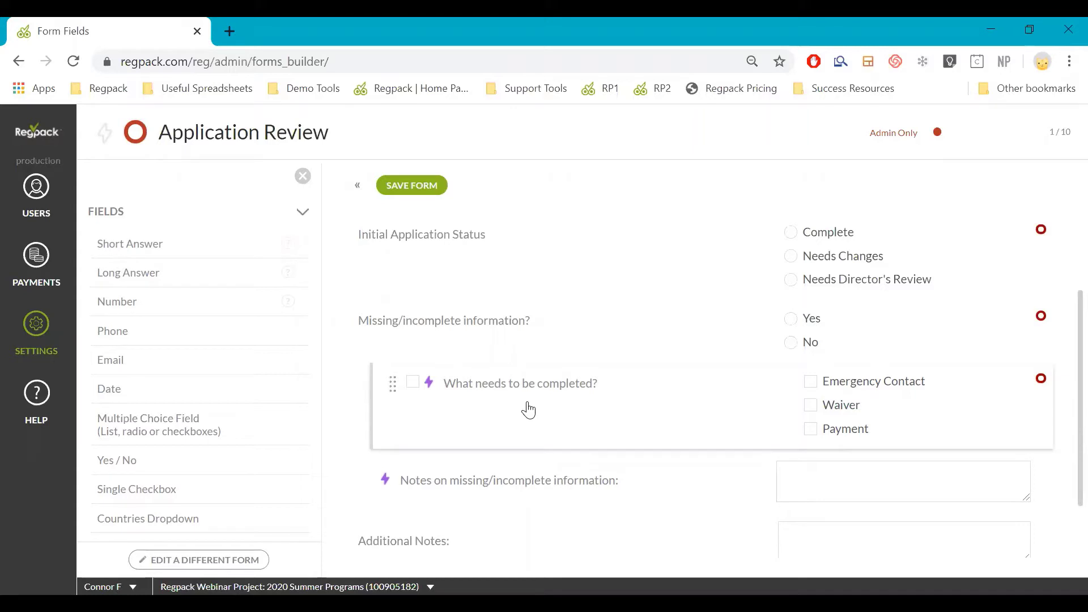
{"action": "scroll", "coordinate": [484, 479], "scroll_direction": "up", "scroll_amount": 2}
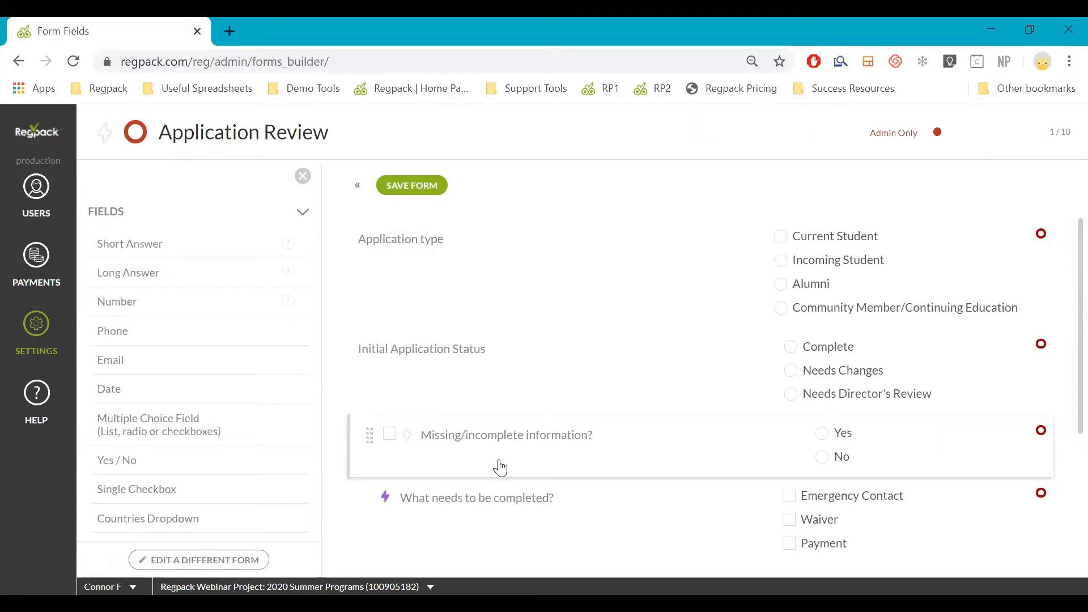
{"action": "scroll", "coordinate": [664, 449], "scroll_direction": "down", "scroll_amount": 3}
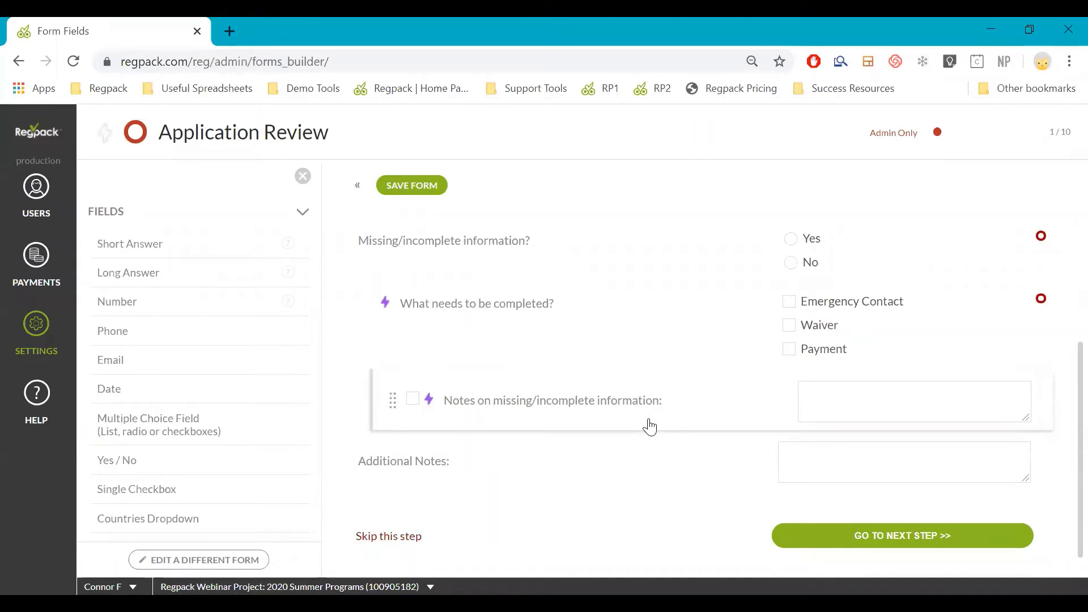
{"action": "scroll", "coordinate": [652, 424], "scroll_direction": "up", "scroll_amount": 3}
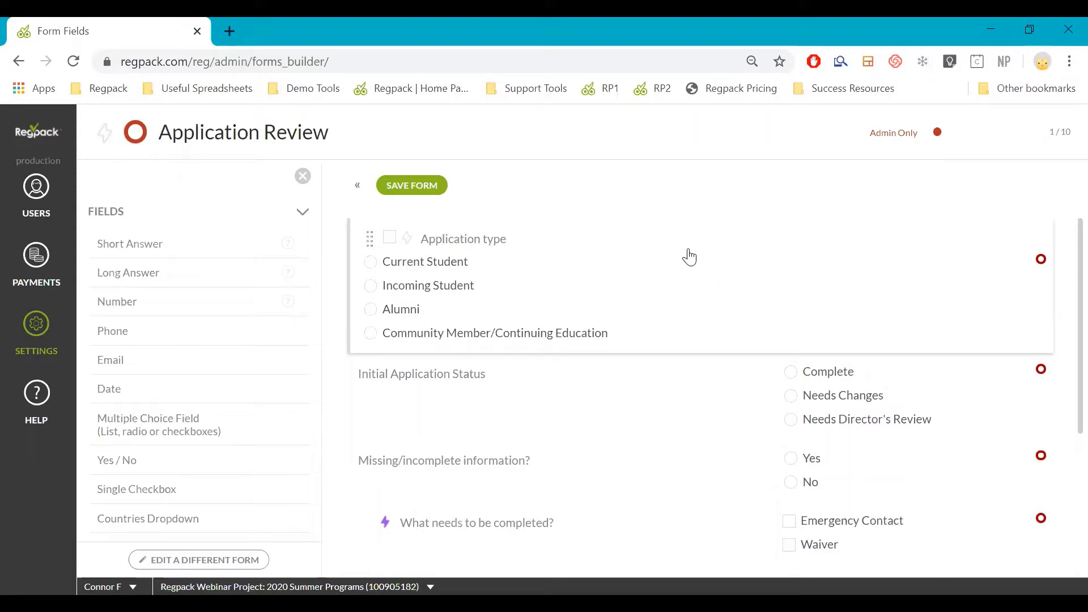
{"action": "scroll", "coordinate": [754, 481], "scroll_direction": "down", "scroll_amount": 4}
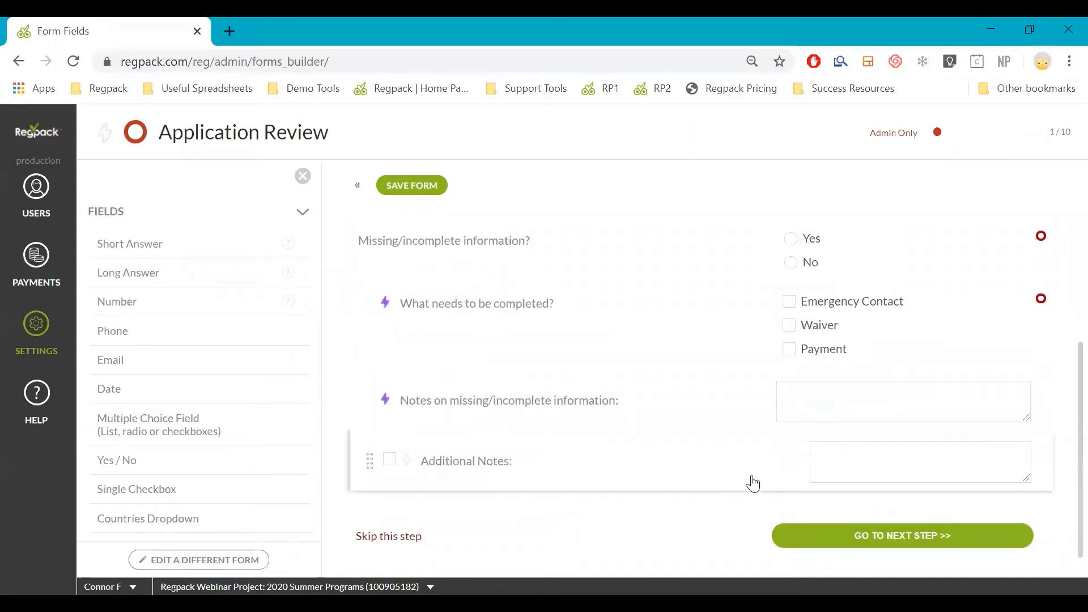
{"action": "scroll", "coordinate": [510, 340], "scroll_direction": "up", "scroll_amount": 4}
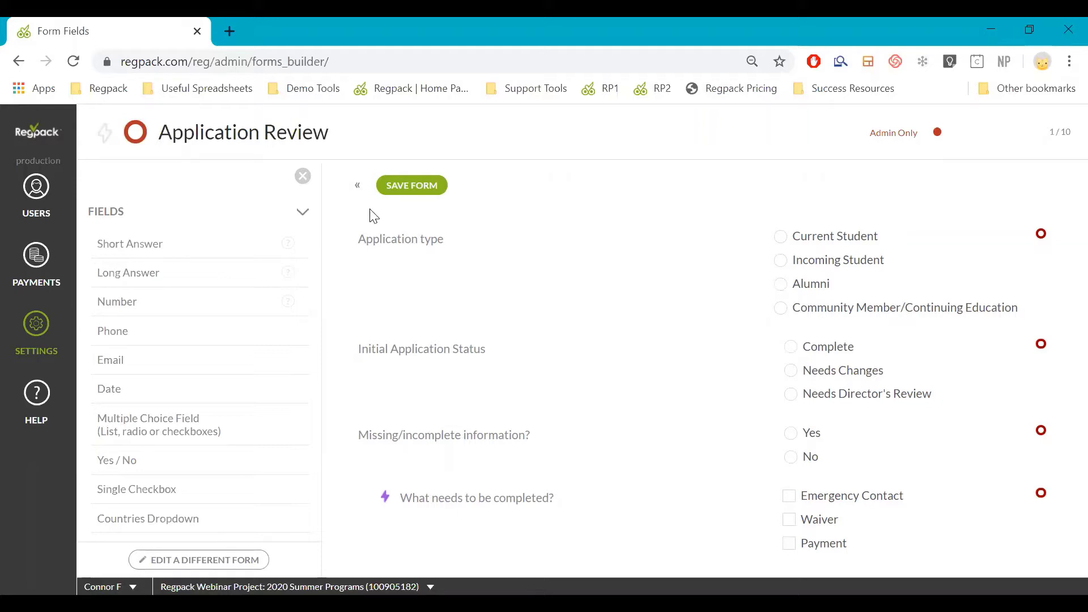
{"action": "left_click", "coordinate": [353, 192]}
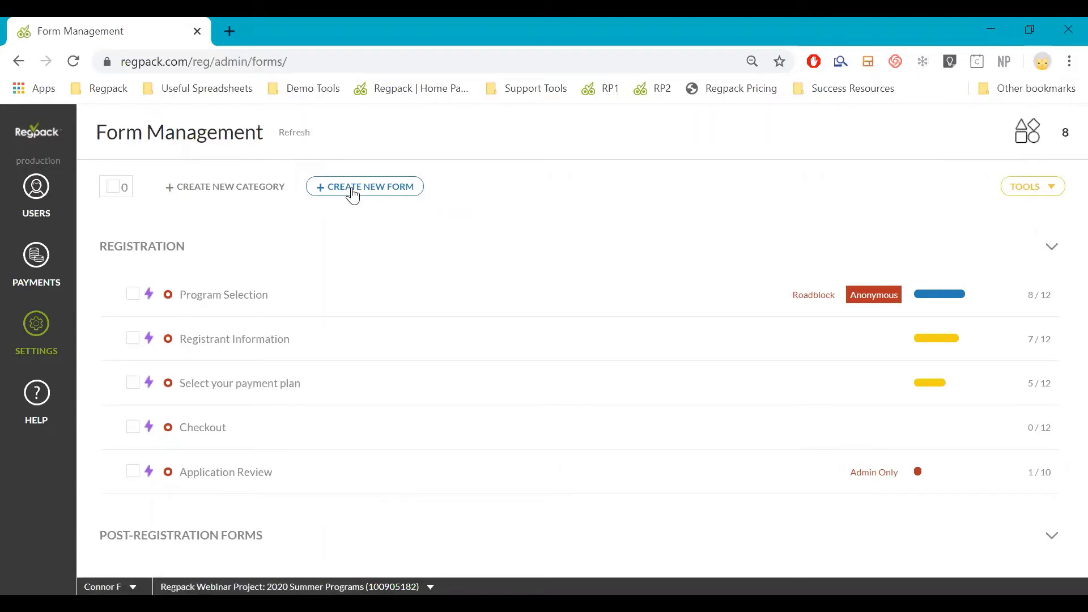
Step: Examine the Application Review form's trigger and its Registration events, closing the trigger editor without changing anything
{"action": "mouse_move", "coordinate": [189, 445]}
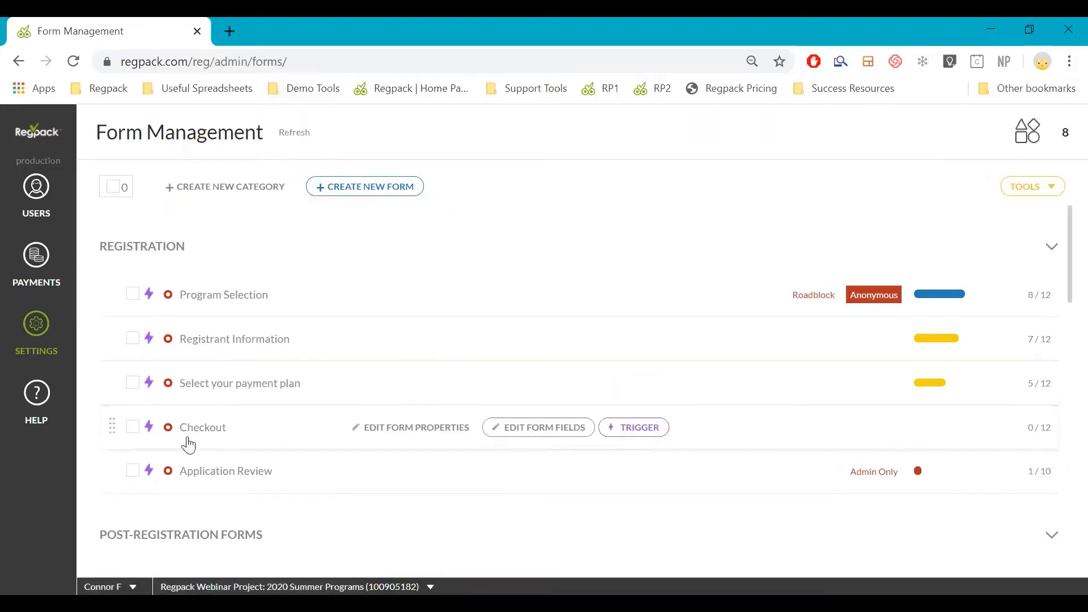
{"action": "scroll", "coordinate": [219, 451], "scroll_direction": "down", "scroll_amount": 2}
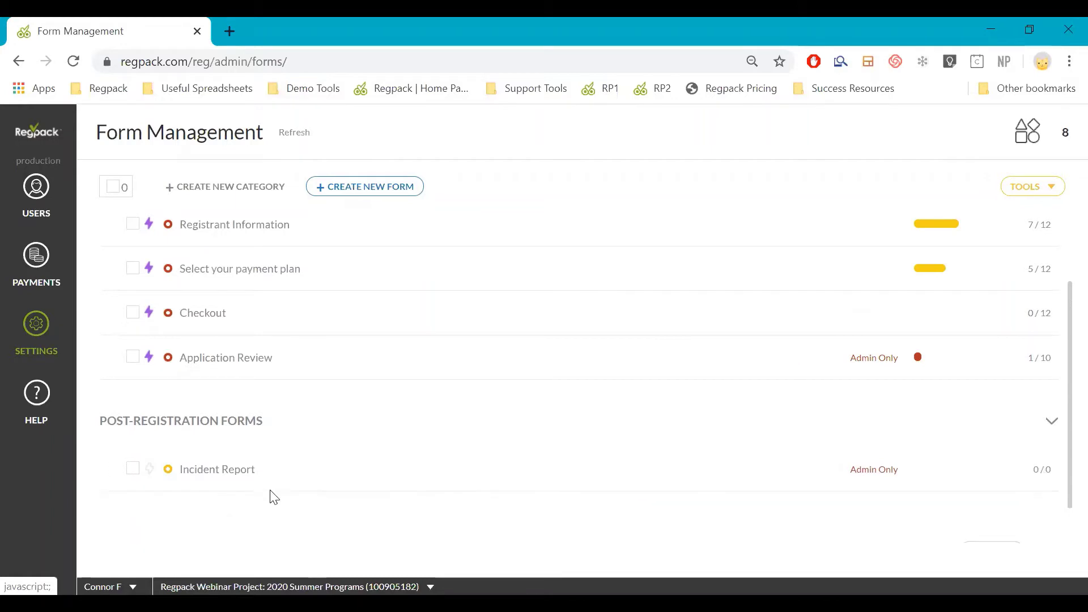
{"action": "mouse_move", "coordinate": [262, 485]}
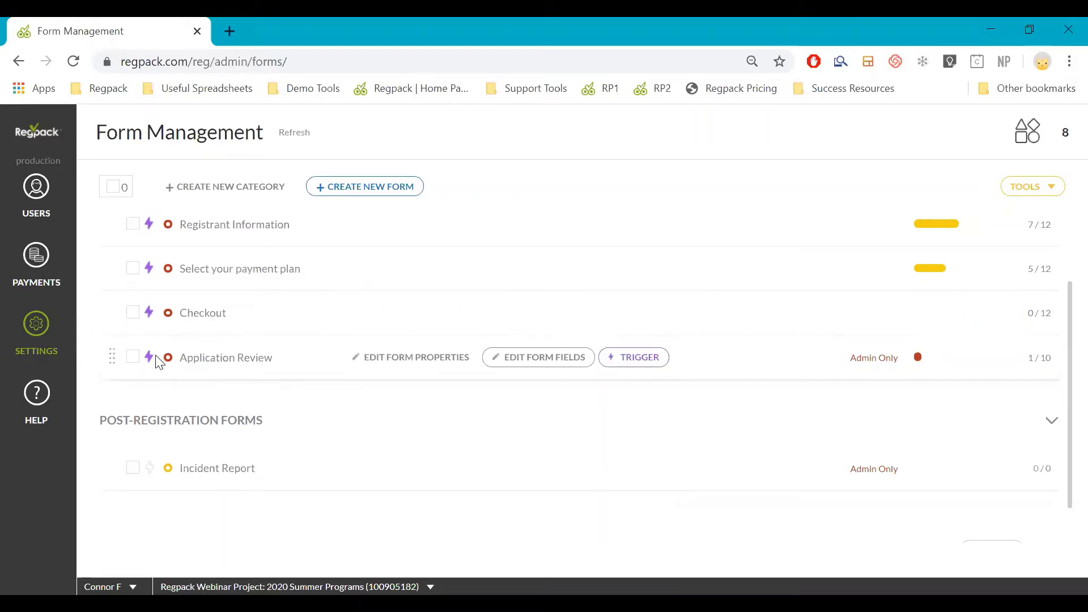
{"action": "mouse_move", "coordinate": [155, 363]}
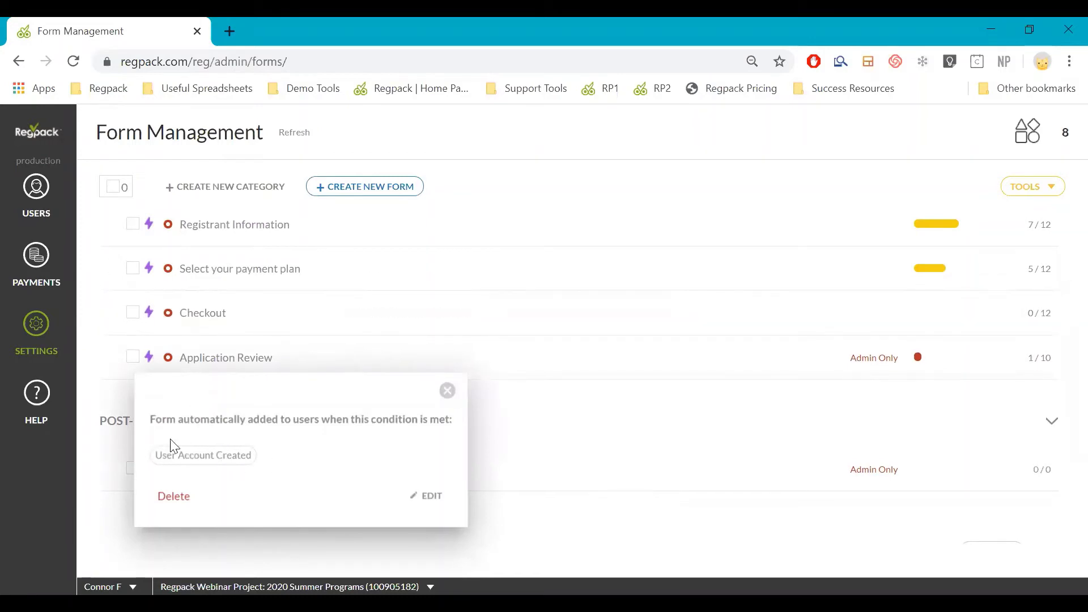
{"action": "left_click", "coordinate": [424, 501]}
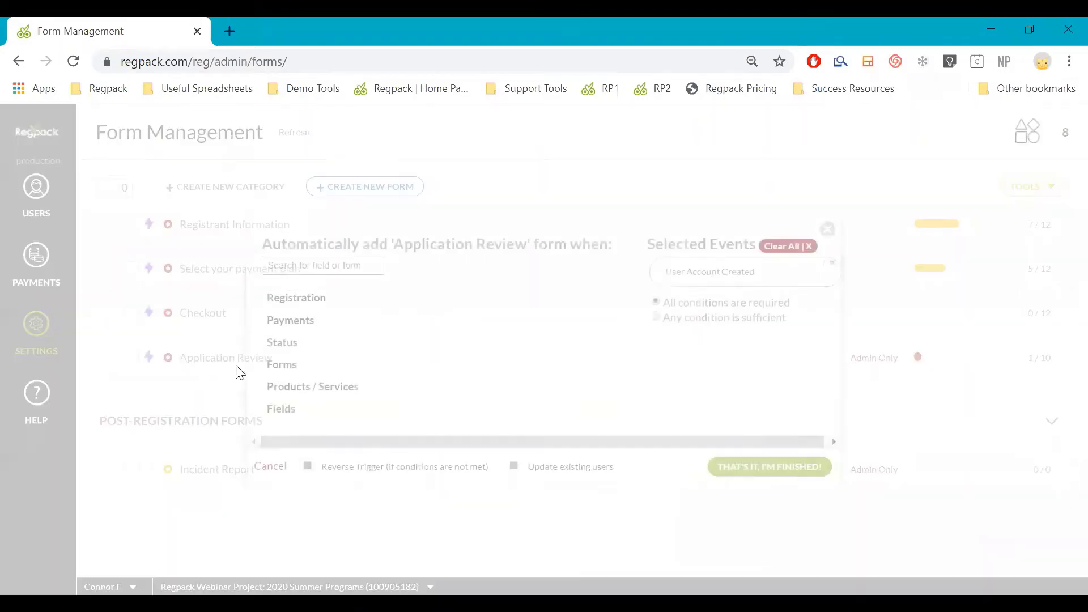
{"action": "left_click", "coordinate": [287, 299]}
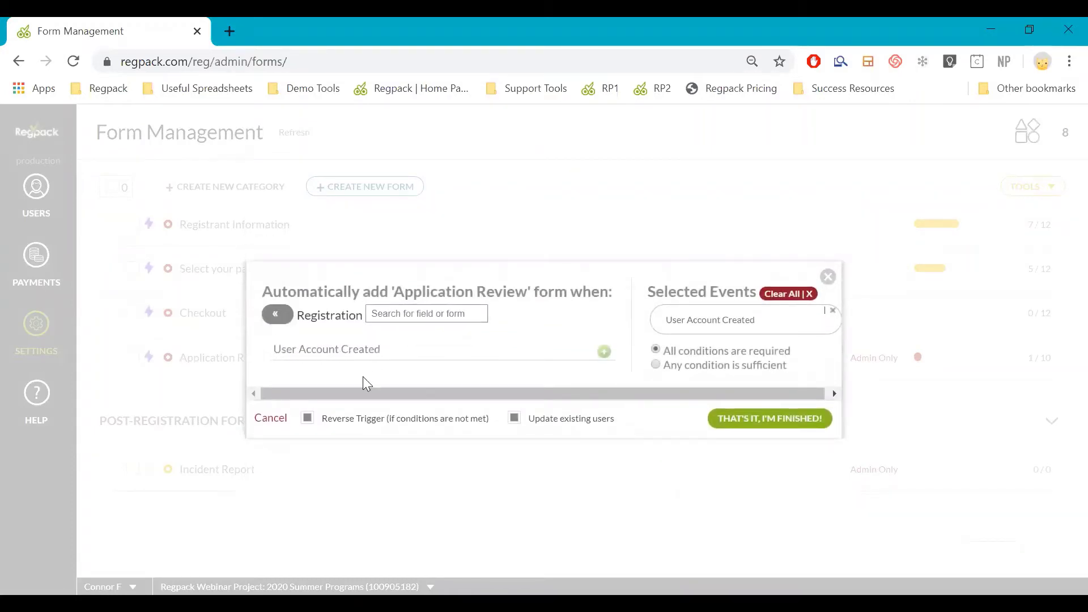
{"action": "left_click", "coordinate": [676, 466]}
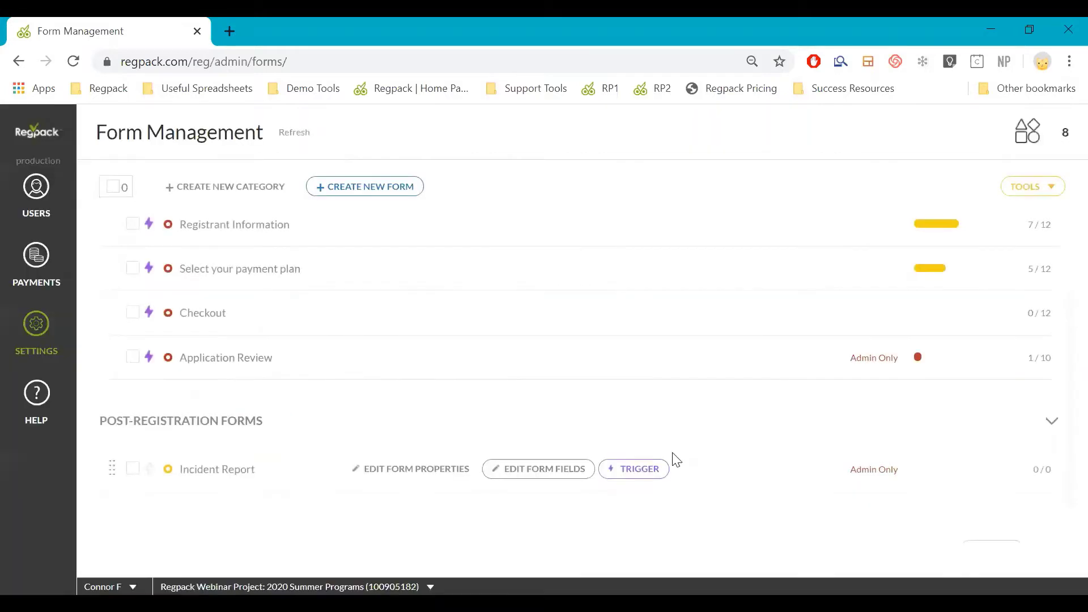
{"action": "scroll", "coordinate": [278, 352], "scroll_direction": "up", "scroll_amount": 2}
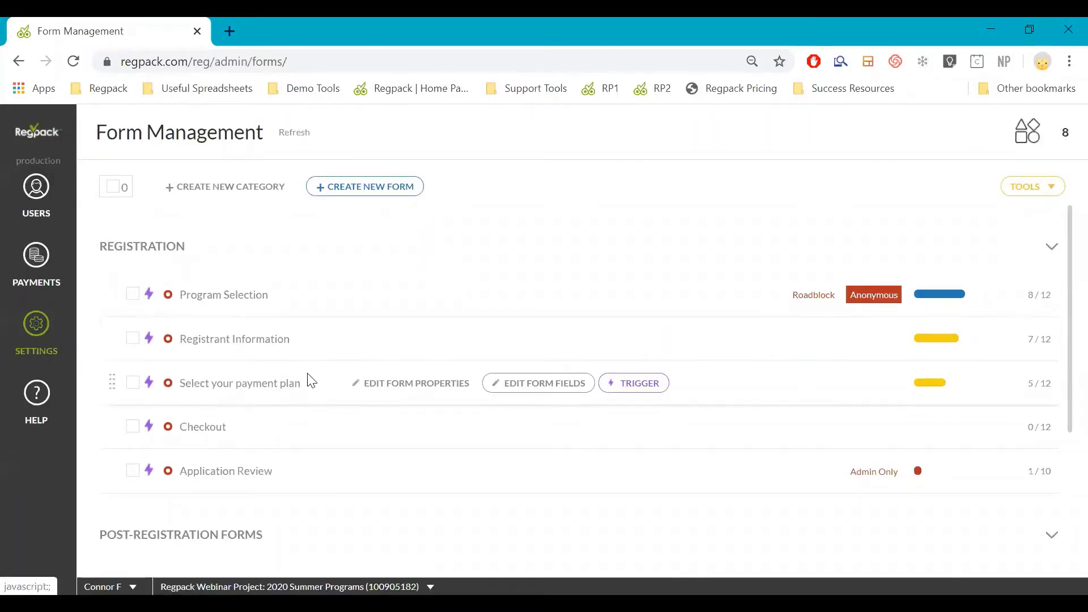
{"action": "left_click", "coordinate": [18, 351]}
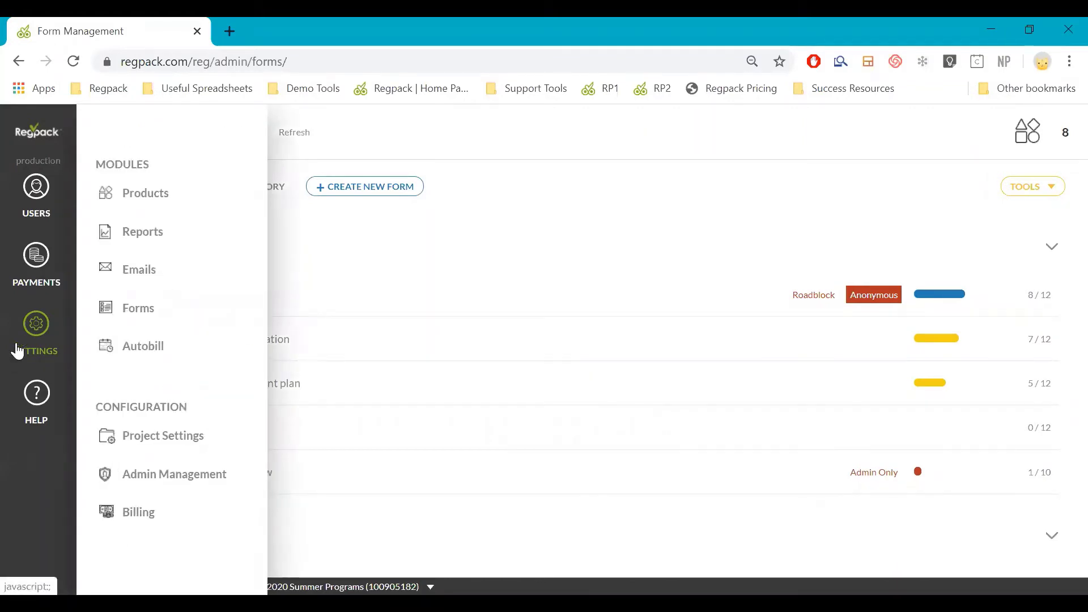
{"action": "left_click", "coordinate": [481, 351]}
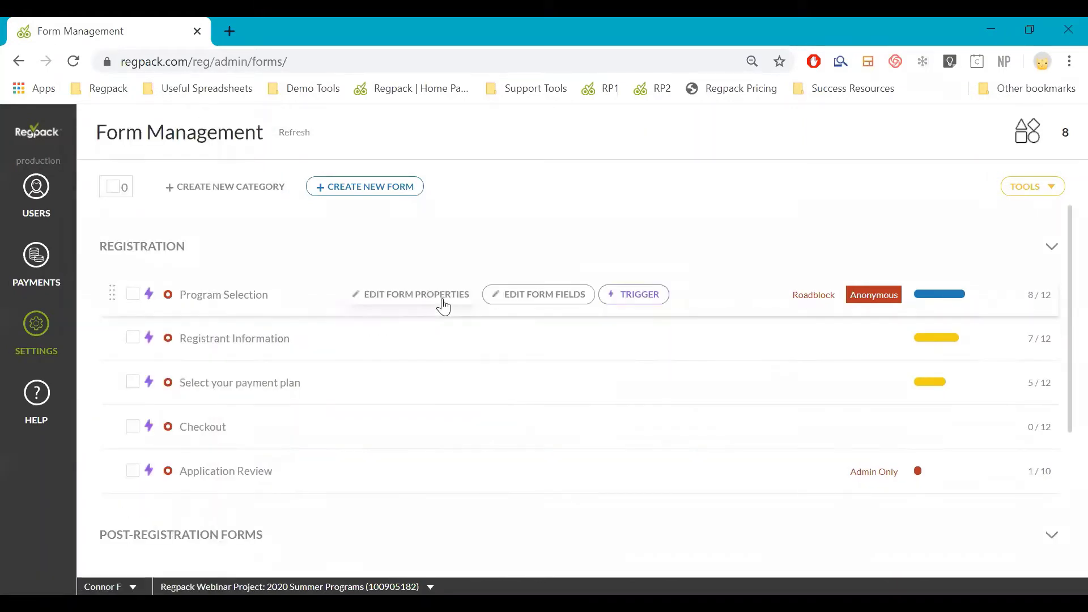
Step: Open the Application Review form of the user who applied Mar 27th 2020 11:33 and view their basic information
{"action": "left_click", "coordinate": [45, 185]}
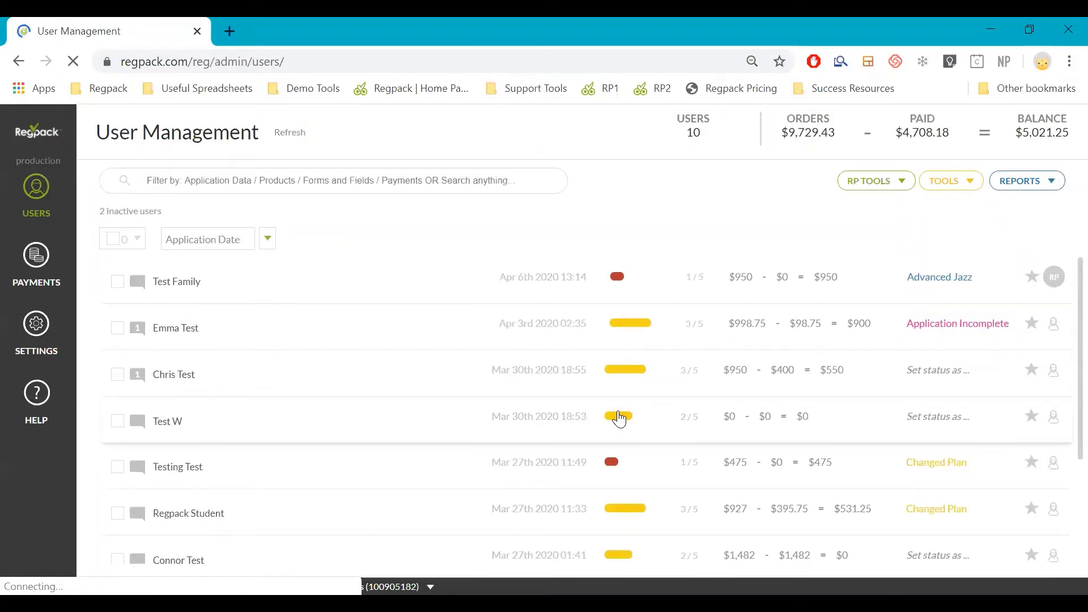
{"action": "scroll", "coordinate": [620, 419], "scroll_direction": "down", "scroll_amount": 2}
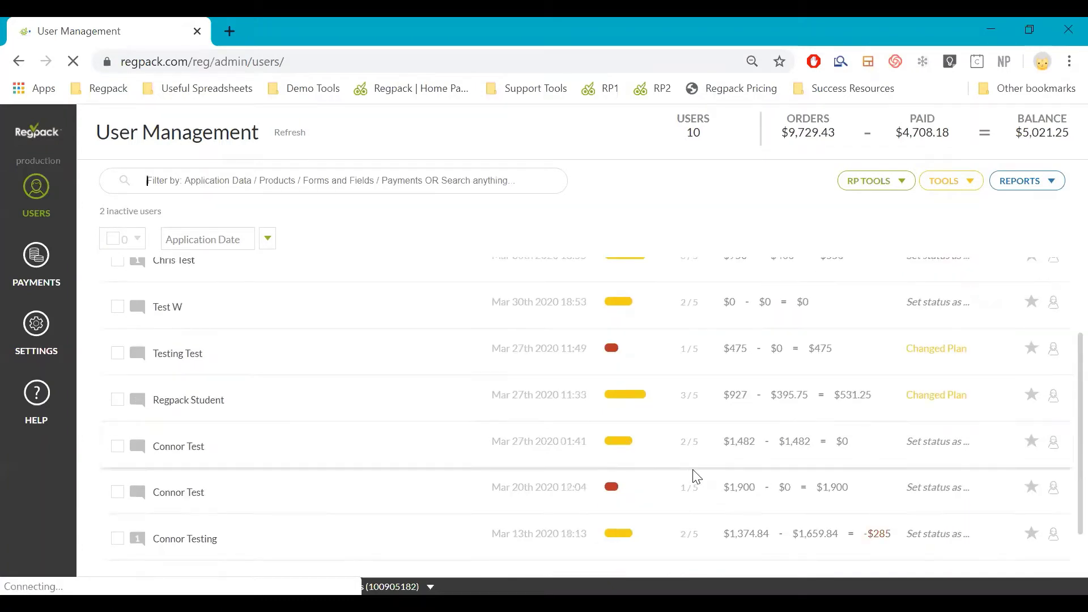
{"action": "left_click", "coordinate": [631, 395]}
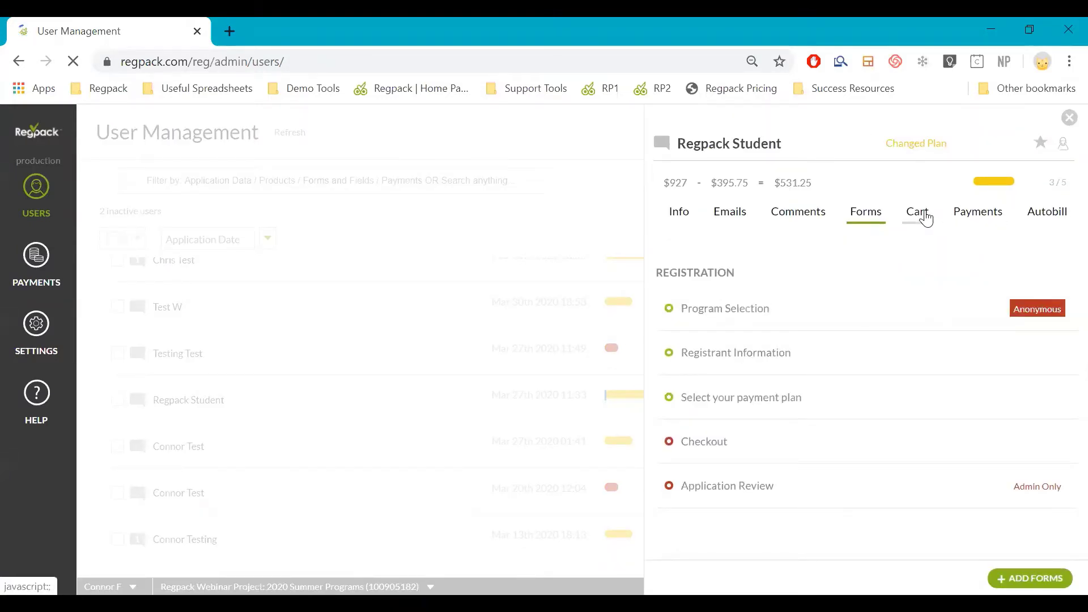
{"action": "left_click", "coordinate": [712, 485]}
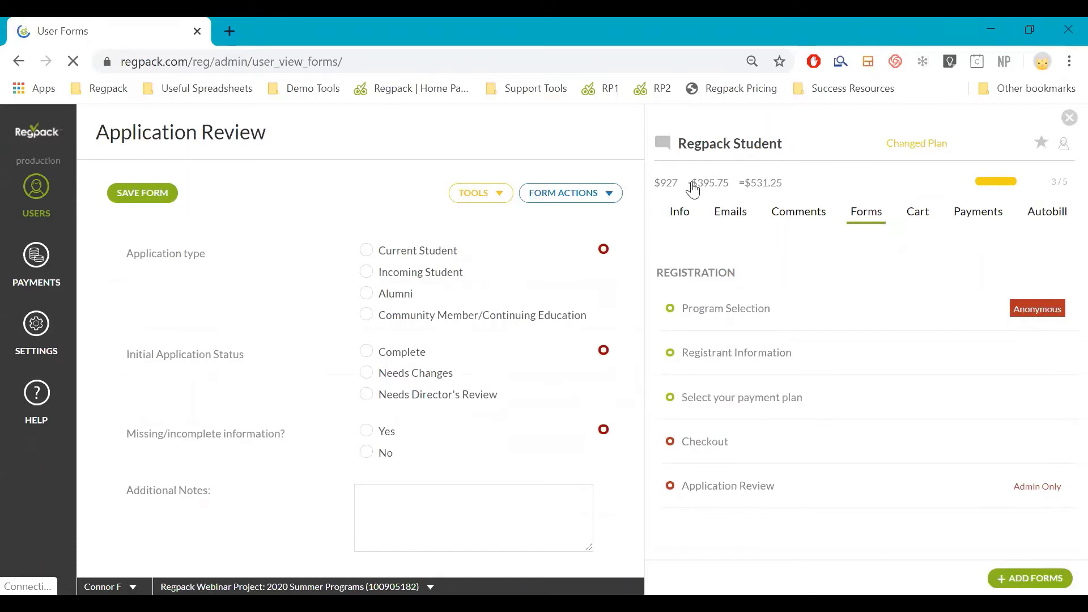
{"action": "left_click", "coordinate": [688, 225]}
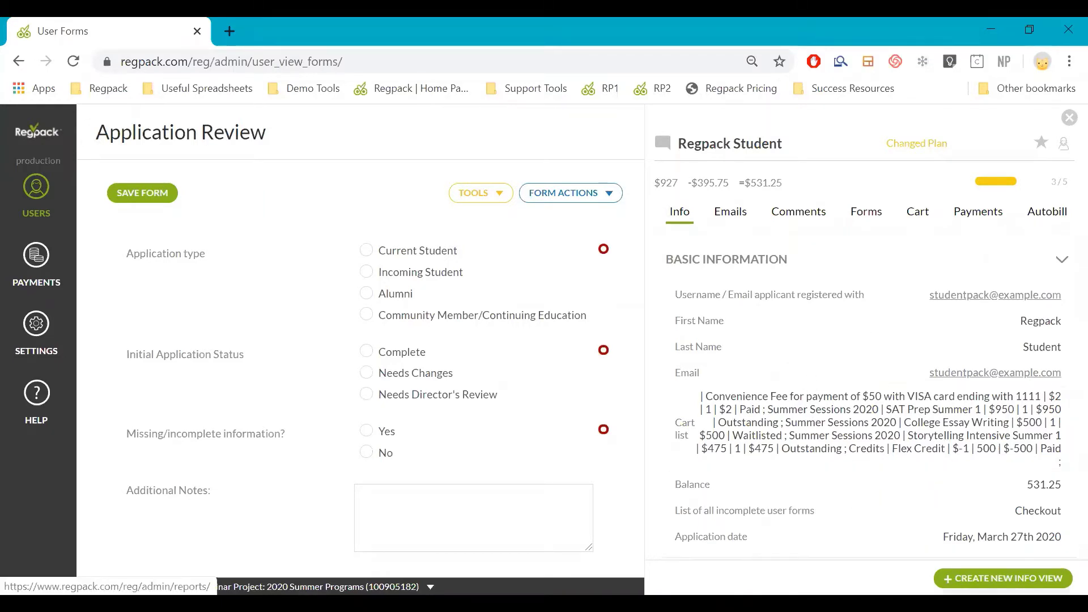
Step: Go to Report Management, view the Basic Information report's properties including Set As "Info View", and close them
{"action": "left_click", "coordinate": [36, 194]}
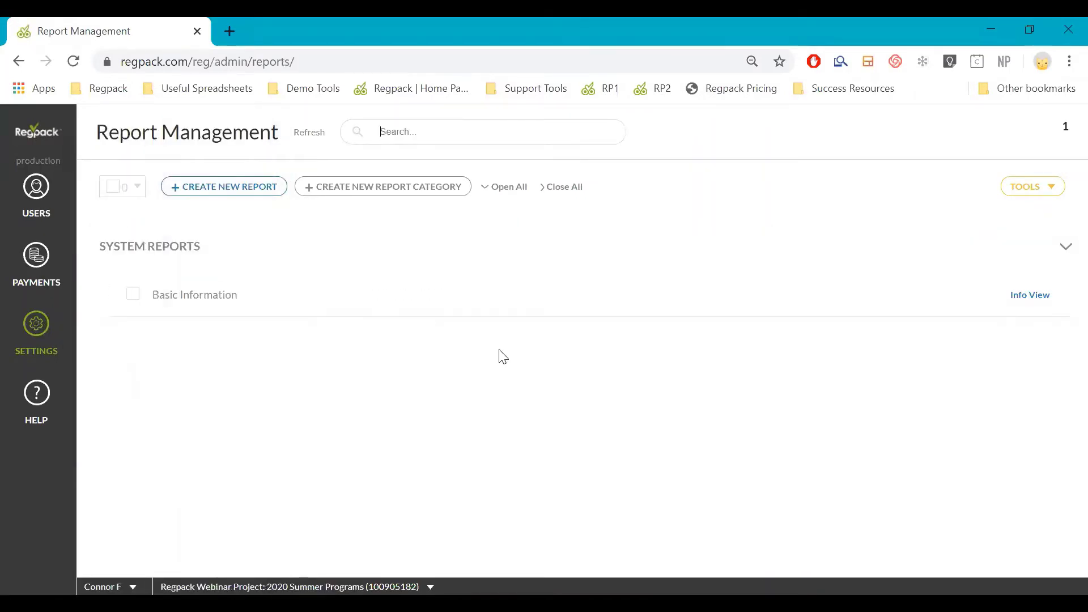
{"action": "mouse_move", "coordinate": [304, 306]}
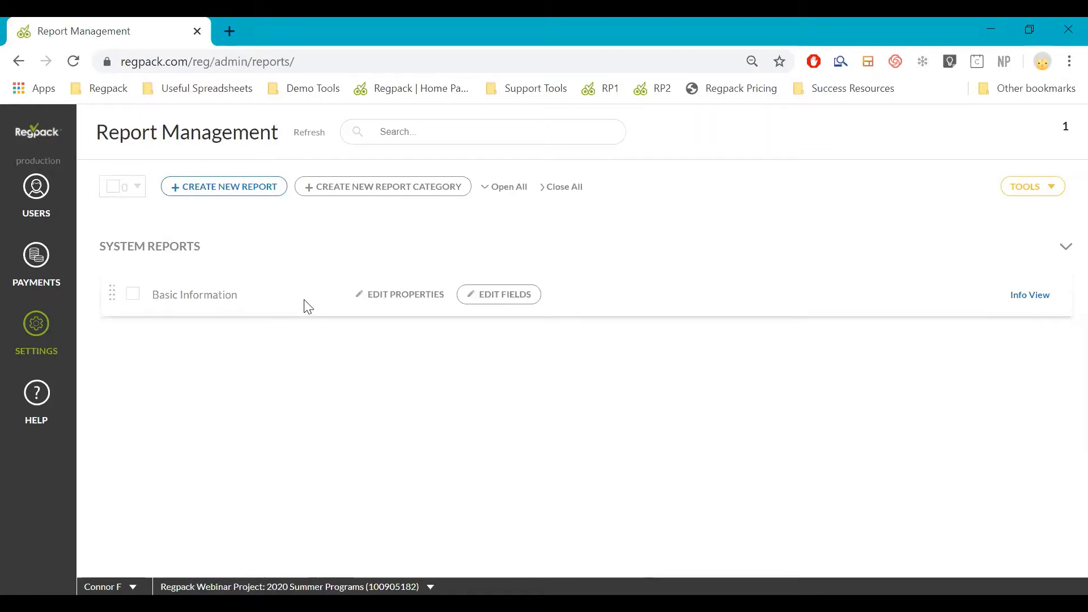
{"action": "left_click", "coordinate": [374, 299]}
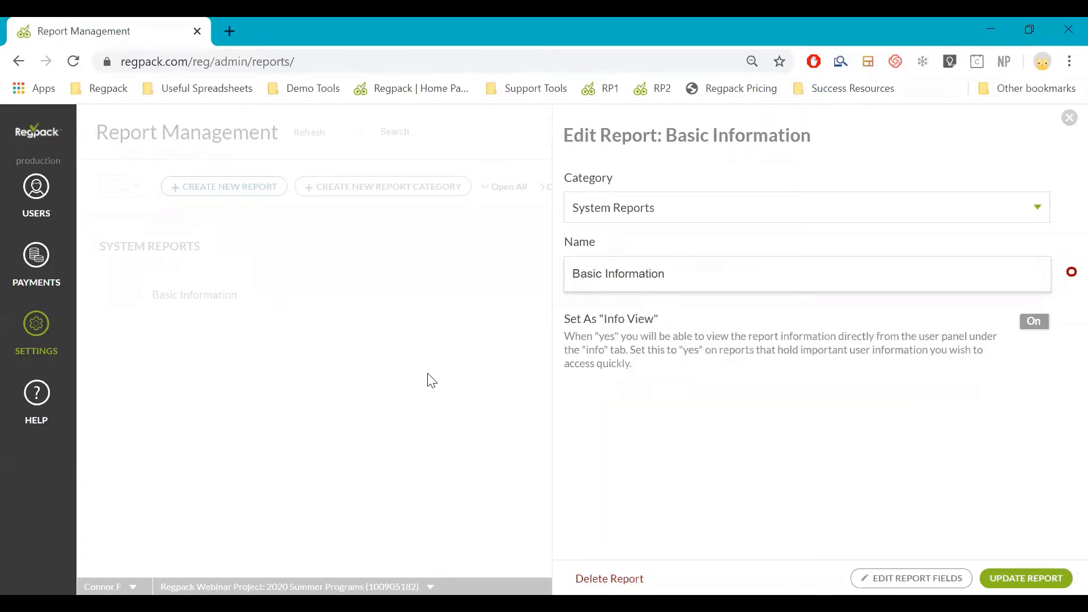
{"action": "left_click", "coordinate": [456, 378]}
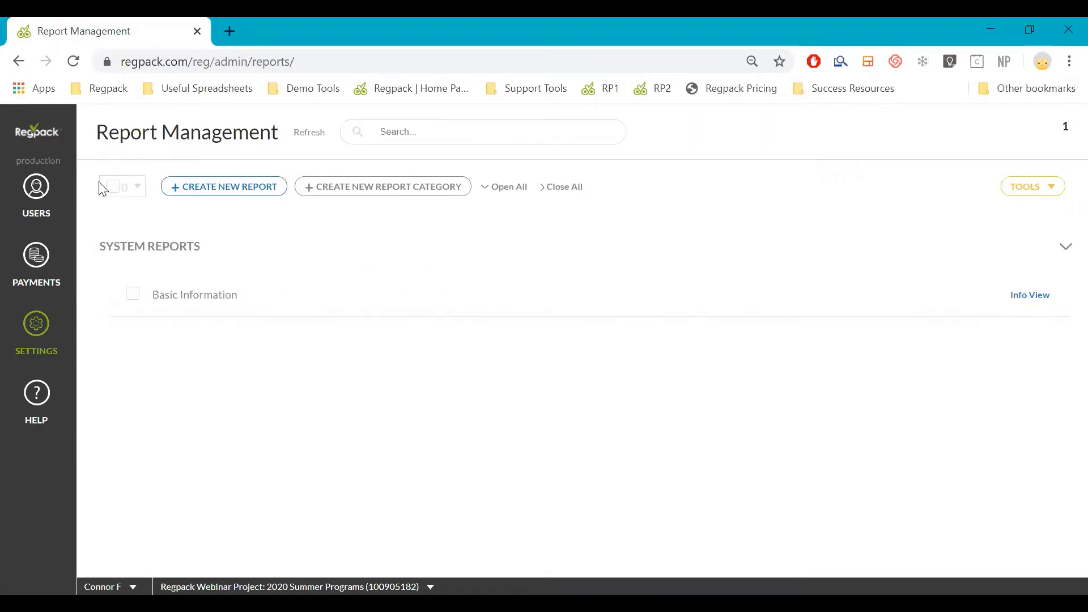
Step: Return to the user who applied Mar 27th 2020 11:33 and open the Application Review form from their forms
{"action": "left_click", "coordinate": [26, 193]}
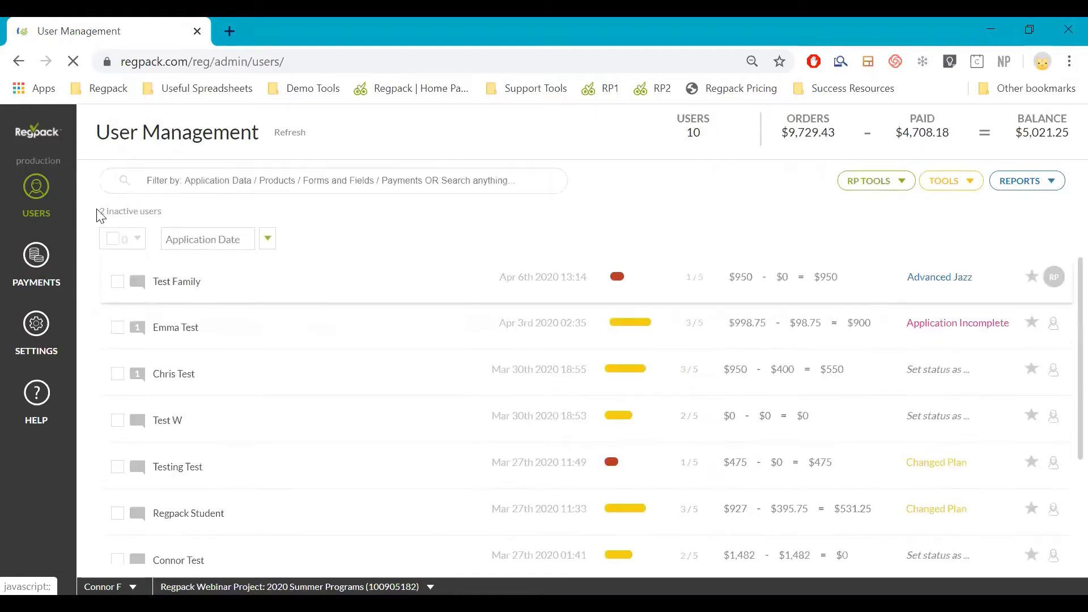
{"action": "left_click", "coordinate": [647, 513]}
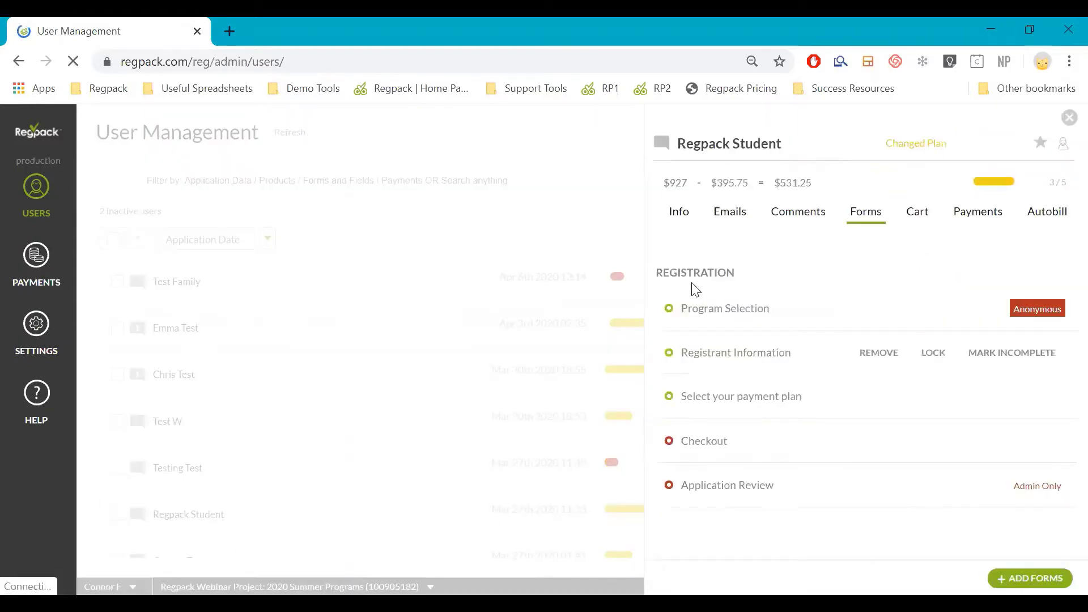
{"action": "left_click", "coordinate": [676, 225]}
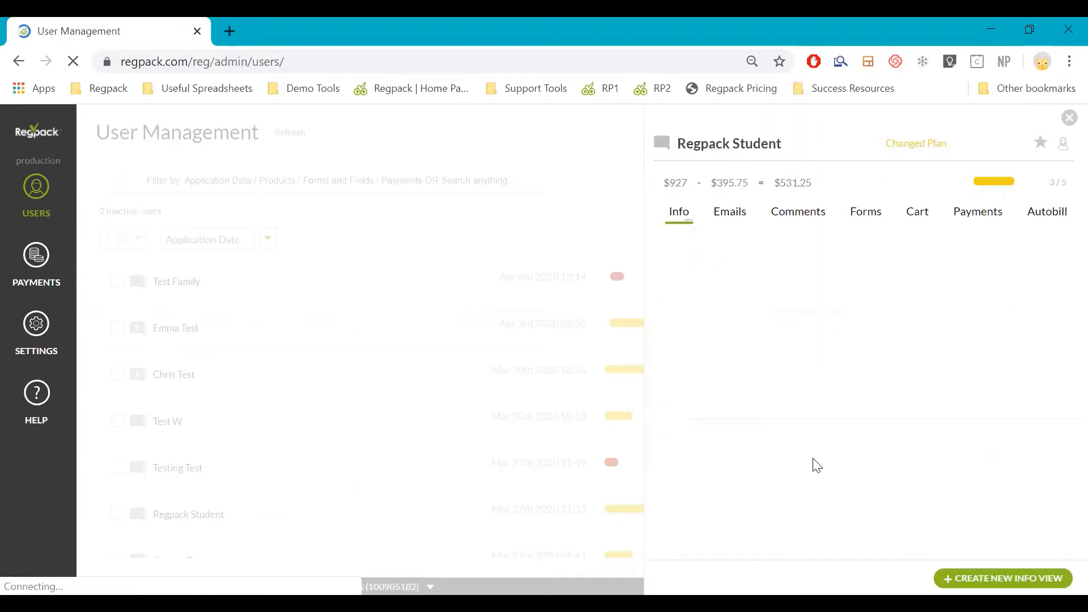
{"action": "left_click", "coordinate": [875, 222]}
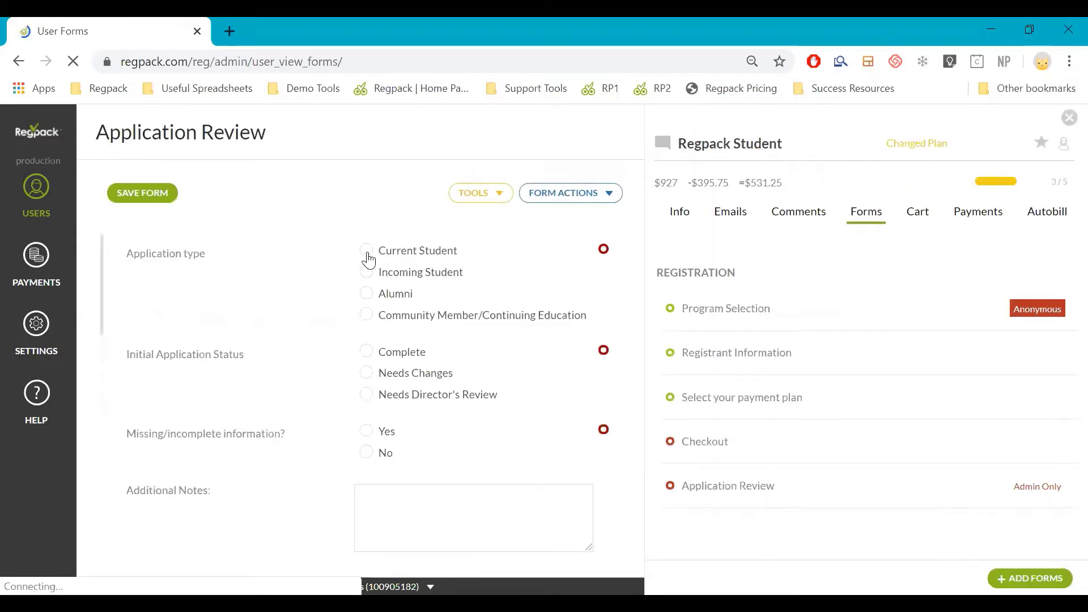
Step: Set Application type to Incoming Student, Initial Application Status to Needs Changes and Missing/incomplete information to Yes
{"action": "left_click", "coordinate": [366, 271]}
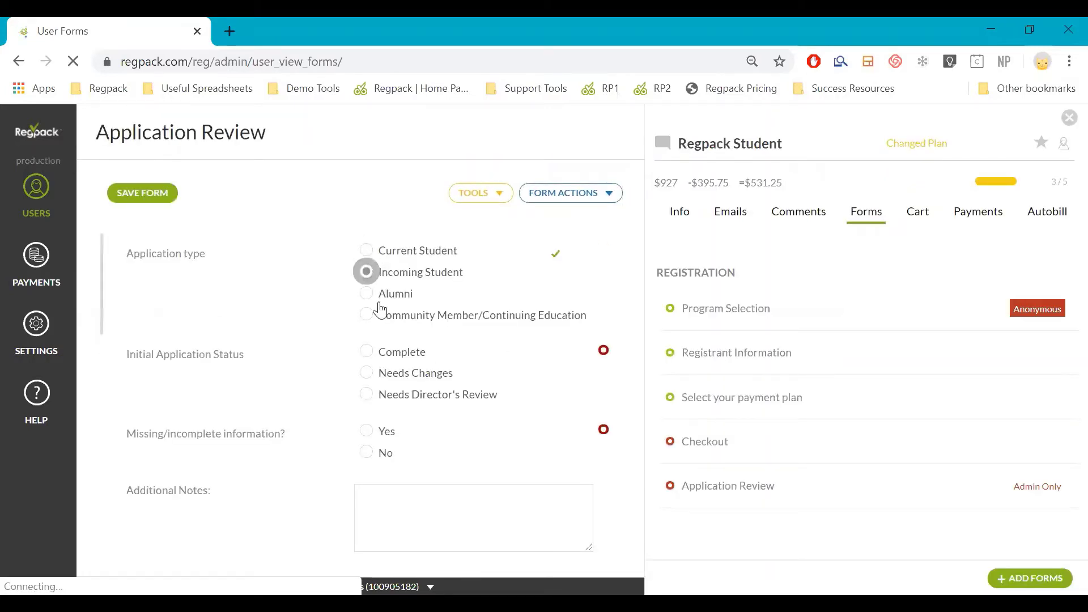
{"action": "left_click", "coordinate": [366, 374]}
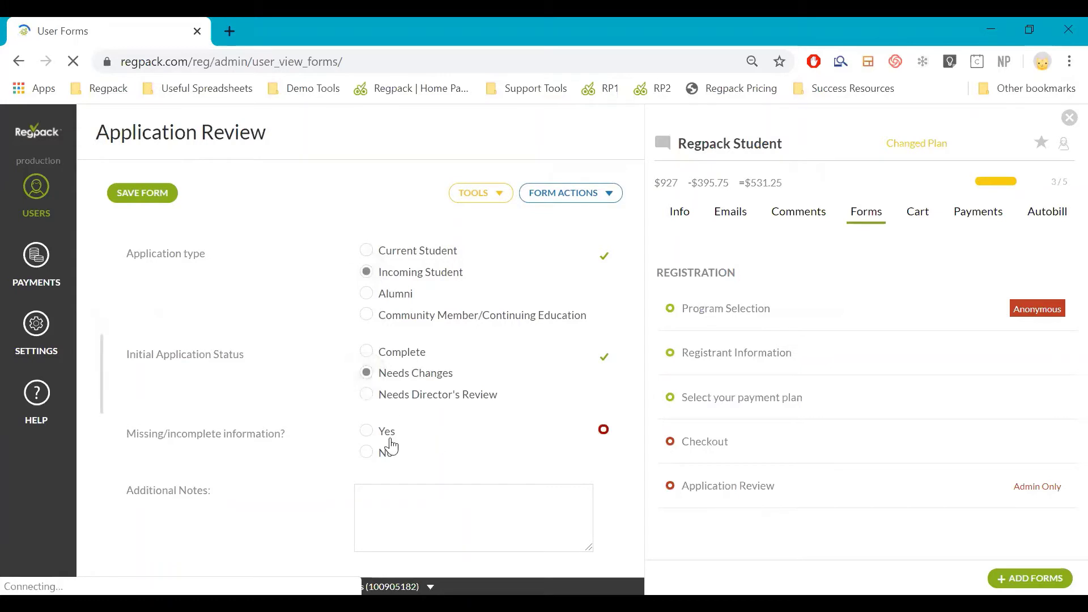
{"action": "left_click", "coordinate": [366, 430]}
{"action": "scroll", "coordinate": [357, 385], "scroll_direction": "down", "scroll_amount": 3}
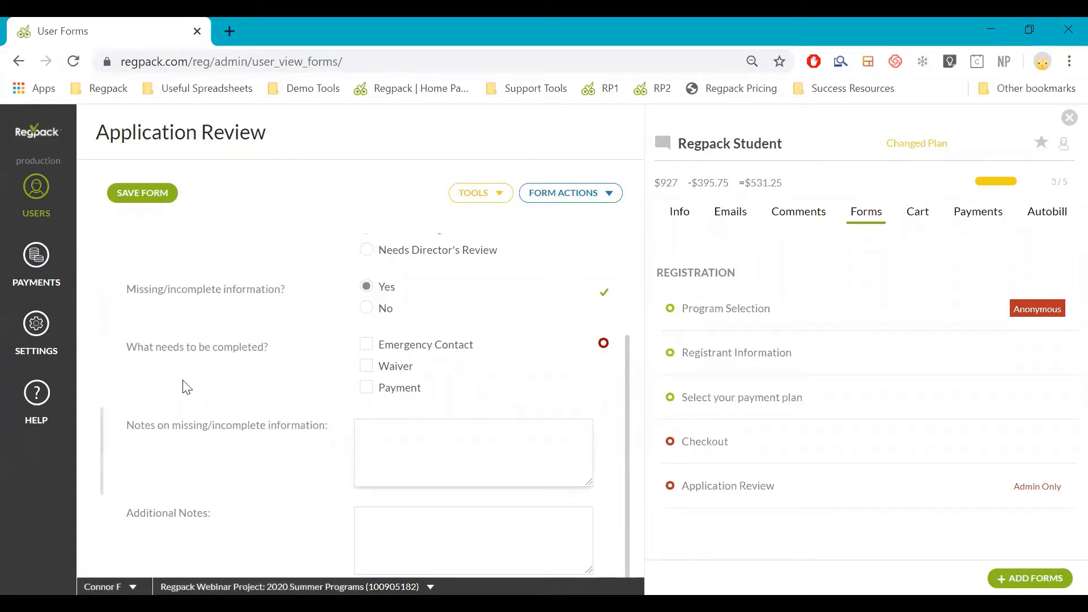
Step: Switch Missing/incomplete information to No and back to Yes, then save the form with Waiver marked as needing completion
{"action": "left_click", "coordinate": [367, 309]}
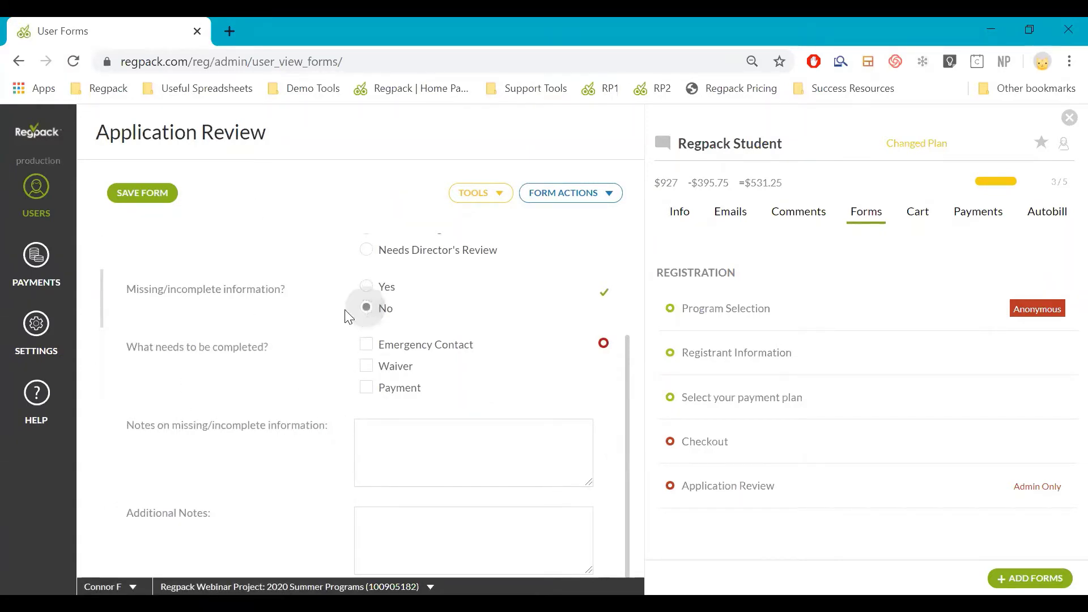
{"action": "left_click", "coordinate": [370, 289]}
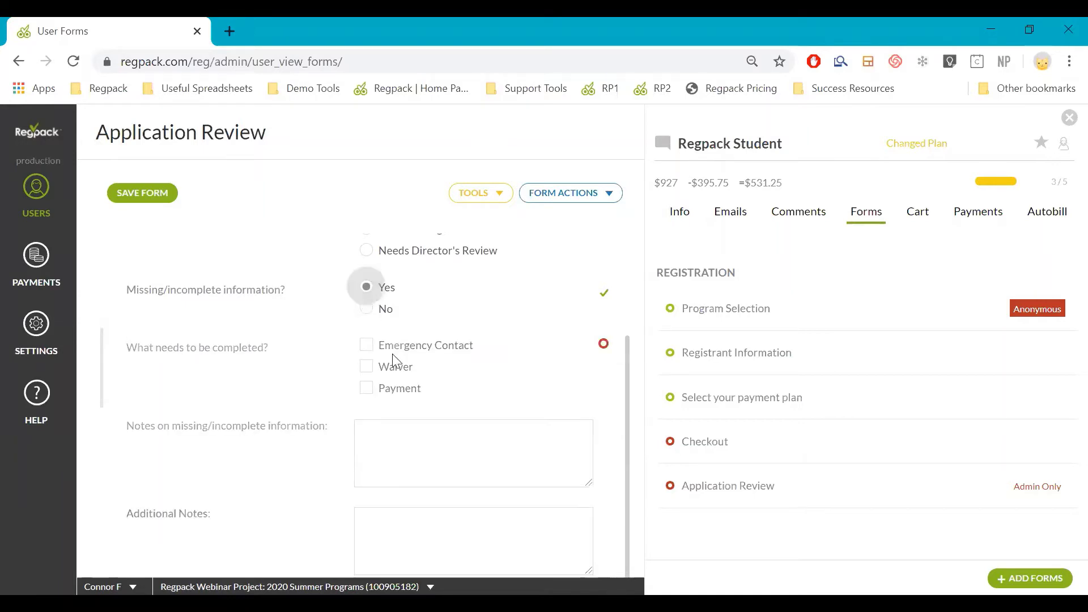
{"action": "left_click", "coordinate": [388, 368]}
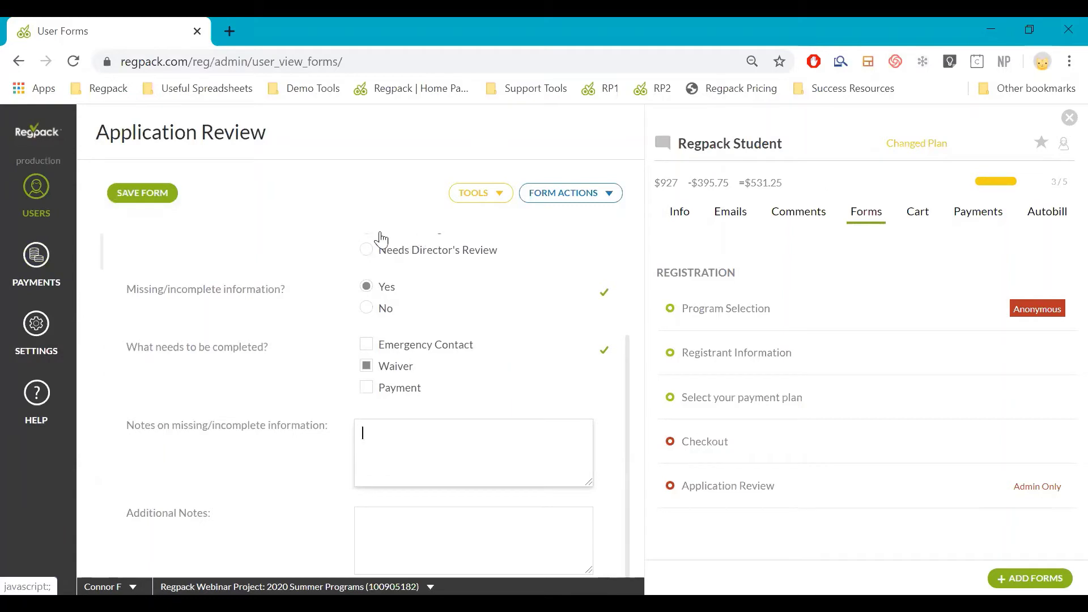
{"action": "left_click", "coordinate": [141, 196]}
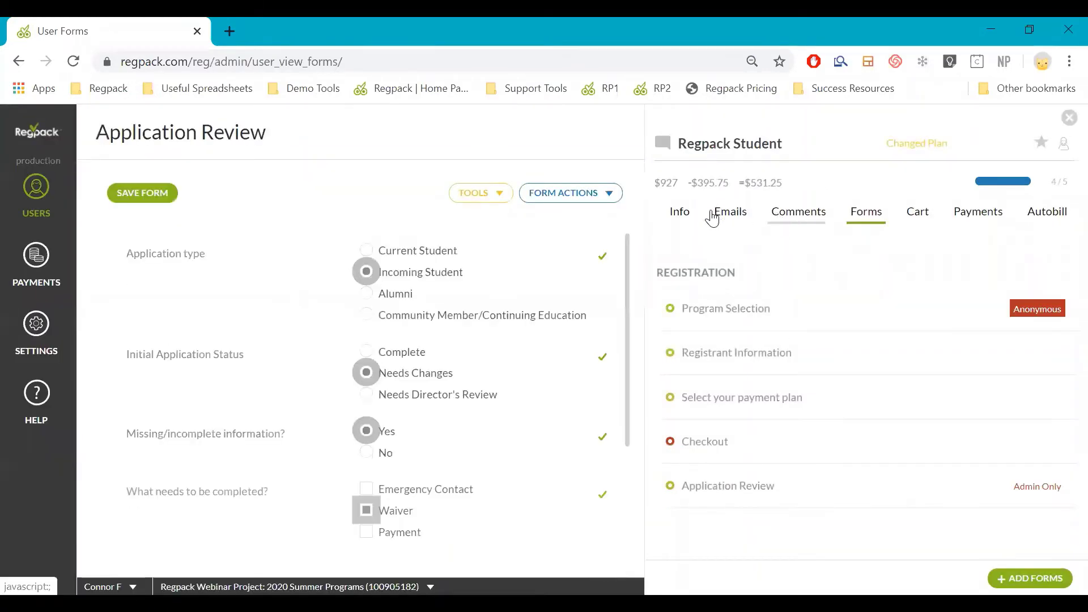
Step: Add the comment "application reviewed : missing waiver" to the user's record and look back over the Application Review answers
{"action": "left_click", "coordinate": [782, 218]}
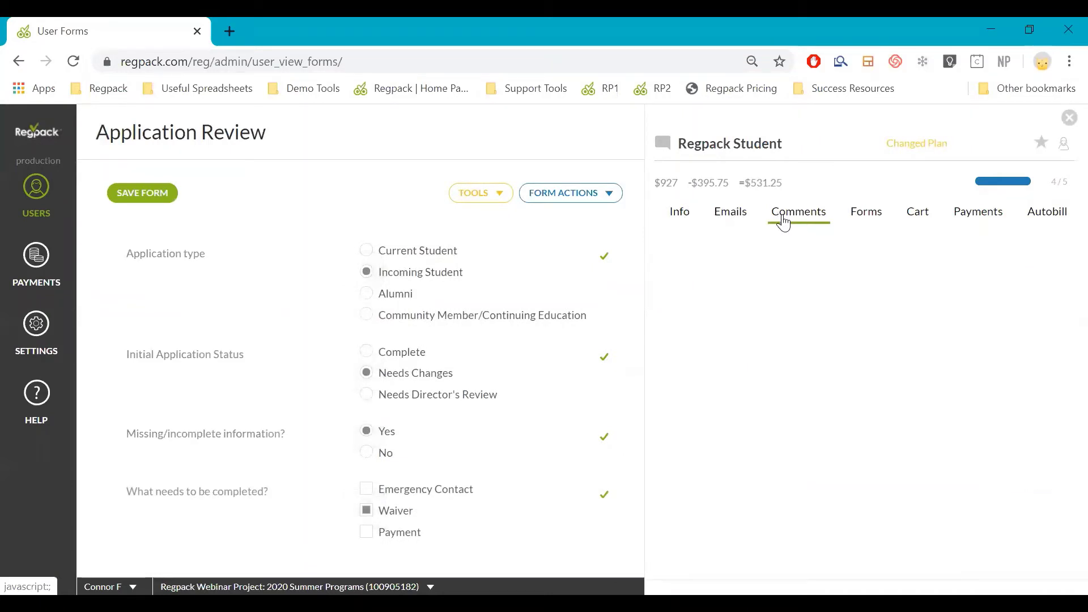
{"action": "scroll", "coordinate": [566, 447], "scroll_direction": "down", "scroll_amount": 3}
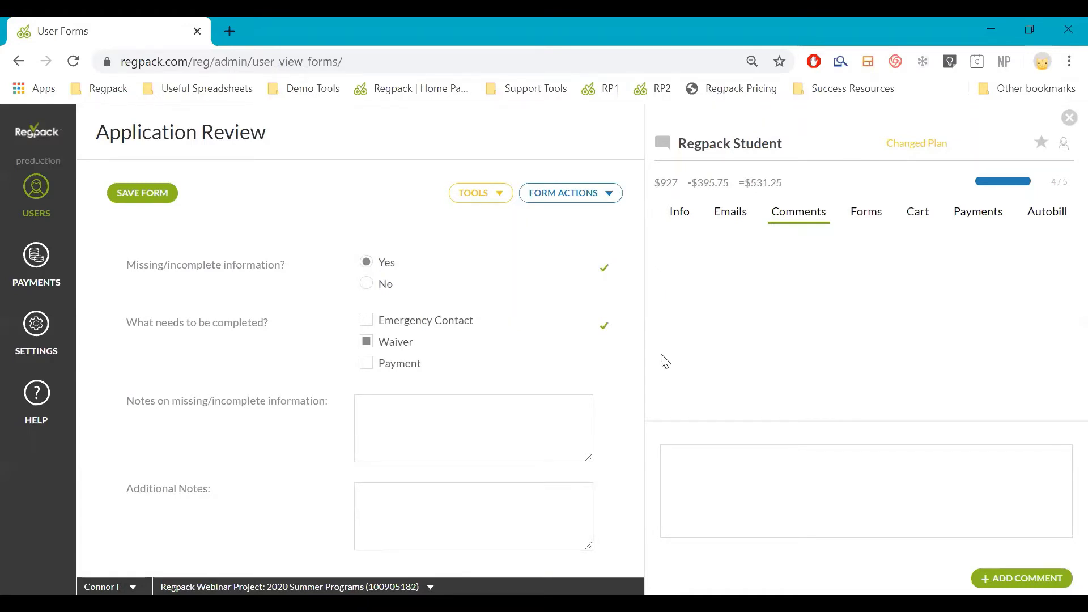
{"action": "left_click", "coordinate": [791, 516]}
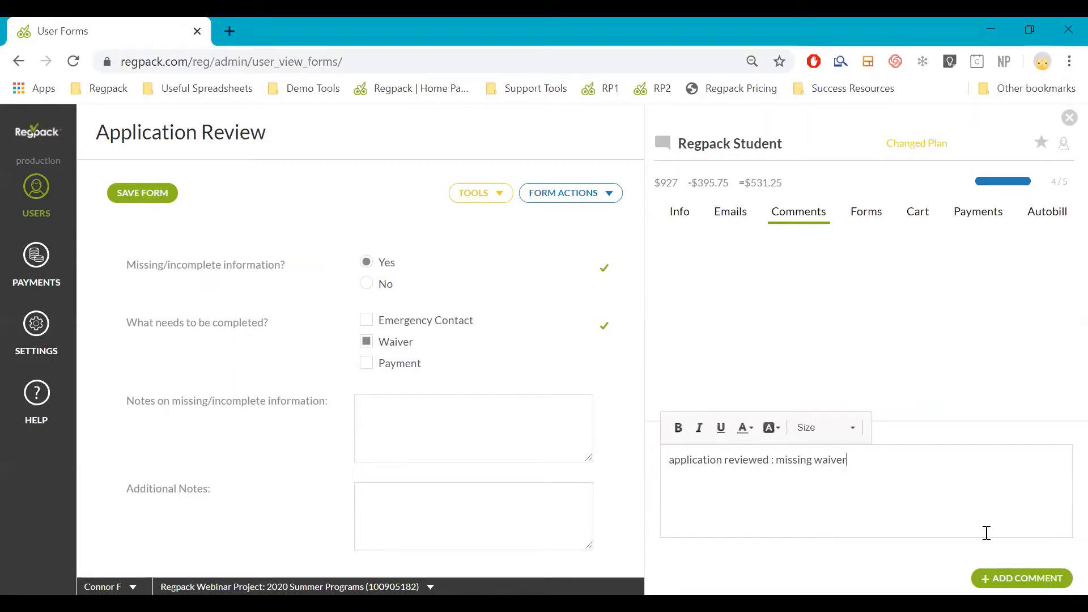
{"action": "left_click", "coordinate": [1019, 578]}
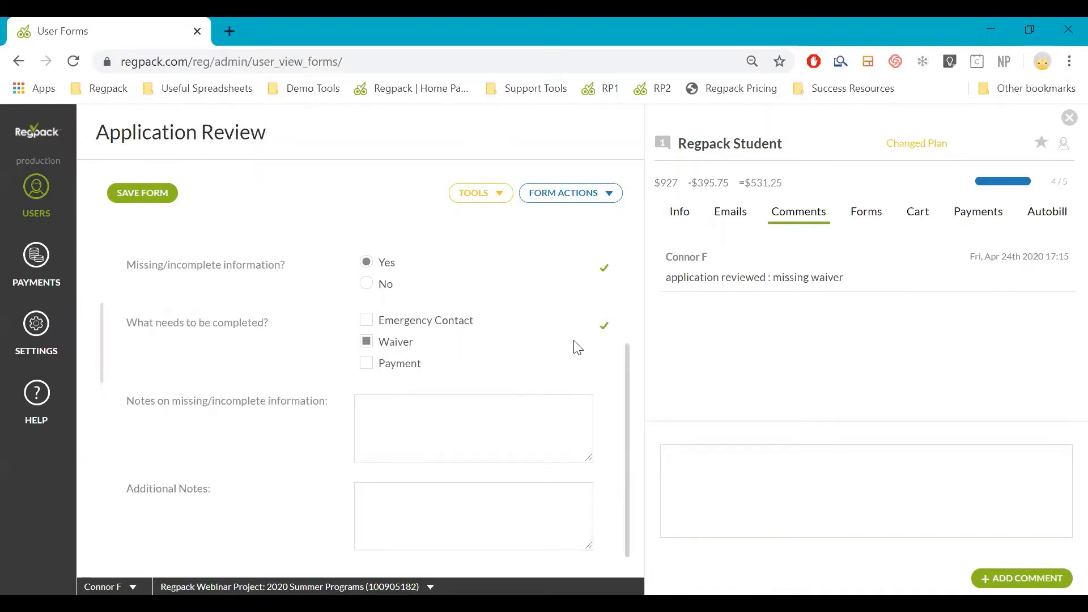
{"action": "scroll", "coordinate": [573, 346], "scroll_direction": "up", "scroll_amount": 3}
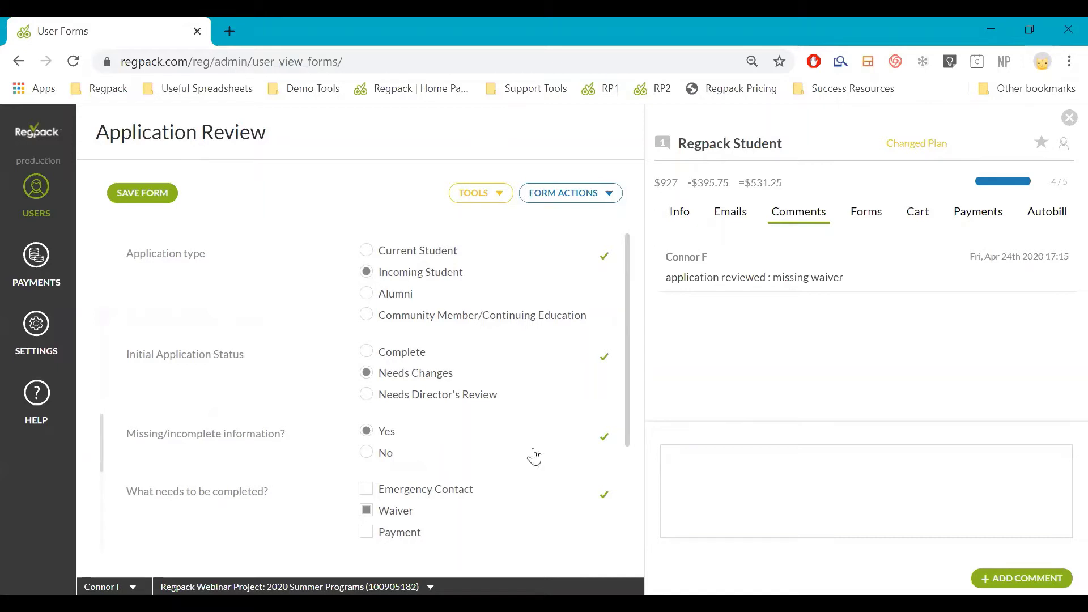
Step: Return to the user list and view the comments of the user who applied Mar 27th 2020 11:33
{"action": "left_click", "coordinate": [819, 451]}
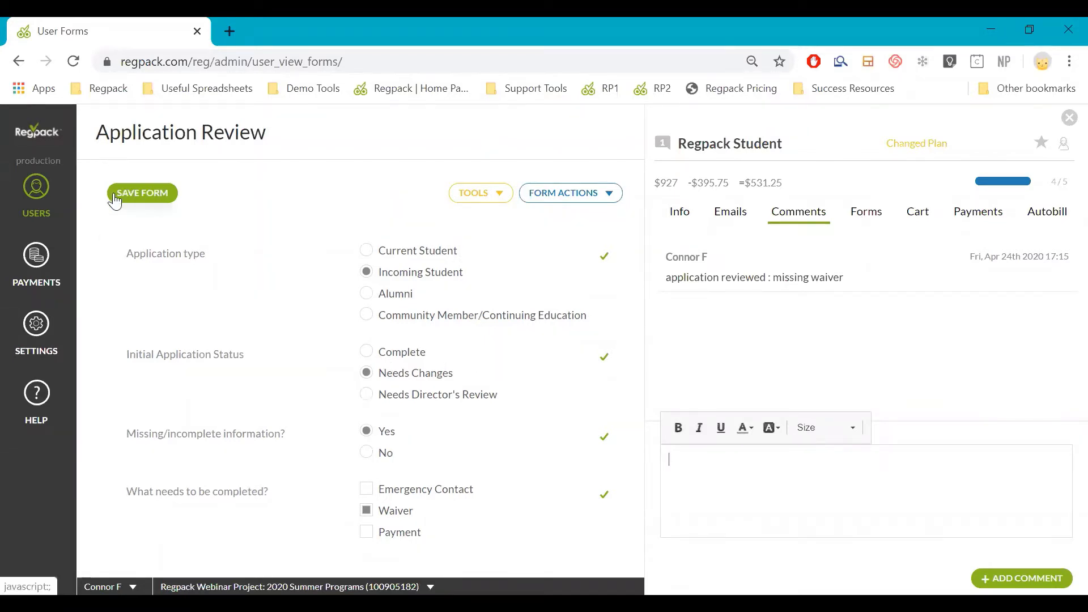
{"action": "left_click", "coordinate": [26, 217]}
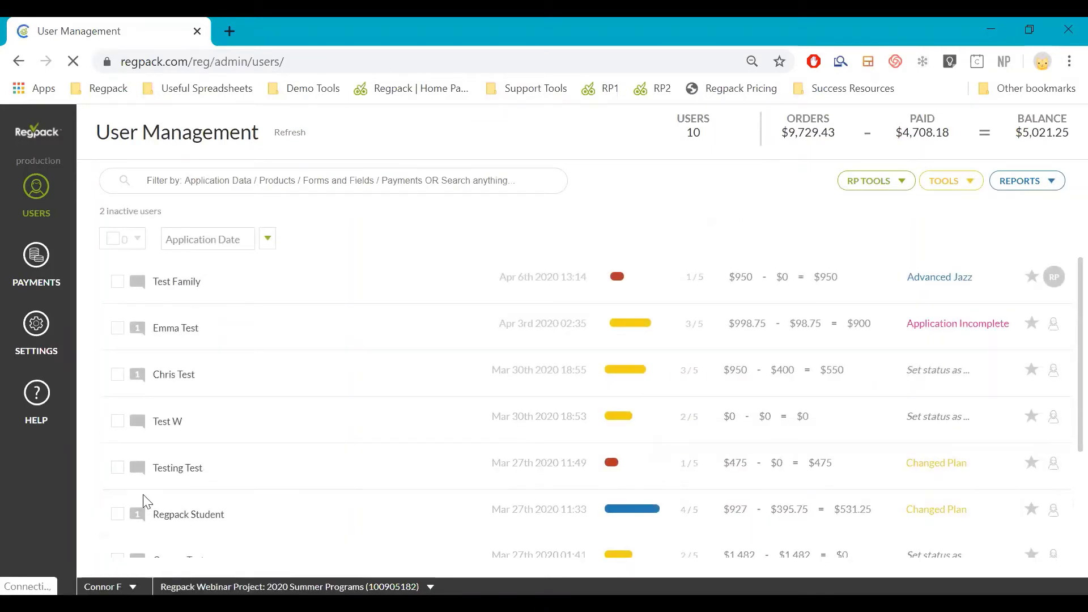
{"action": "left_click", "coordinate": [149, 521]}
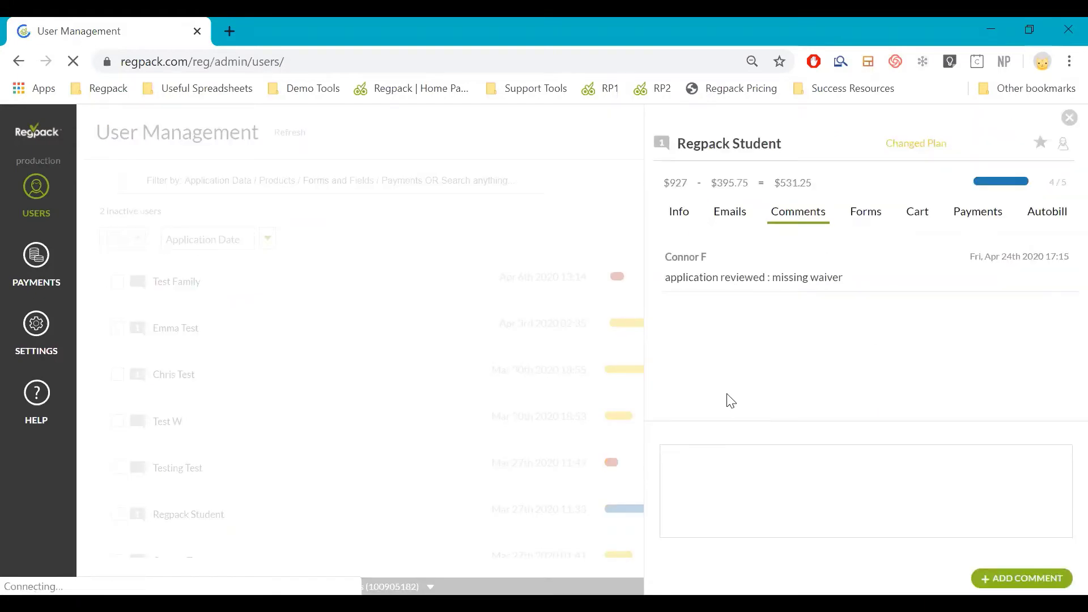
{"action": "left_click", "coordinate": [522, 485]}
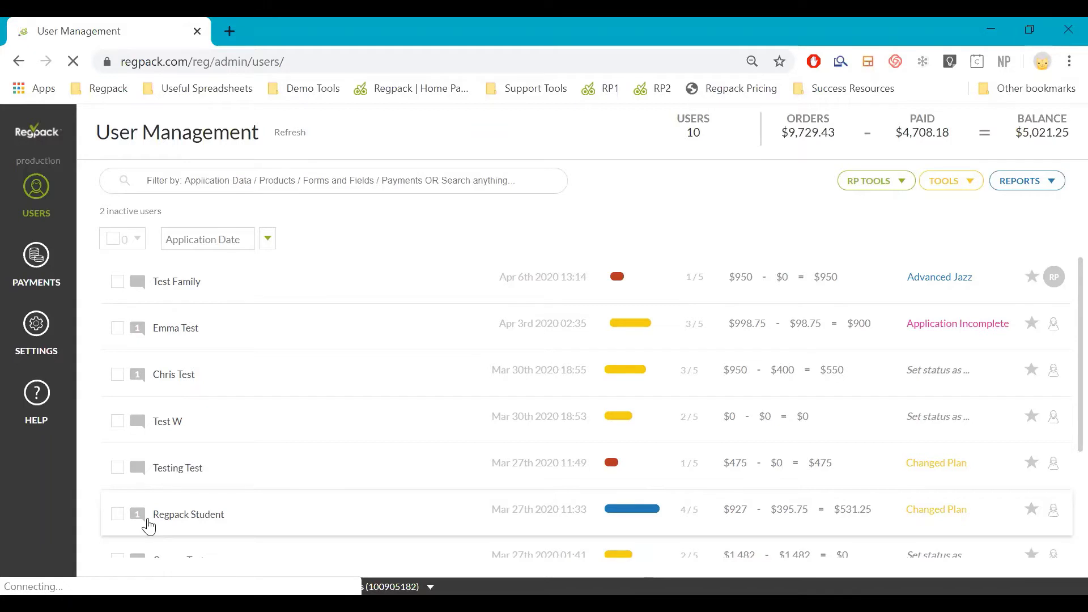
Step: View the forms of the user who applied Mar 27th 2020 11:33, check their cart and return to the forms
{"action": "left_click", "coordinate": [620, 506]}
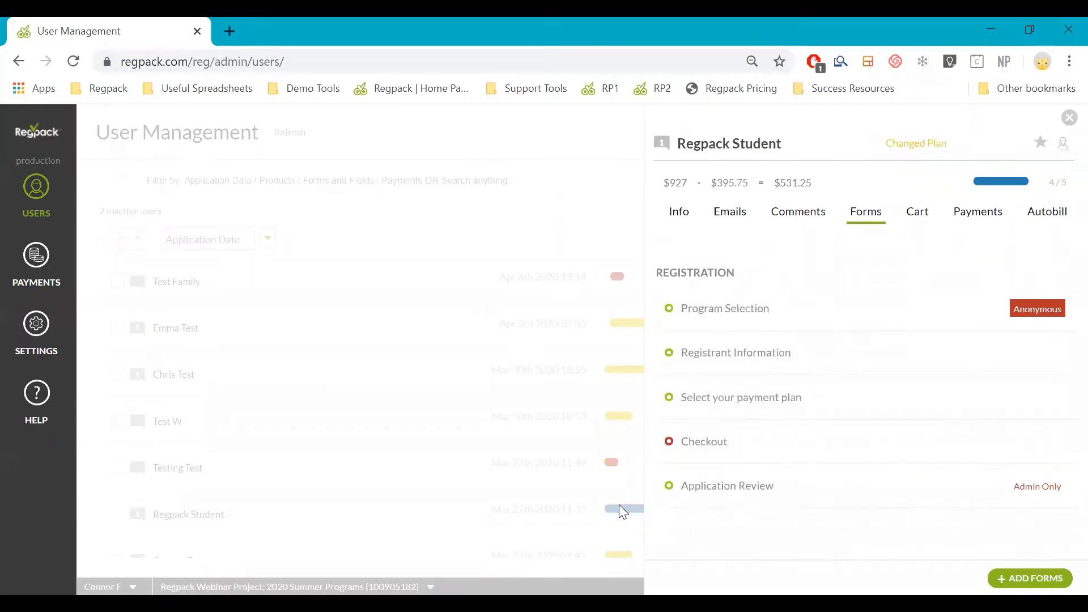
{"action": "mouse_move", "coordinate": [705, 496]}
{"action": "left_click", "coordinate": [919, 225]}
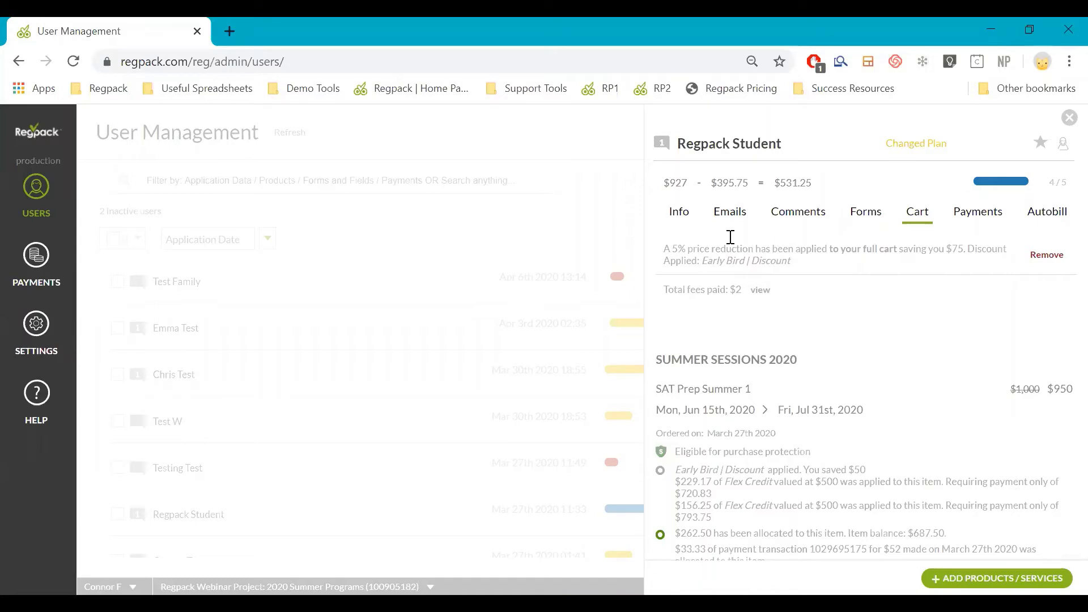
{"action": "left_click", "coordinate": [872, 219]}
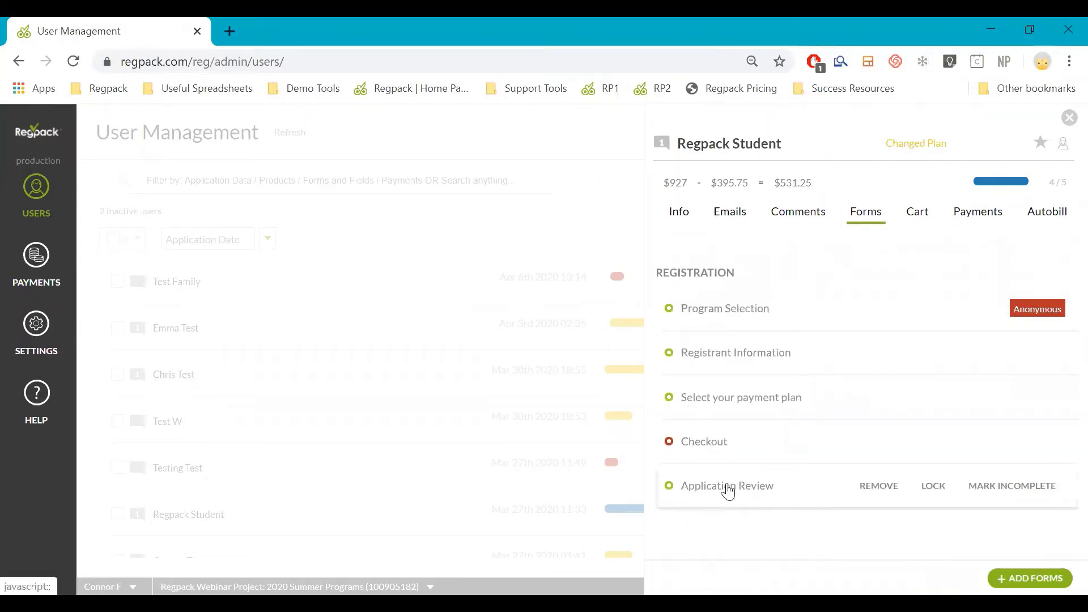
Step: View the status options for this user, both from their record and from their row in the user list
{"action": "left_click", "coordinate": [912, 149]}
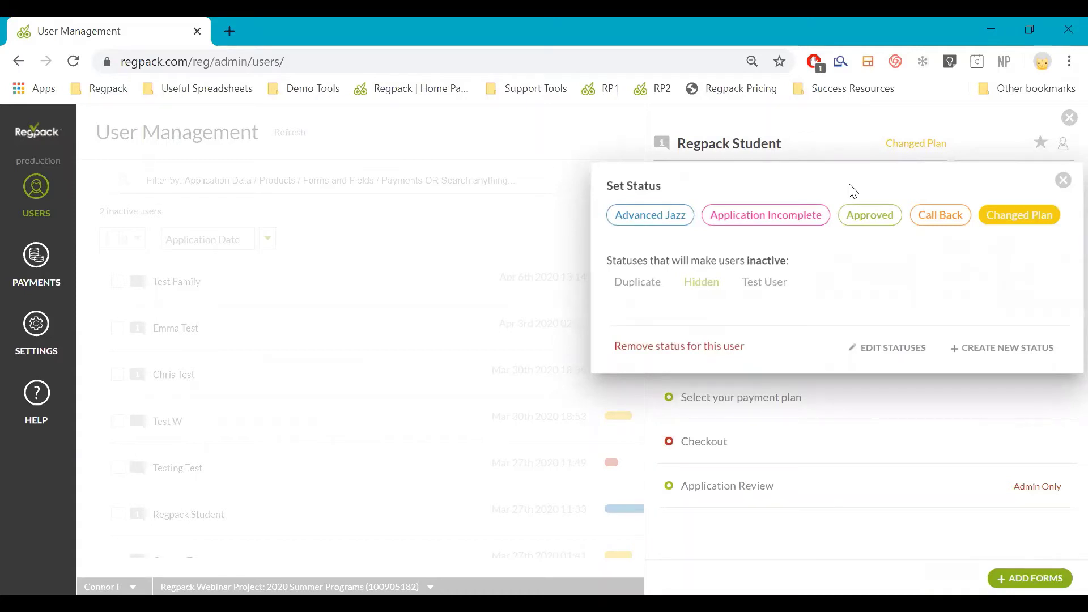
{"action": "left_click", "coordinate": [1068, 118]}
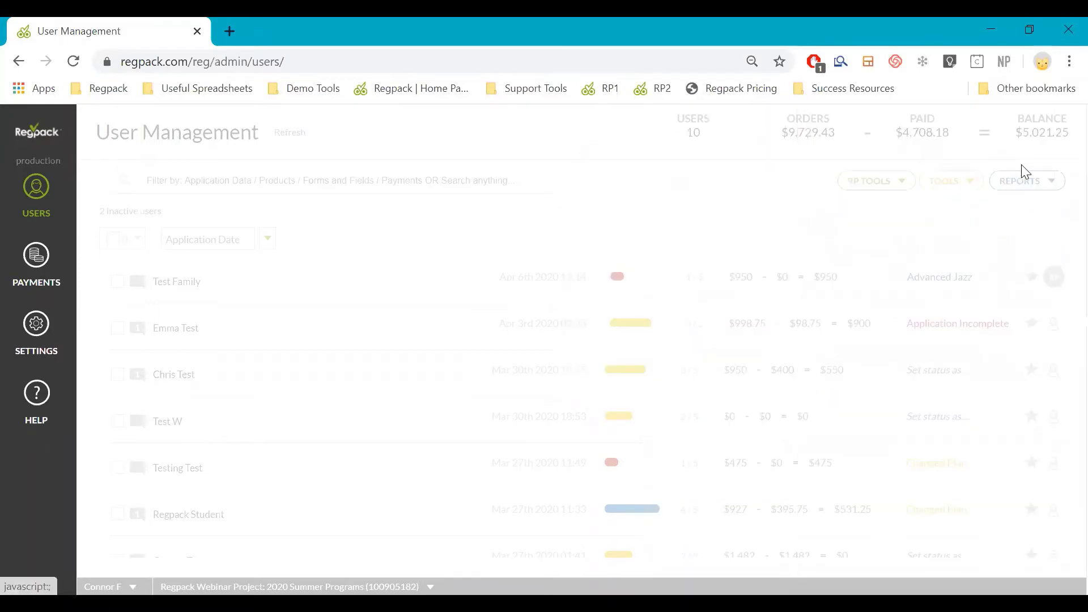
{"action": "left_click", "coordinate": [945, 510]}
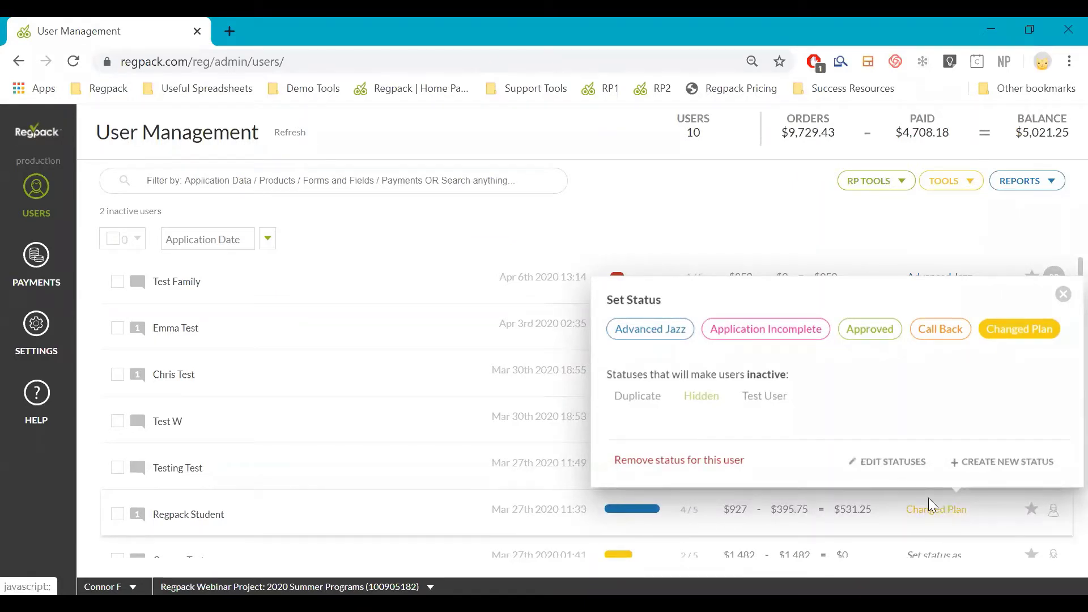
Step: Open the user's basic information and examine the settings for creating a new status, then close them without creating one
{"action": "left_click", "coordinate": [193, 516]}
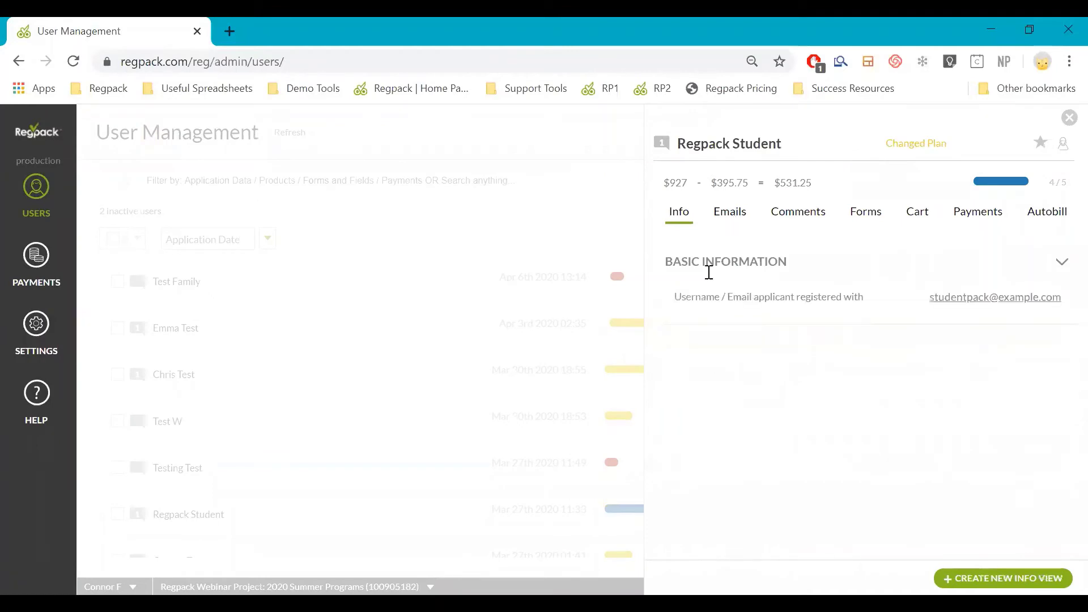
{"action": "left_click", "coordinate": [932, 142]}
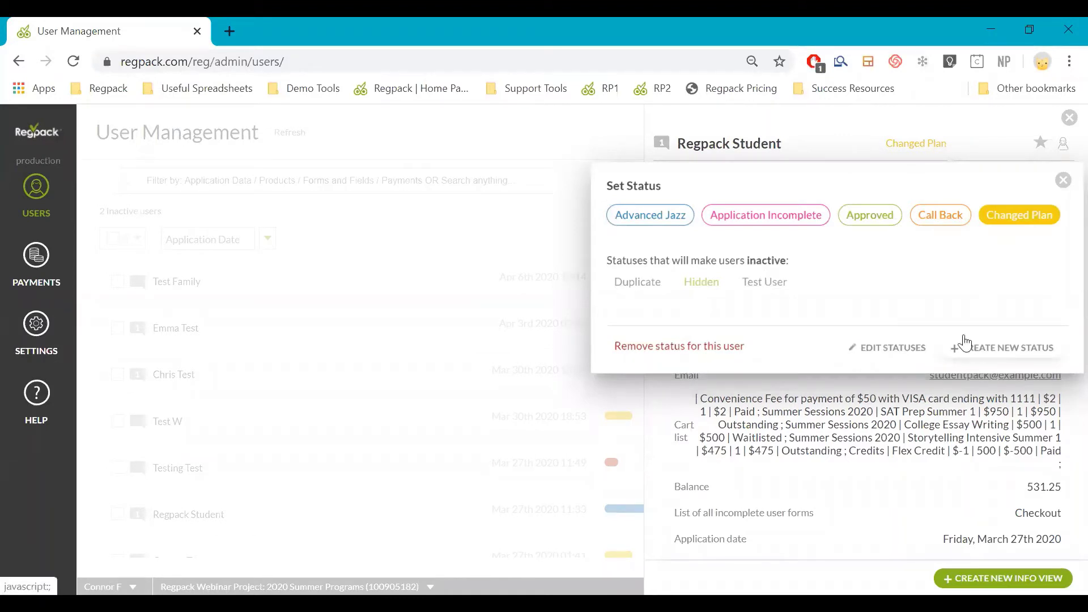
{"action": "left_click", "coordinate": [995, 356]}
{"action": "left_click", "coordinate": [595, 297]}
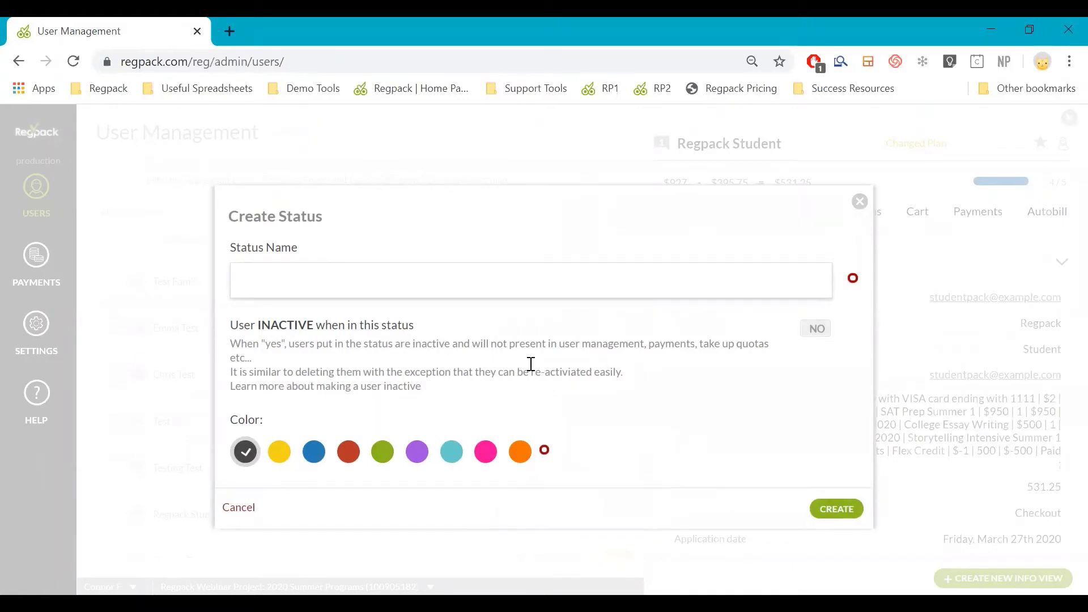
{"action": "left_click", "coordinate": [860, 201]}
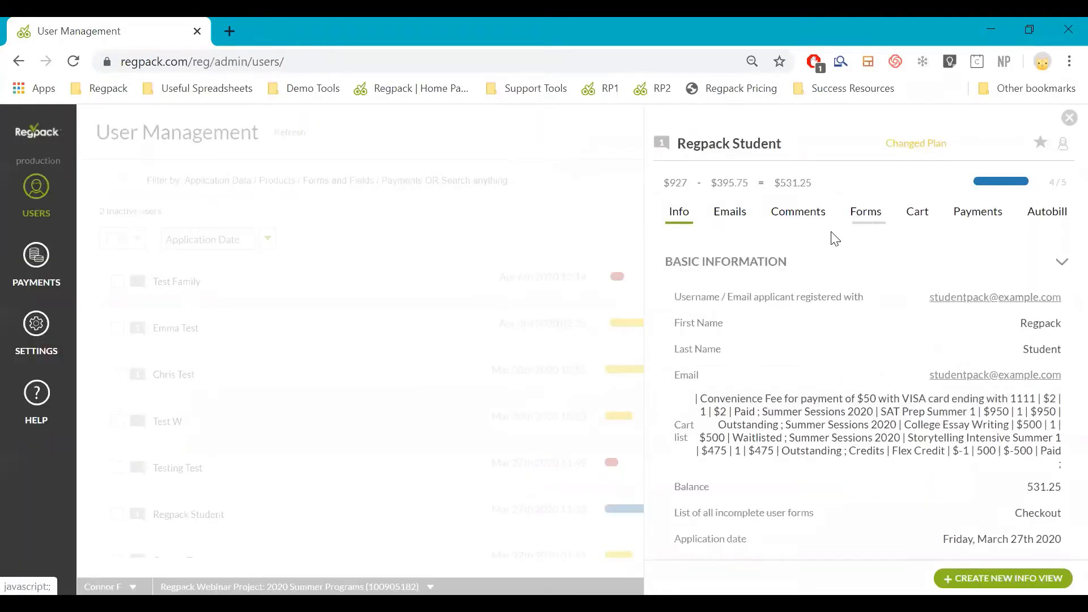
Step: Set the user's status to Application Incomplete
{"action": "left_click", "coordinate": [915, 148]}
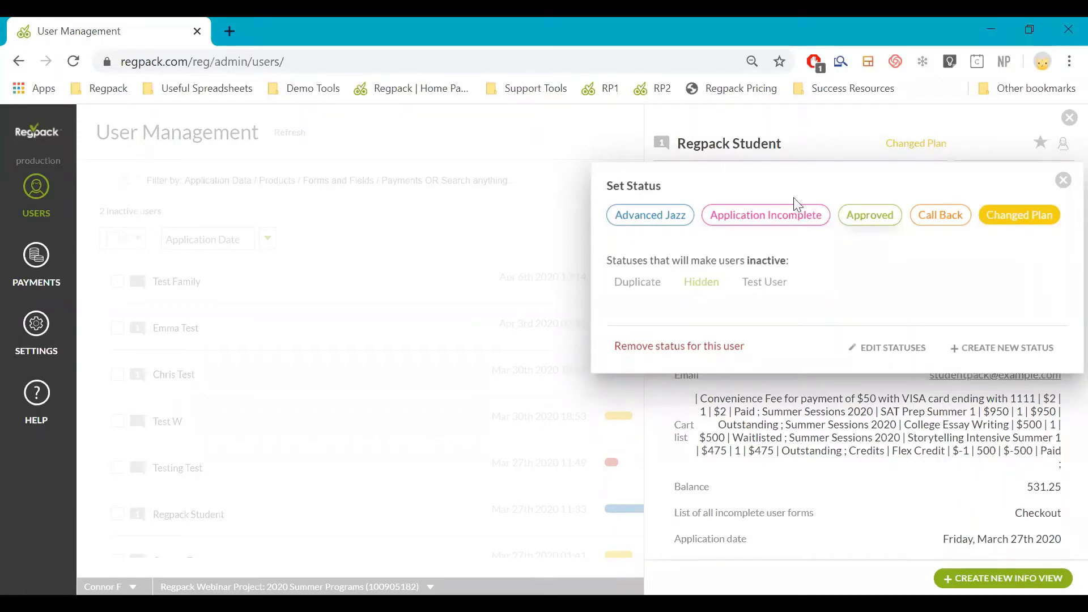
{"action": "left_click", "coordinate": [770, 227]}
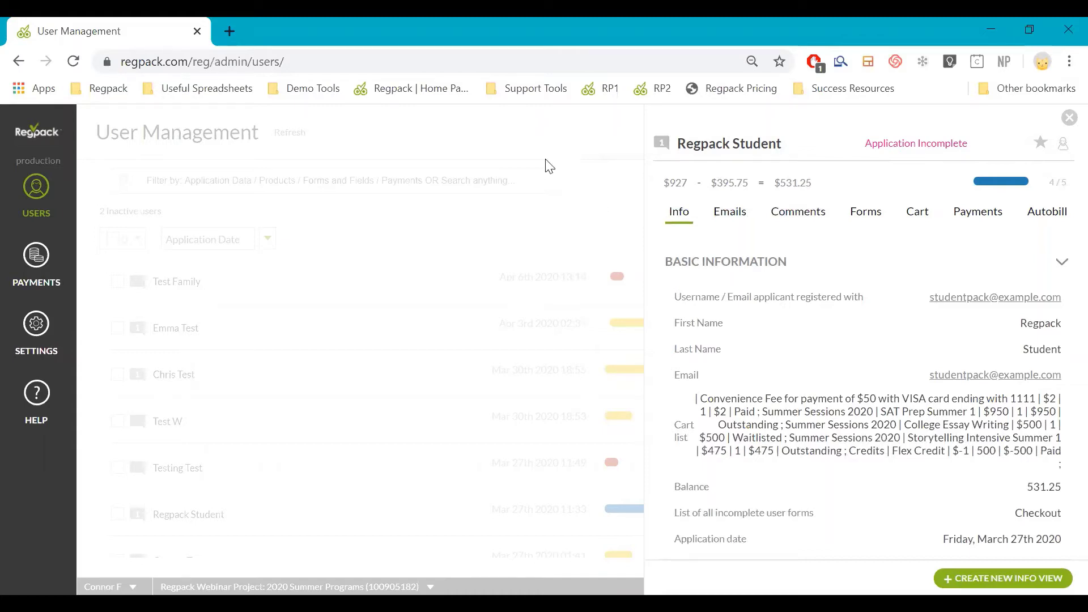
Step: Open the trigger setup of the manual email "Reminder to complete registration" and look through its available To recipients
{"action": "left_click", "coordinate": [48, 326]}
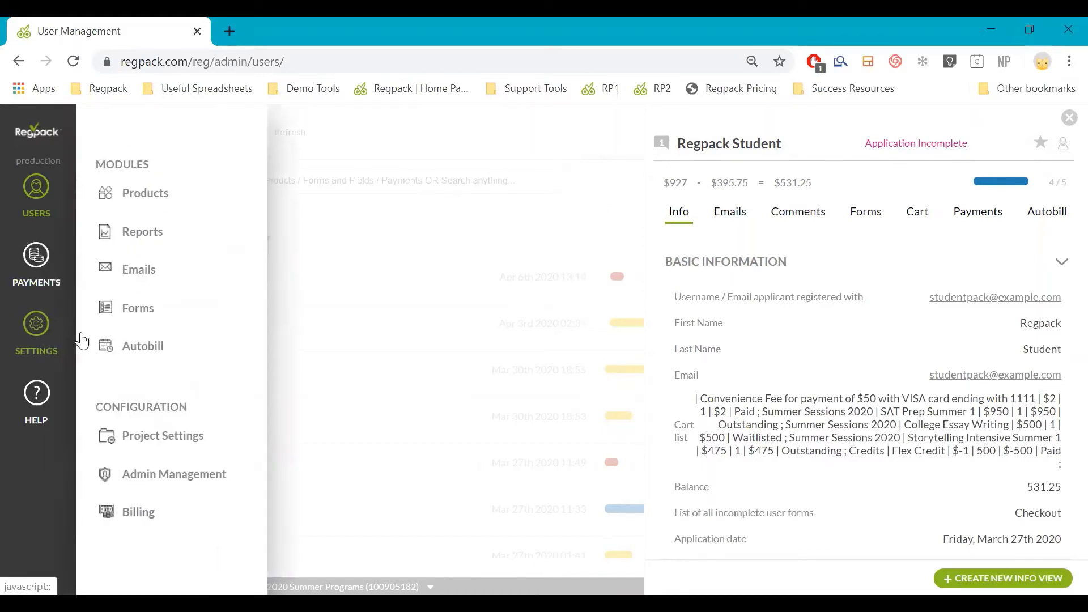
{"action": "left_click", "coordinate": [152, 272]}
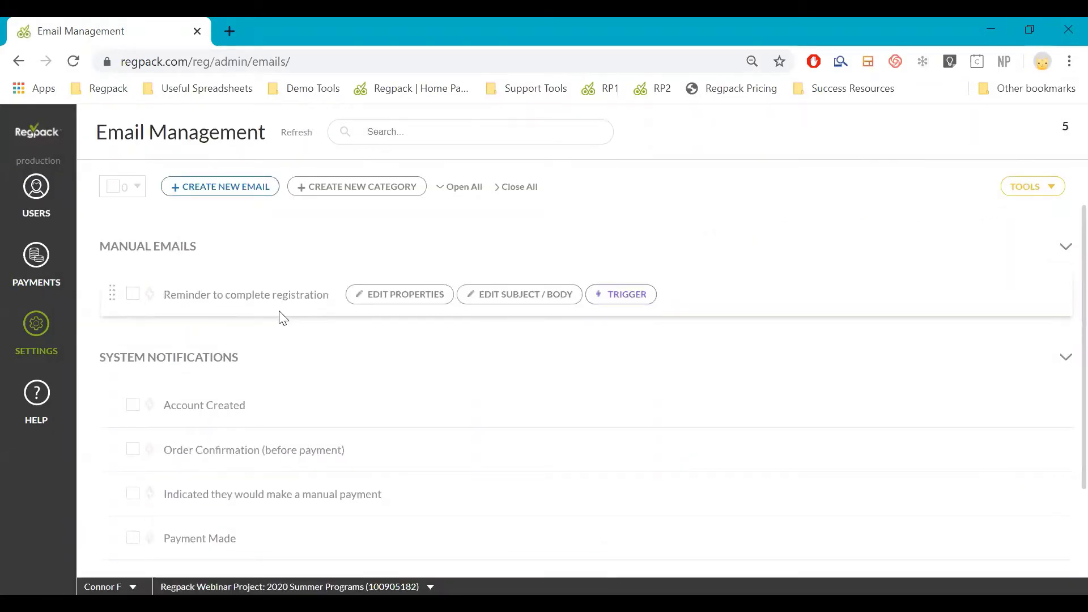
{"action": "left_click", "coordinate": [599, 306]}
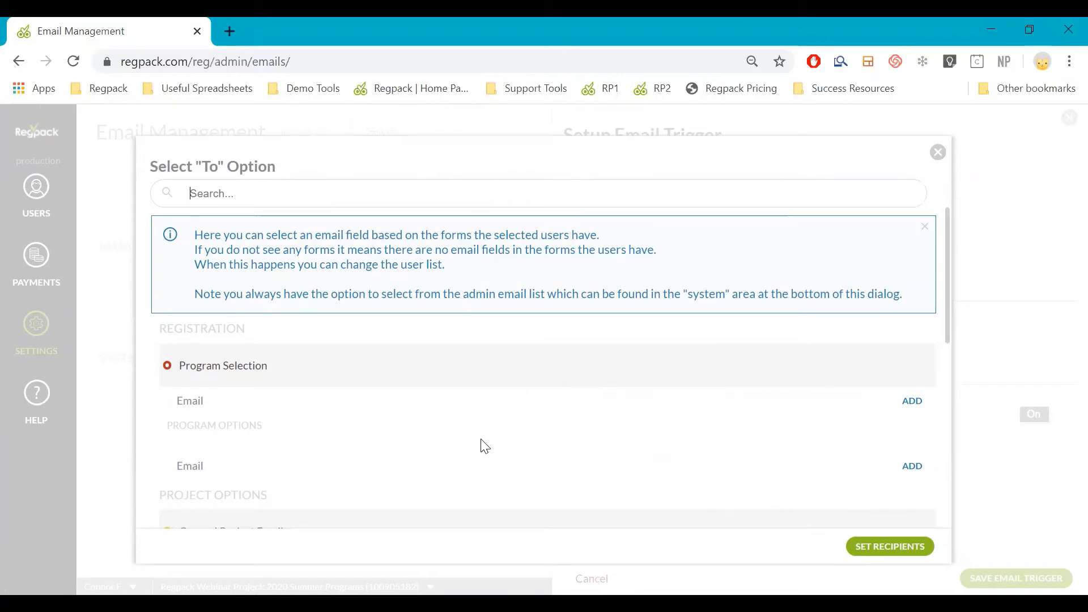
{"action": "scroll", "coordinate": [485, 447], "scroll_direction": "down", "scroll_amount": 10}
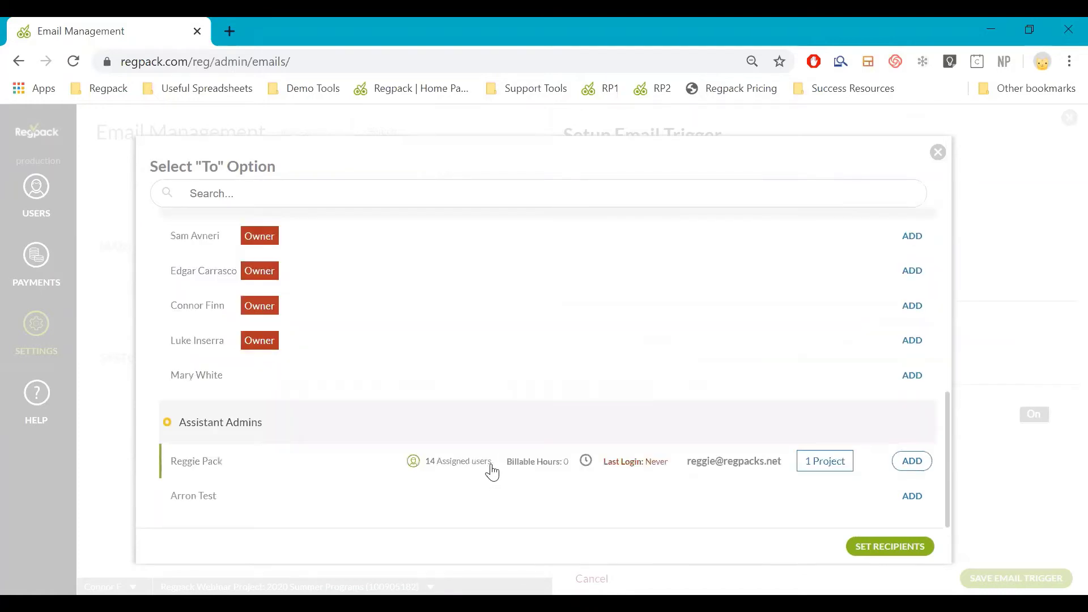
{"action": "scroll", "coordinate": [539, 447], "scroll_direction": "up", "scroll_amount": 4}
{"action": "scroll", "coordinate": [583, 427], "scroll_direction": "down", "scroll_amount": 4}
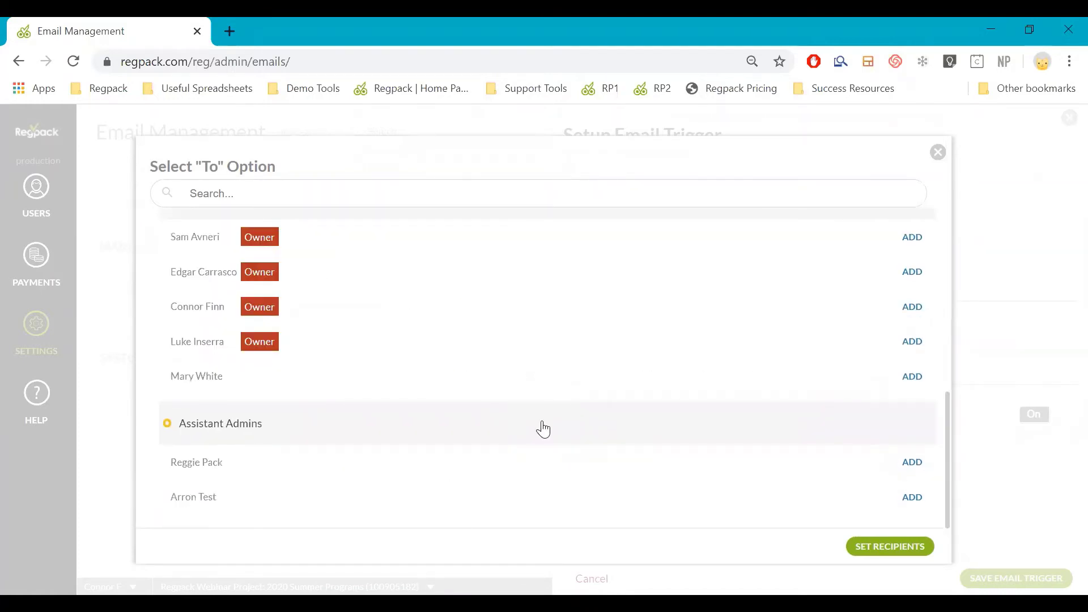
{"action": "scroll", "coordinate": [577, 429], "scroll_direction": "up", "scroll_amount": 10}
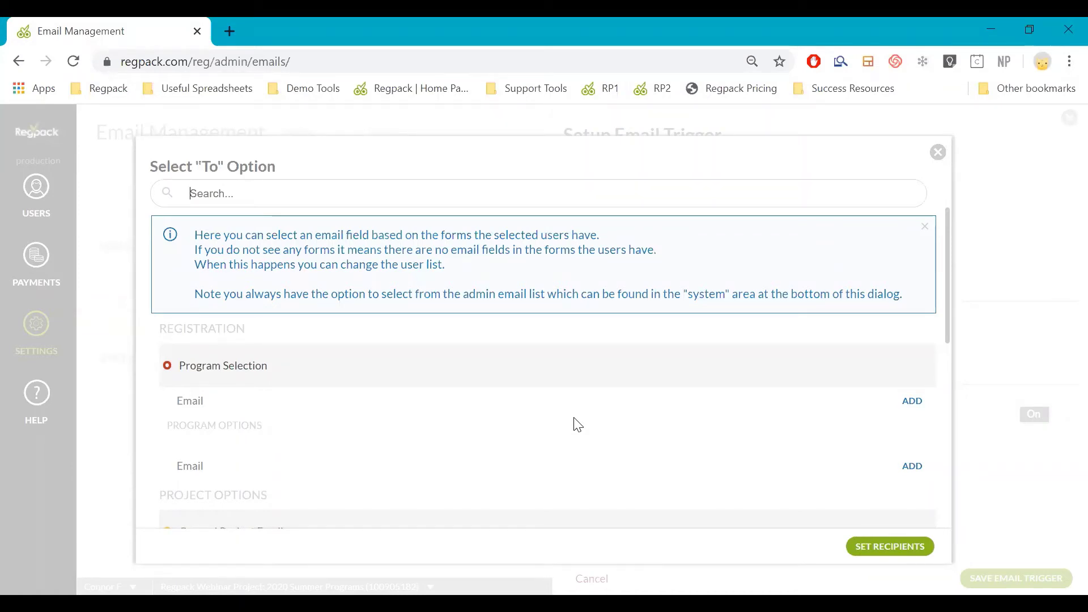
{"action": "scroll", "coordinate": [577, 424], "scroll_direction": "down", "scroll_amount": 10}
{"action": "scroll", "coordinate": [626, 402], "scroll_direction": "up", "scroll_amount": 10}
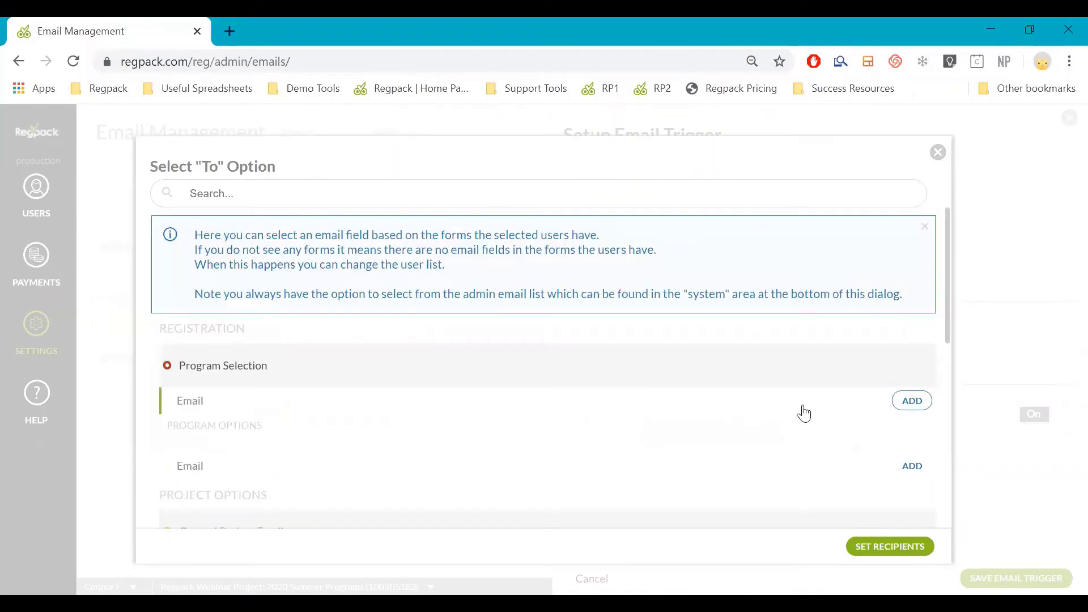
Step: Set the email trigger's To recipient to the Email field of the Program Selection form
{"action": "left_click", "coordinate": [910, 401]}
{"action": "left_click", "coordinate": [912, 466]}
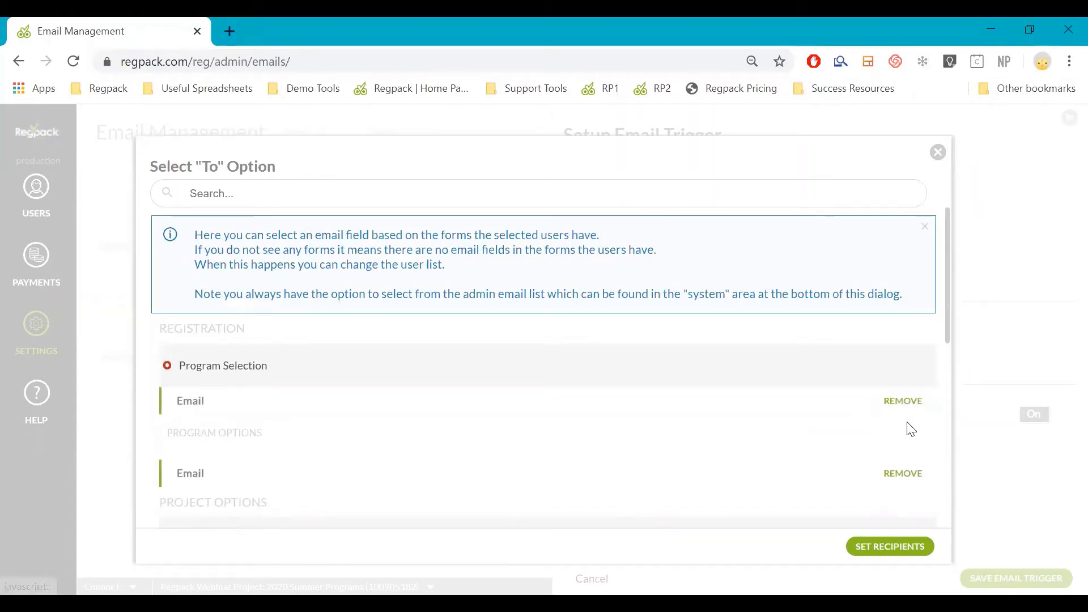
{"action": "left_click", "coordinate": [867, 538]}
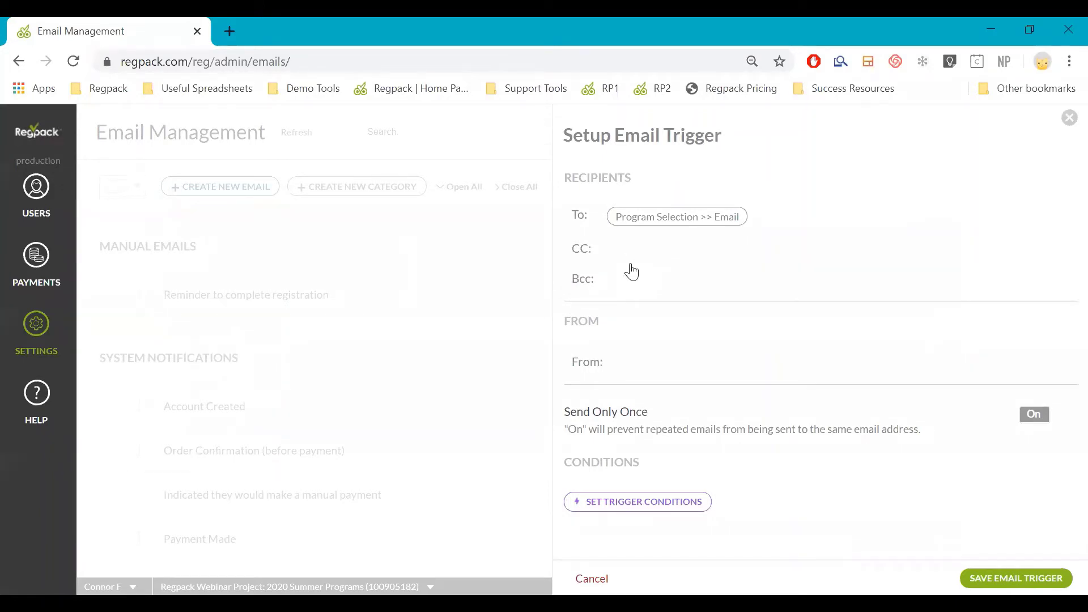
Step: Set the general project email Regpack Registration as the trigger's sender and recheck the sender options
{"action": "left_click", "coordinate": [648, 371]}
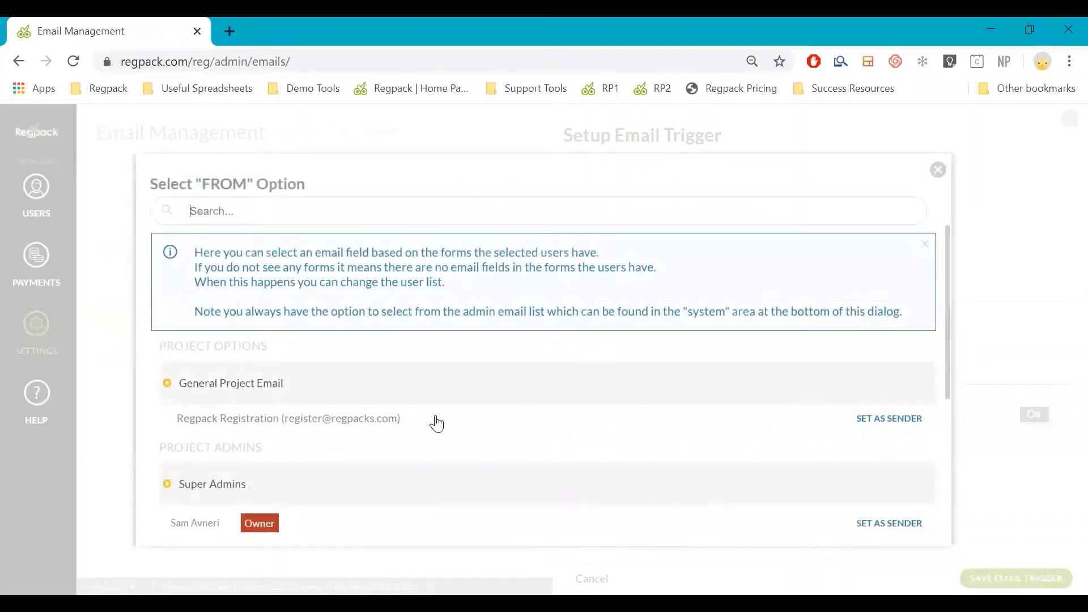
{"action": "left_click", "coordinate": [890, 424]}
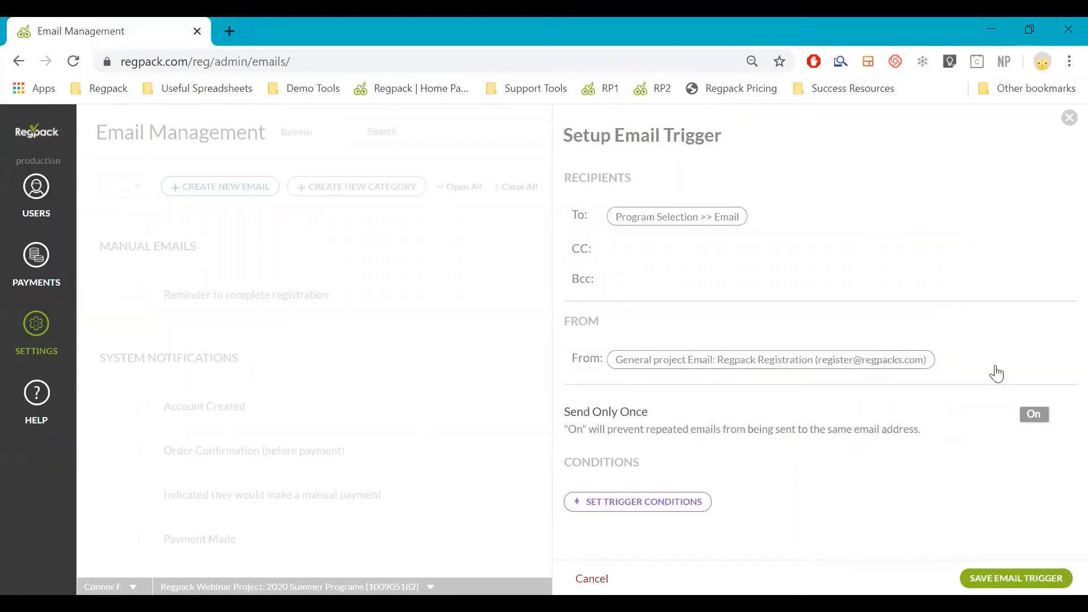
{"action": "left_click", "coordinate": [734, 359]}
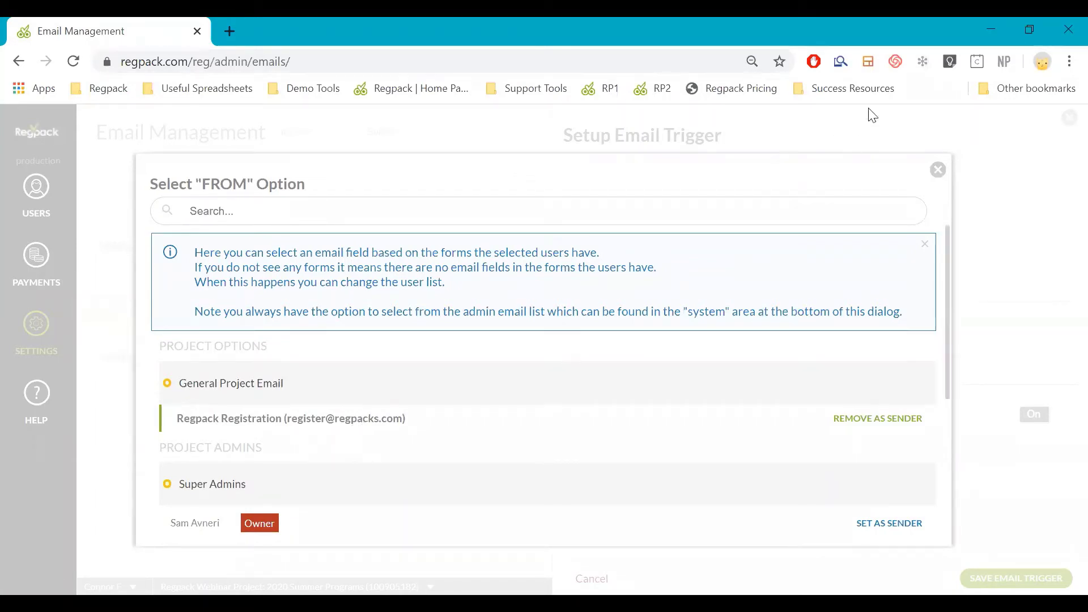
{"action": "left_click", "coordinate": [938, 170]}
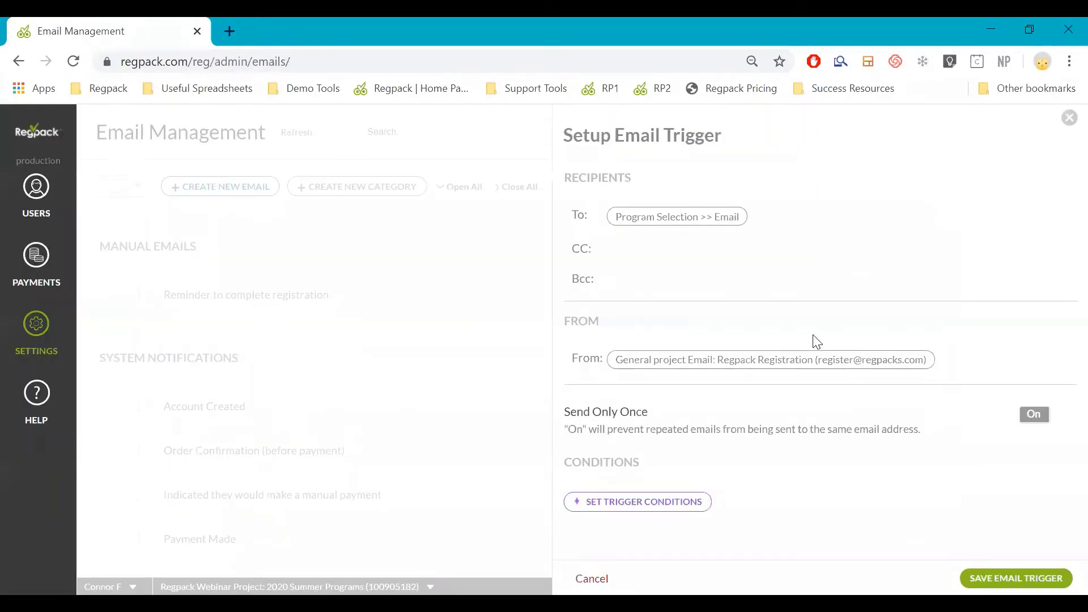
{"action": "left_click", "coordinate": [40, 327]}
Step: Open the email trigger conditions, look over the Payments conditions and return to the category list
{"action": "left_click", "coordinate": [683, 501]}
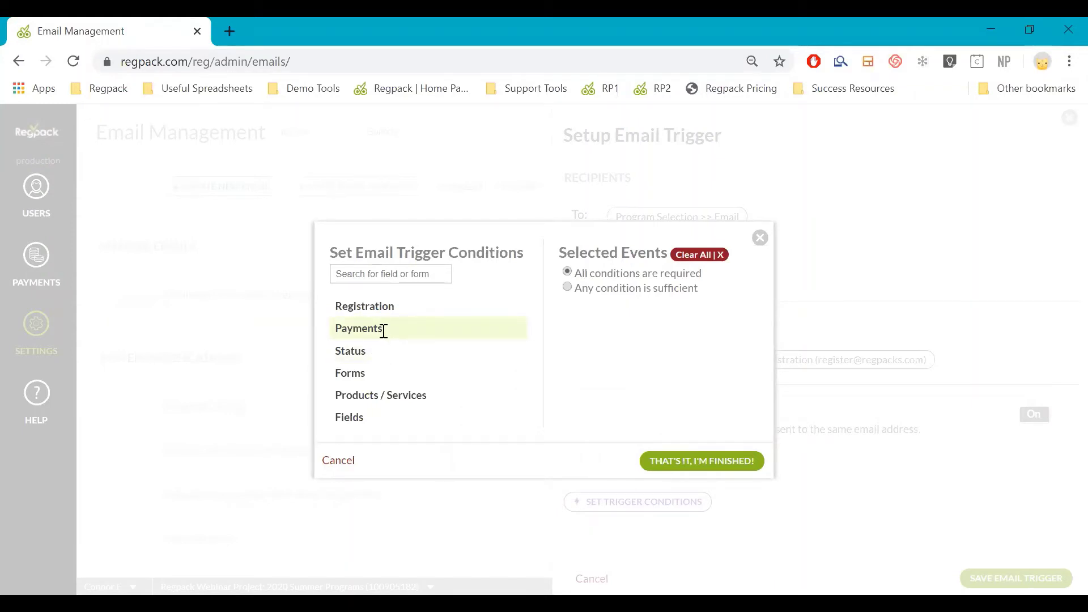
{"action": "left_click", "coordinate": [382, 334]}
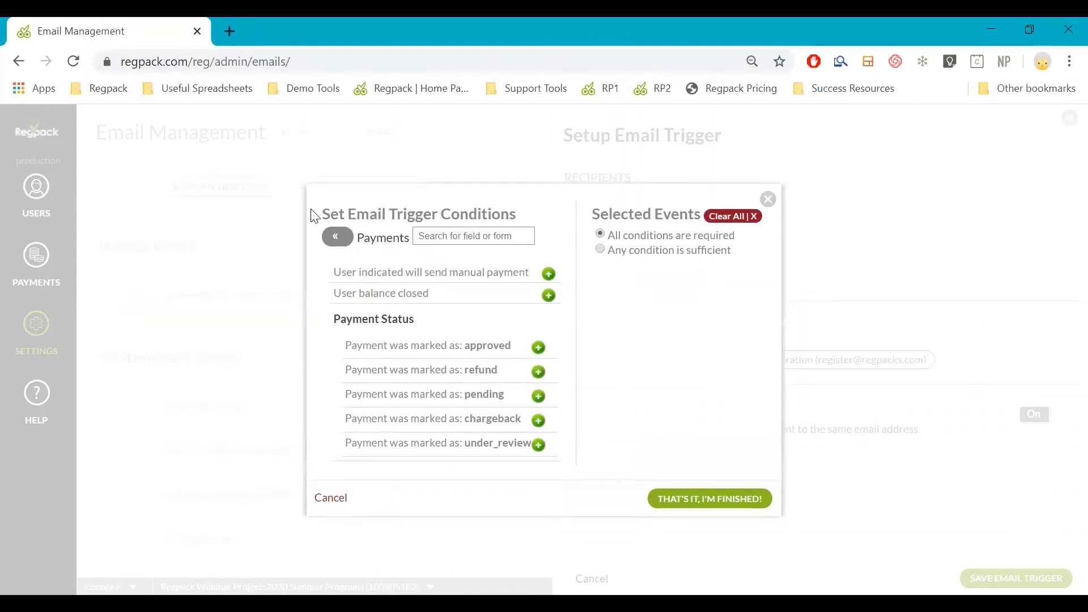
{"action": "left_click", "coordinate": [335, 237]}
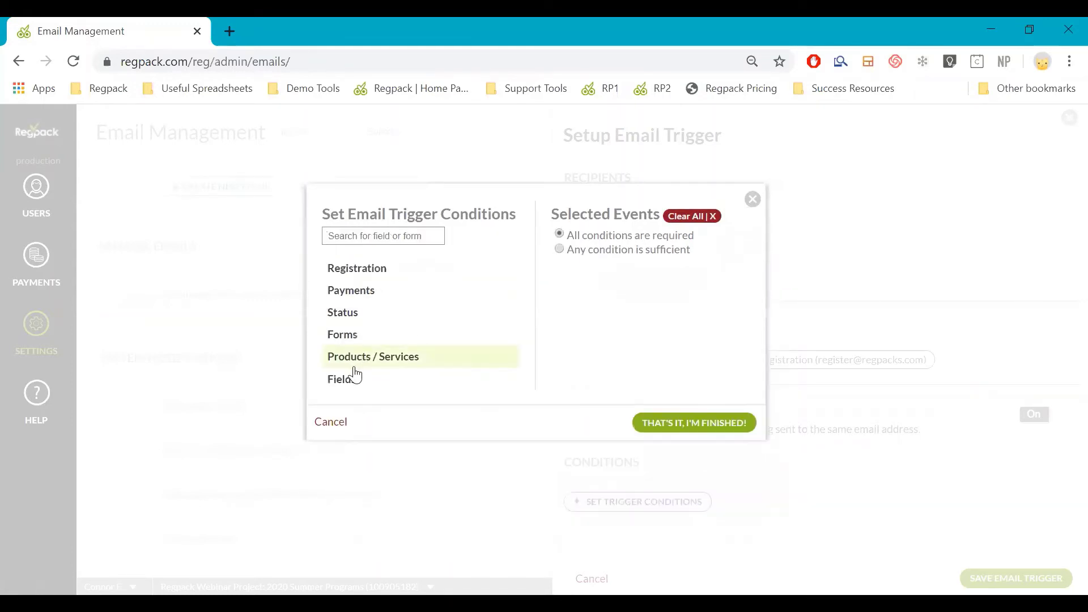
Step: Add the Application Incomplete status as a trigger condition, then remove it and return to the condition categories
{"action": "left_click", "coordinate": [359, 315]}
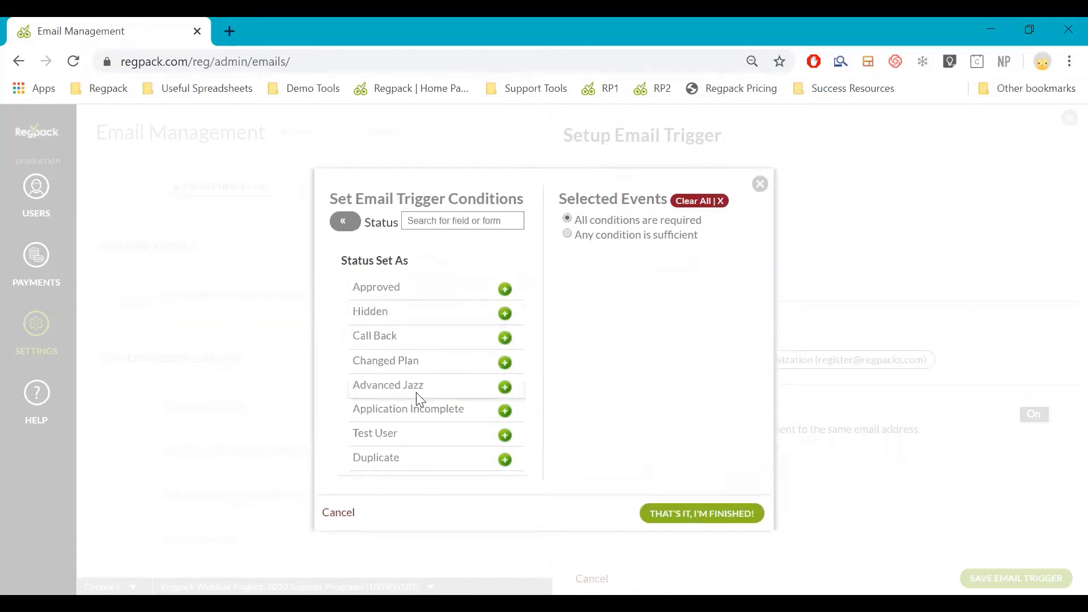
{"action": "left_click", "coordinate": [505, 413]}
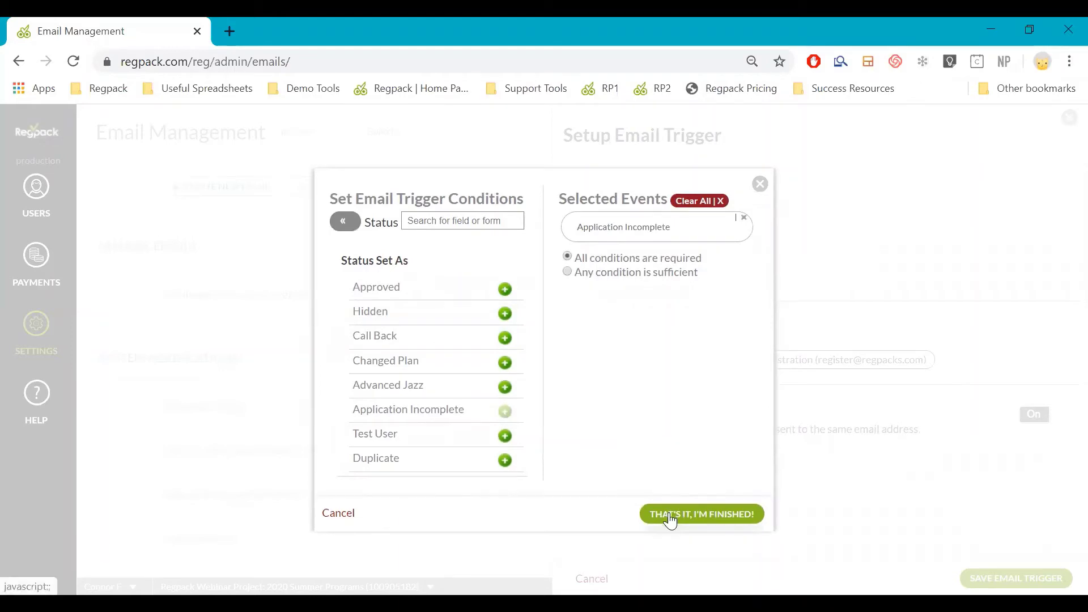
{"action": "left_click", "coordinate": [743, 219]}
{"action": "left_click", "coordinate": [350, 222]}
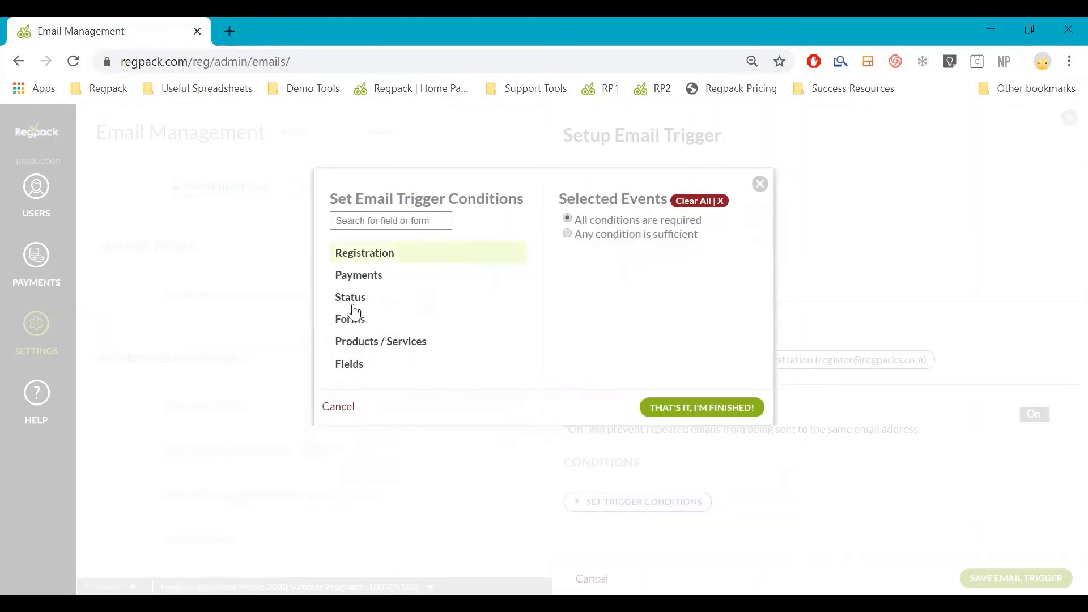
Step: Add the Application Review field condition "Missing/incomplete information?" is Yes to the reminder email's trigger and save the trigger
{"action": "left_click", "coordinate": [349, 365]}
{"action": "scroll", "coordinate": [370, 365], "scroll_direction": "down", "scroll_amount": 3}
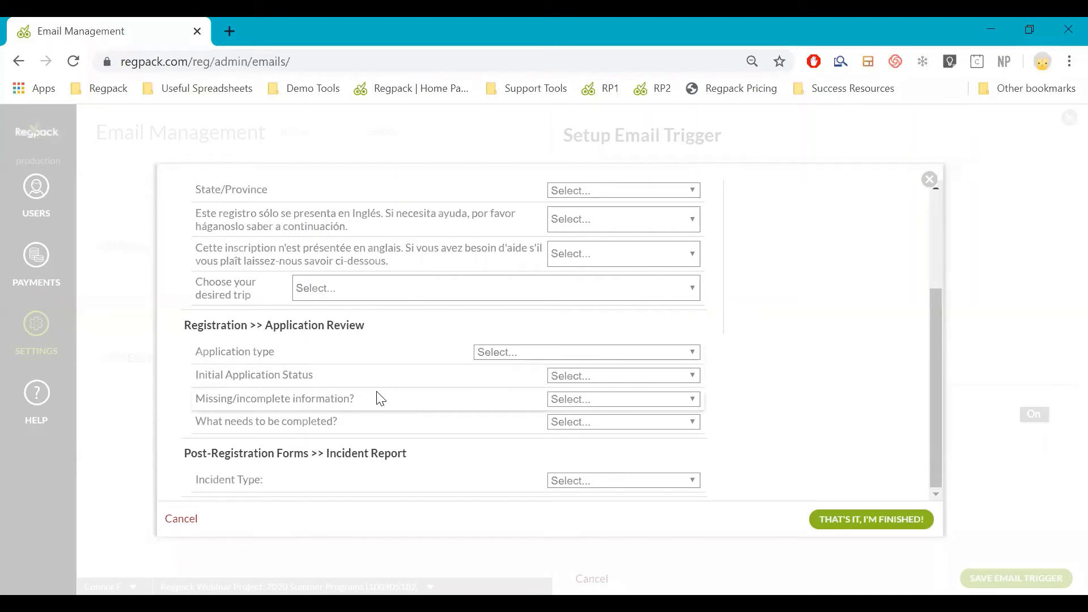
{"action": "left_click", "coordinate": [558, 399]}
{"action": "left_click", "coordinate": [562, 428]}
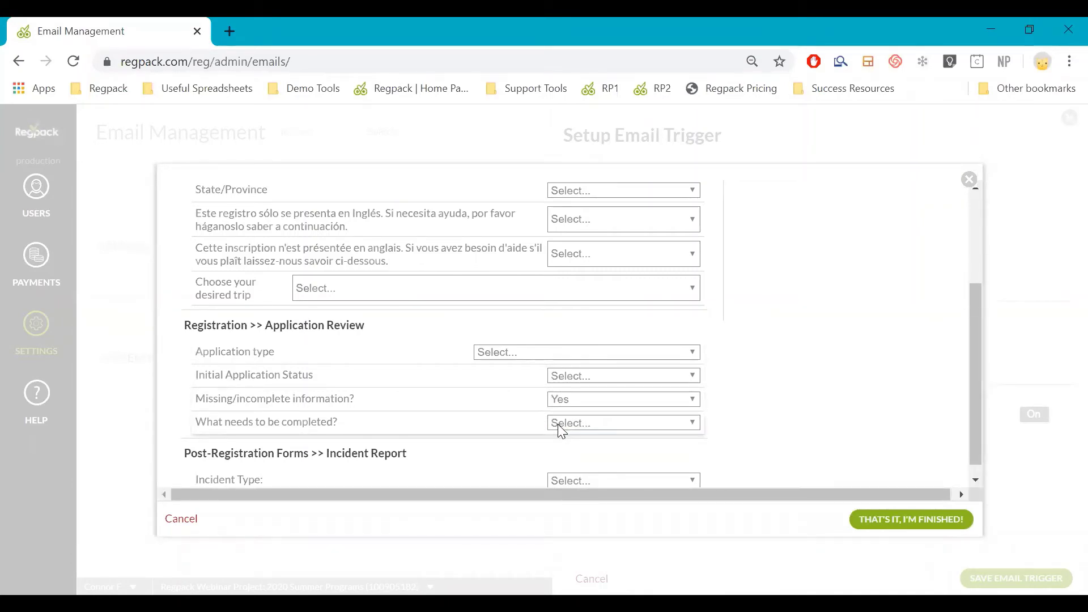
{"action": "left_click", "coordinate": [558, 424]}
{"action": "left_click", "coordinate": [759, 396]}
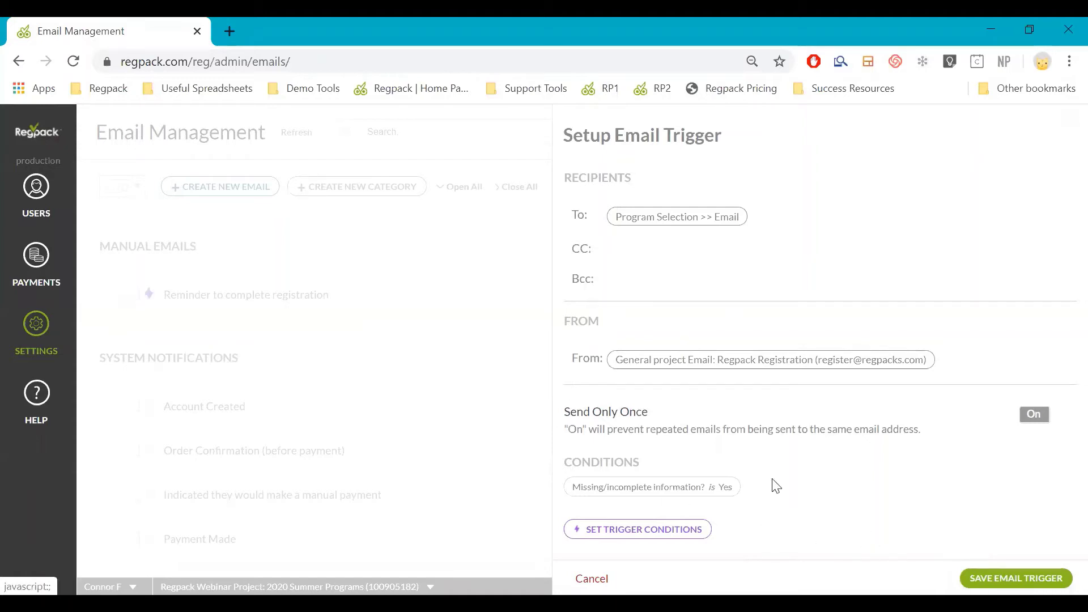
Step: Open the trigger summary of the Reminder to complete registration email and delete the trigger, confirming the deletion
{"action": "mouse_move", "coordinate": [418, 315]}
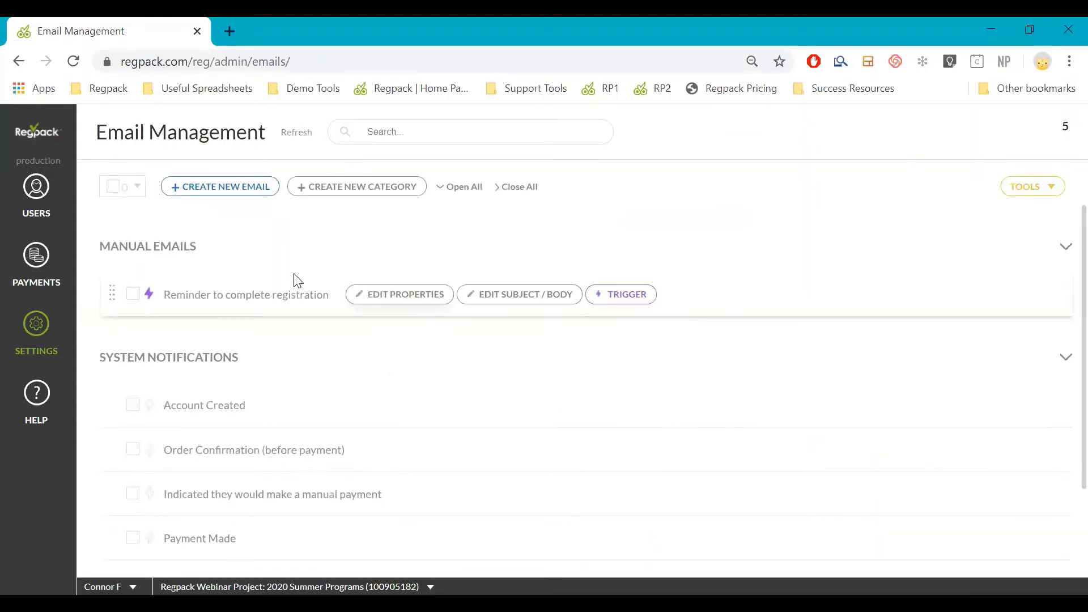
{"action": "left_click", "coordinate": [149, 294]}
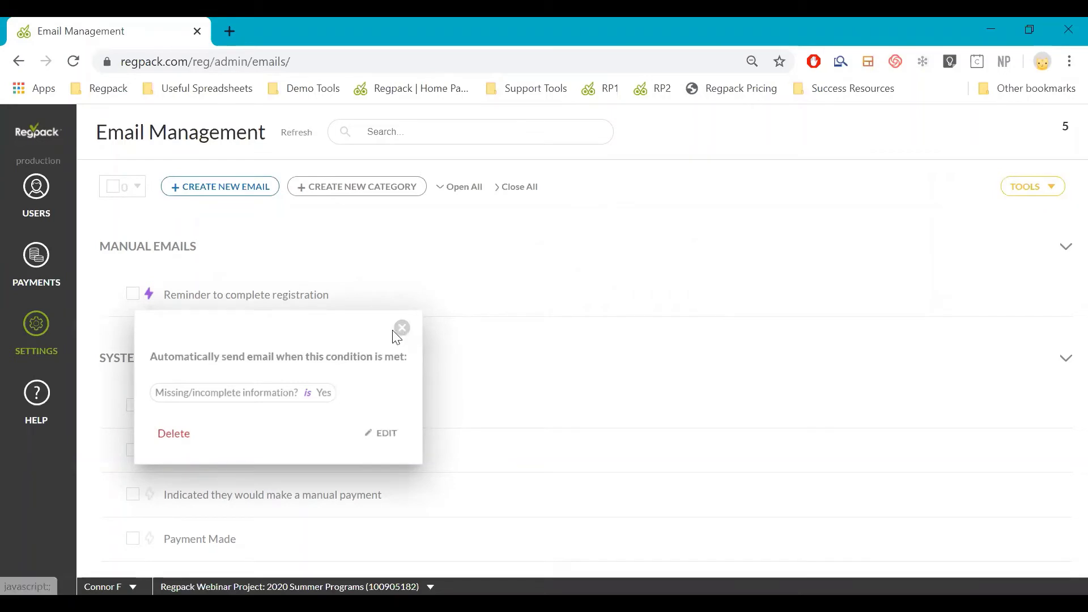
{"action": "left_click", "coordinate": [183, 435]}
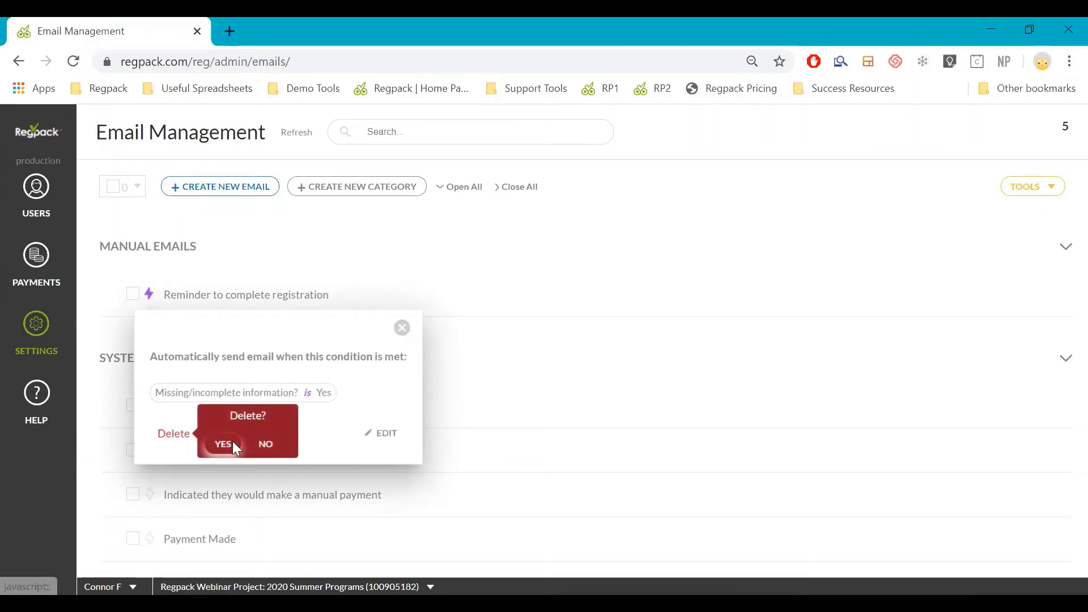
{"action": "left_click", "coordinate": [226, 442]}
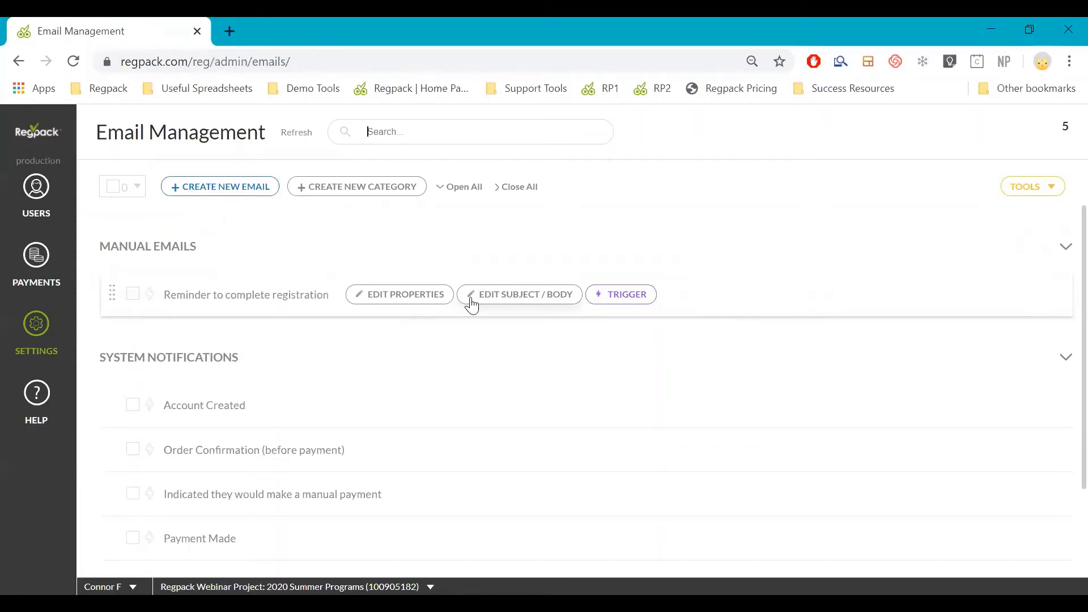
Step: Open the subject and body of the Reminder to complete registration email and browse the available tokens down to the Application Review fields
{"action": "left_click", "coordinate": [513, 294]}
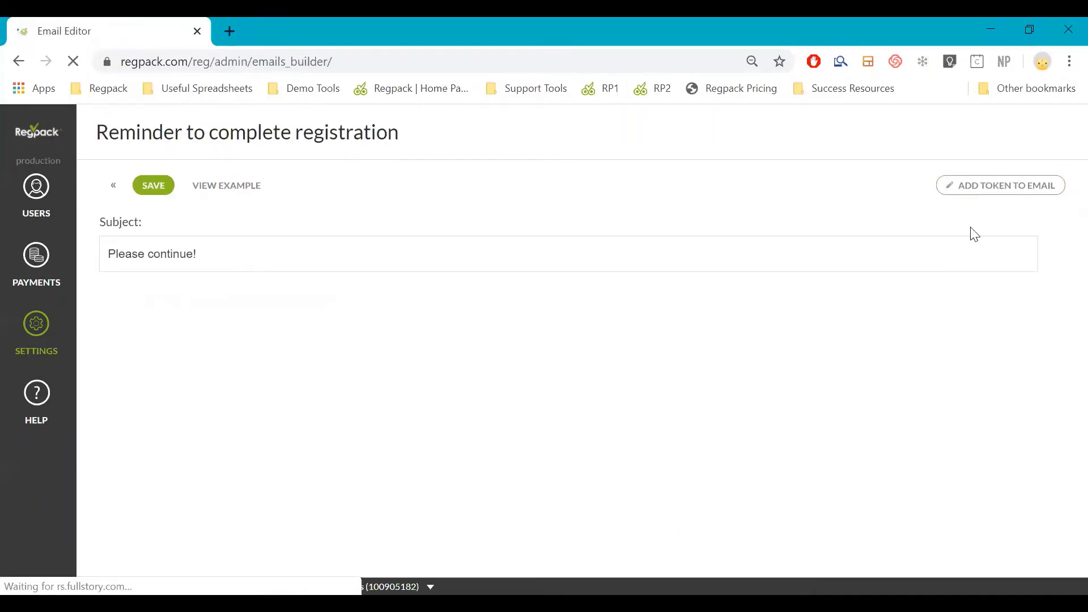
{"action": "left_click", "coordinate": [985, 194]}
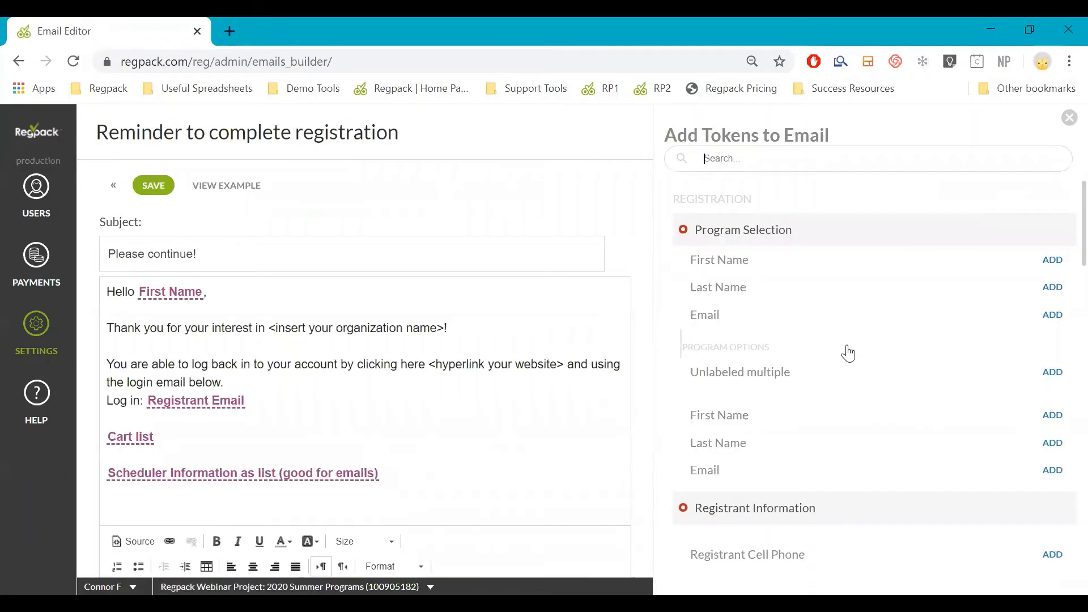
{"action": "scroll", "coordinate": [841, 397], "scroll_direction": "down", "scroll_amount": 4}
{"action": "scroll", "coordinate": [839, 414], "scroll_direction": "down", "scroll_amount": 10}
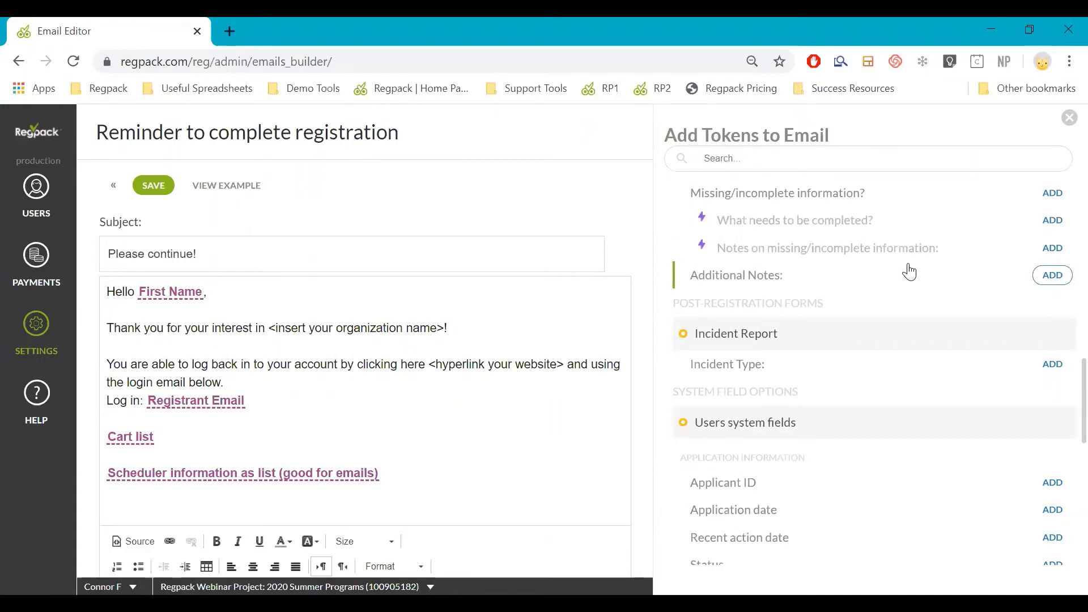
Step: View the third listed user's forms in User Management, check which forms can be added, and cancel without adding any
{"action": "left_click", "coordinate": [36, 187]}
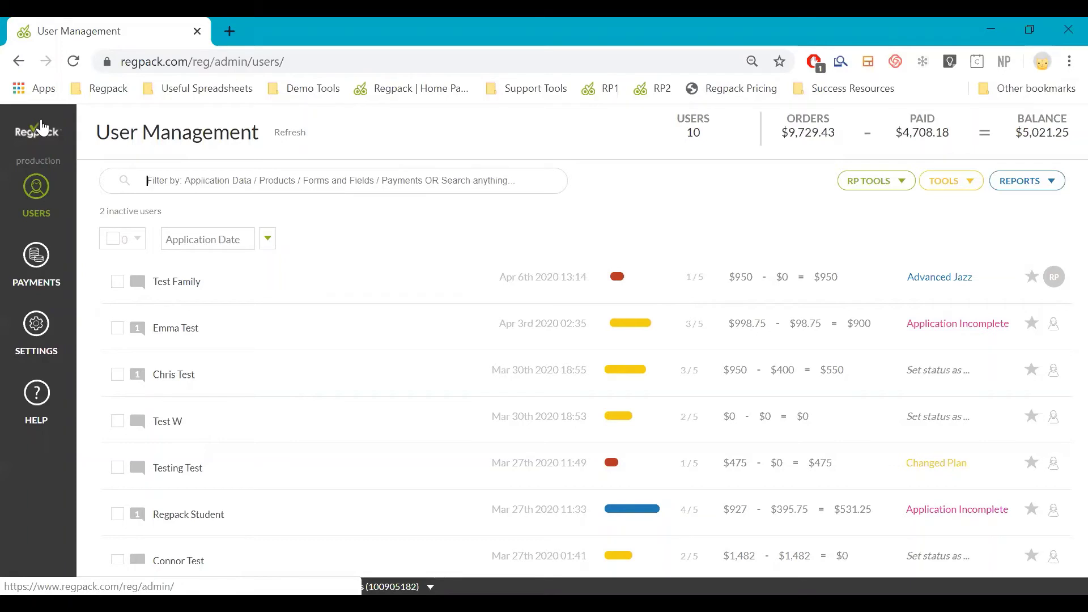
{"action": "left_click", "coordinate": [650, 371]}
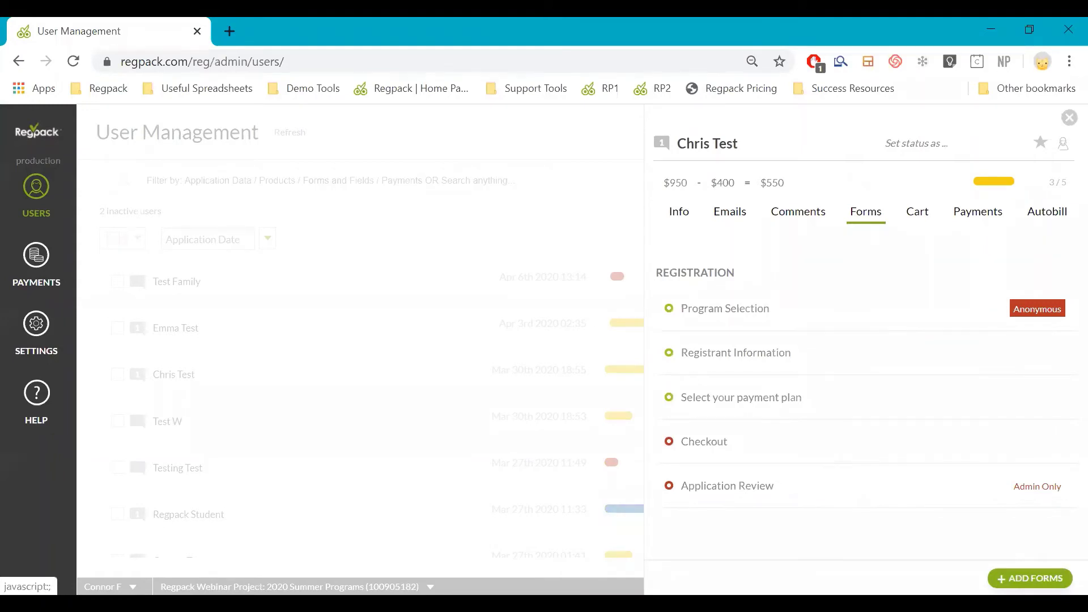
{"action": "left_click", "coordinate": [1029, 578]}
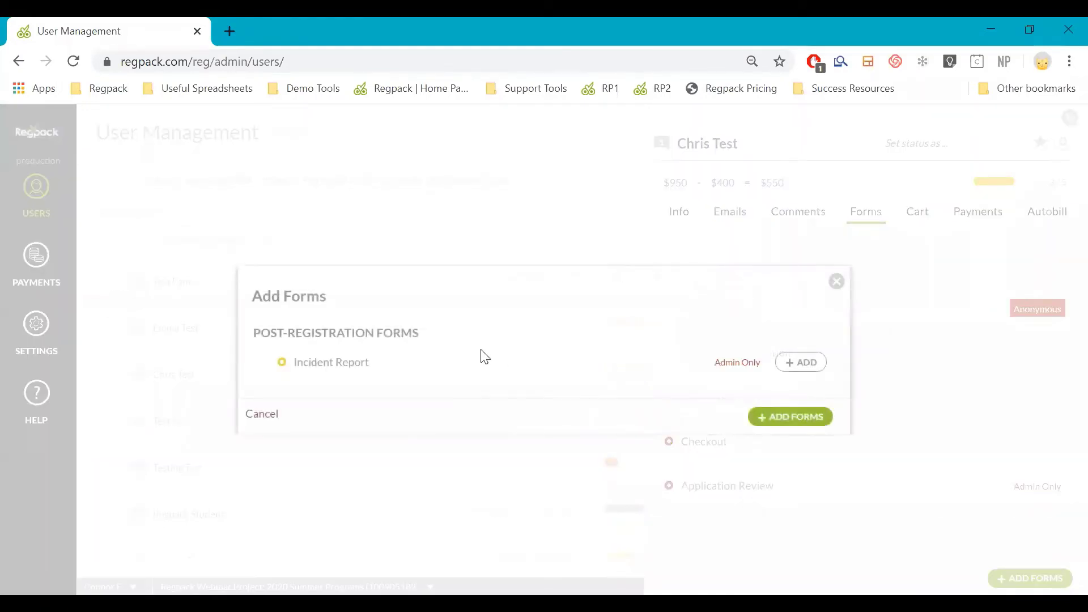
{"action": "left_click", "coordinate": [280, 412]}
{"action": "left_click", "coordinate": [454, 420]}
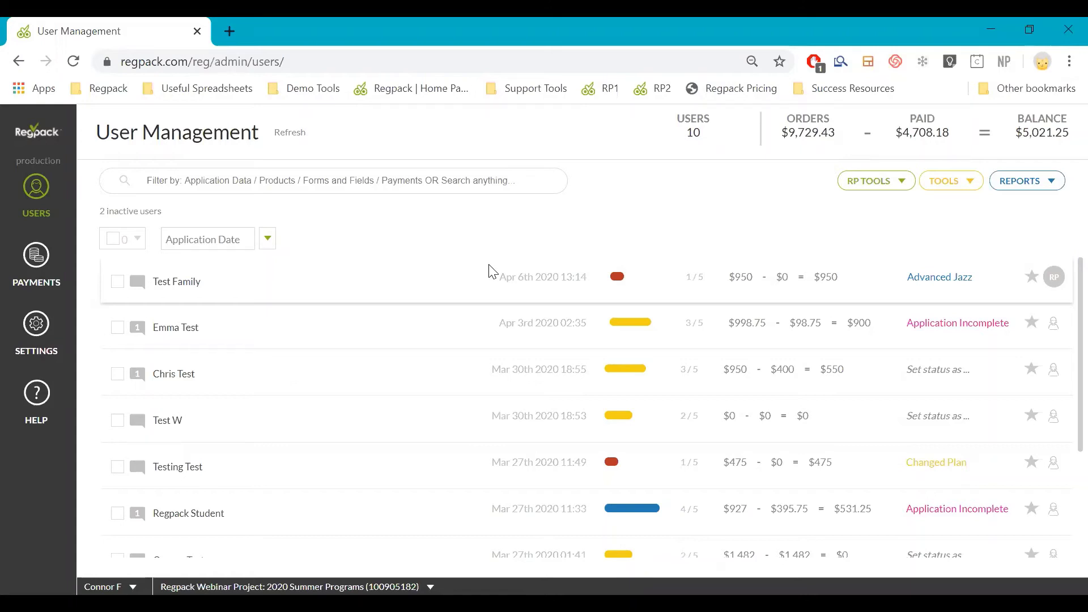
Step: Look at the user list's filter options, then view the third listed user's comments and return to the list
{"action": "left_click", "coordinate": [409, 182]}
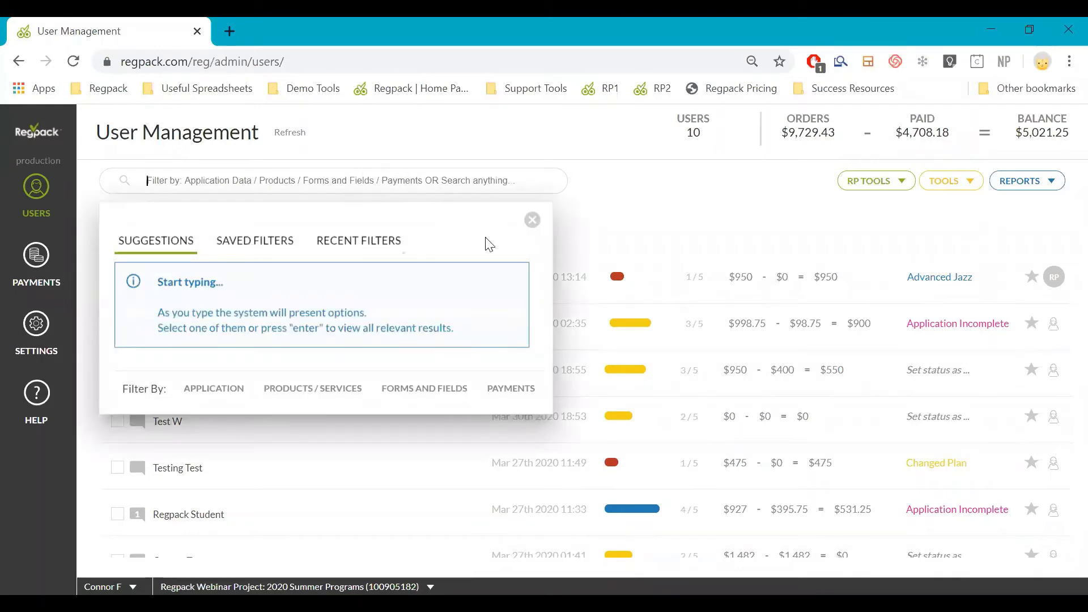
{"action": "left_click", "coordinate": [532, 220]}
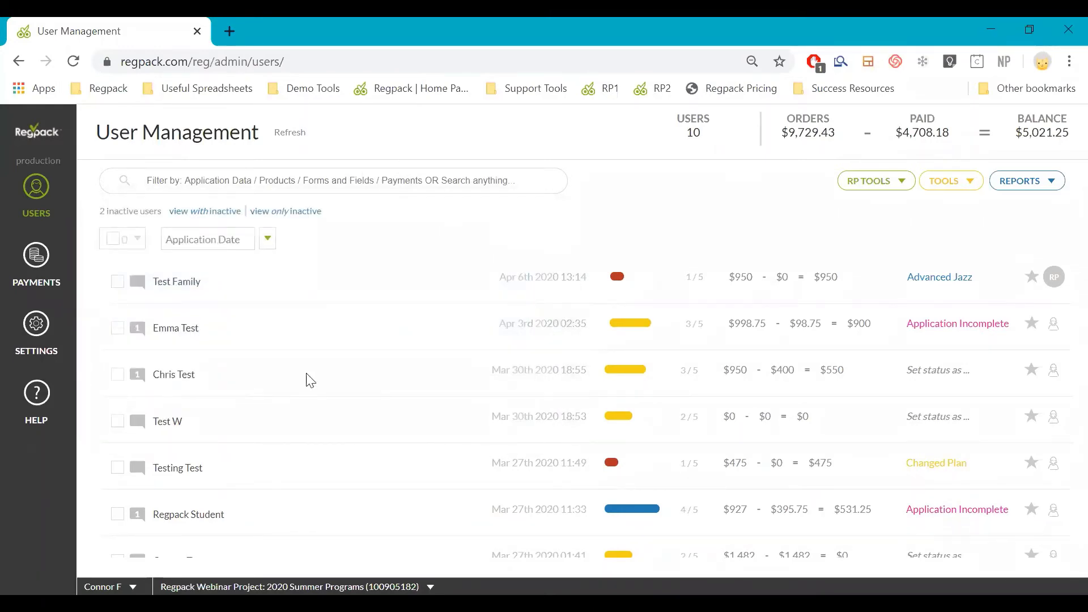
{"action": "left_click", "coordinate": [136, 371]}
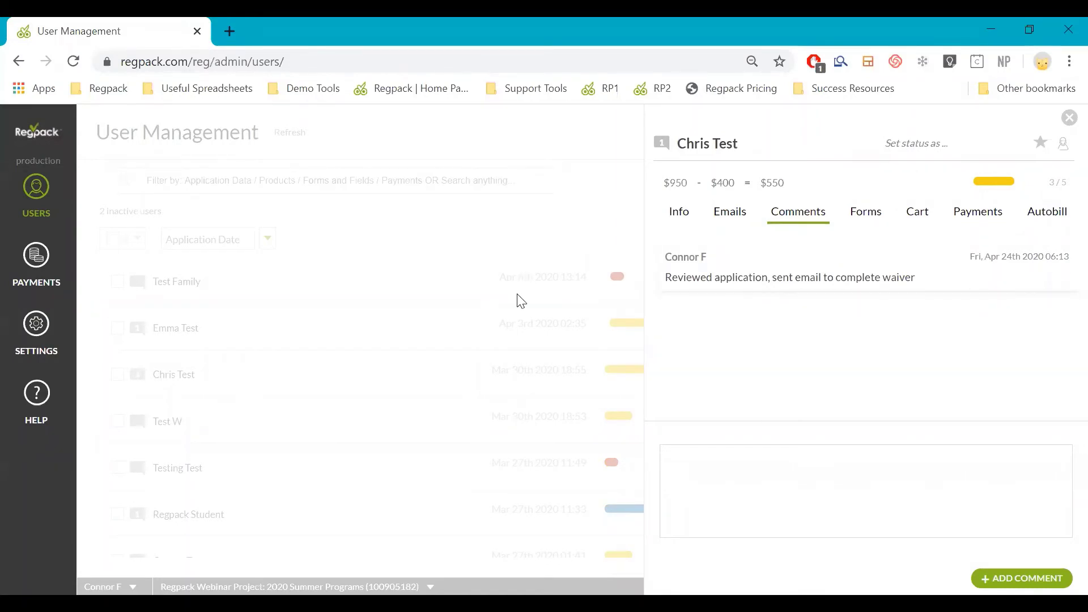
{"action": "left_click", "coordinate": [569, 354]}
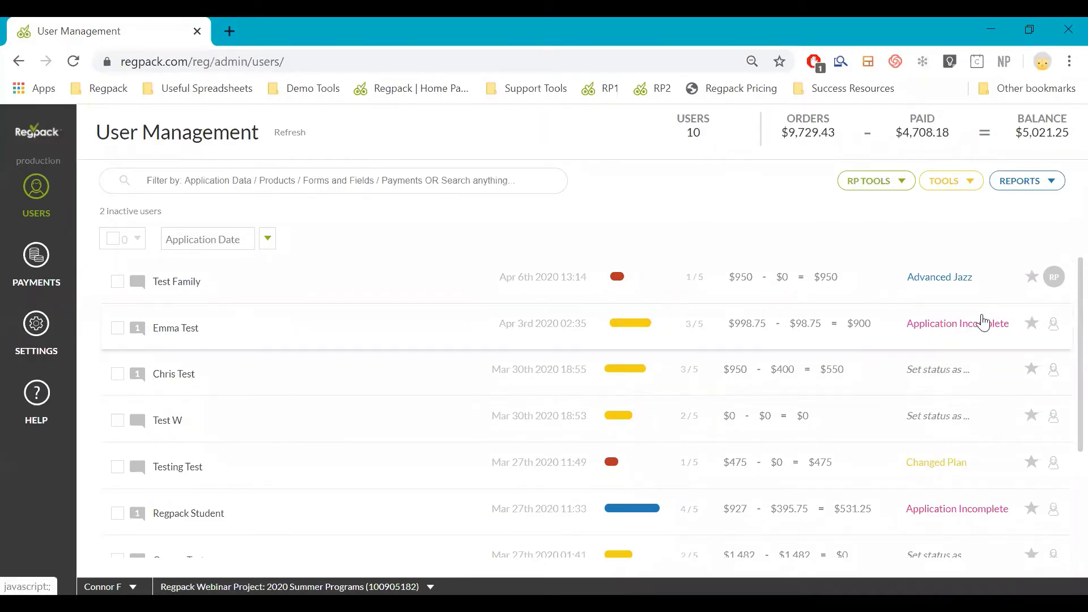
Step: Look over the second listed user's status choices and admin assignment options without changing anything
{"action": "left_click", "coordinate": [975, 322]}
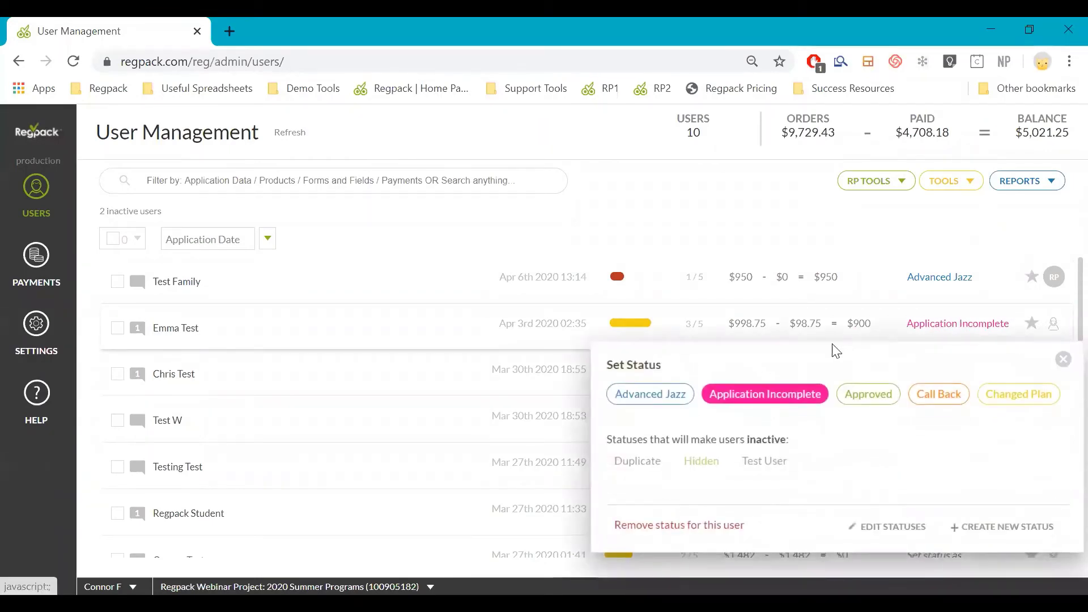
{"action": "left_click", "coordinate": [1063, 359]}
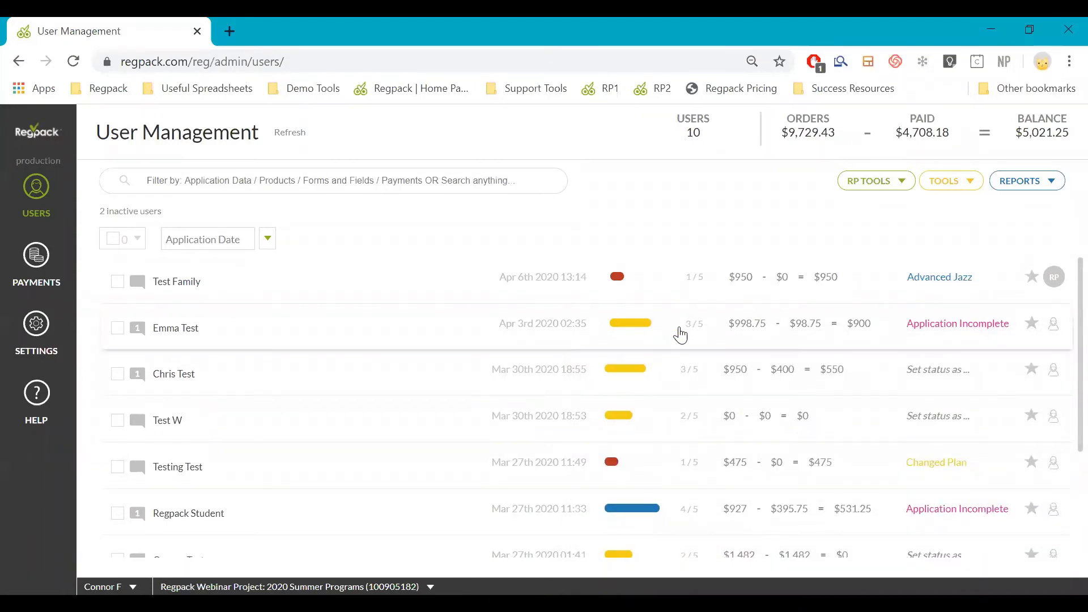
{"action": "left_click", "coordinate": [1054, 326]}
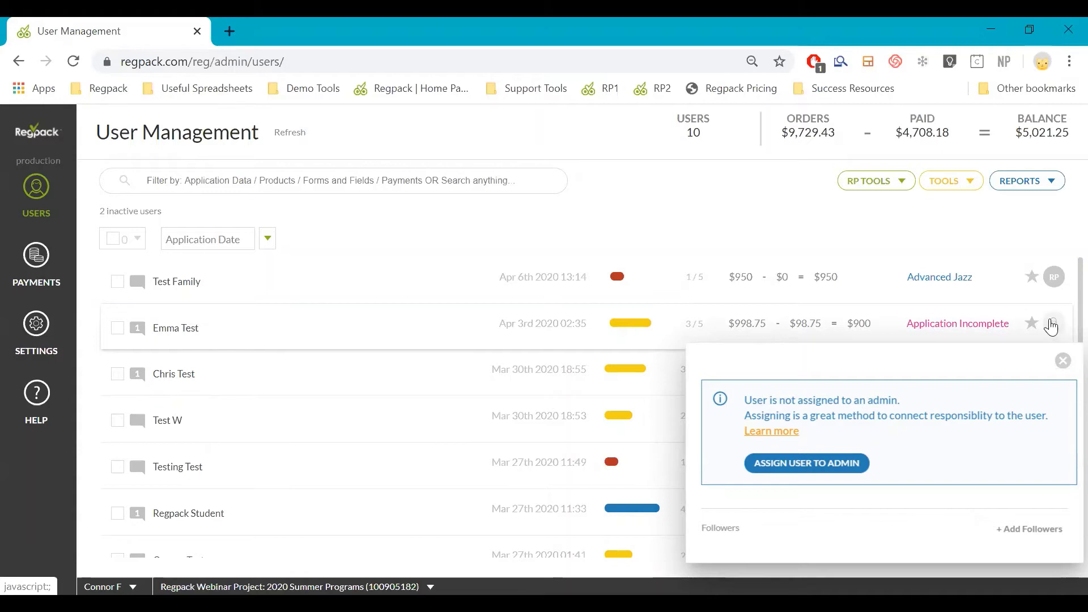
{"action": "left_click", "coordinate": [828, 472]}
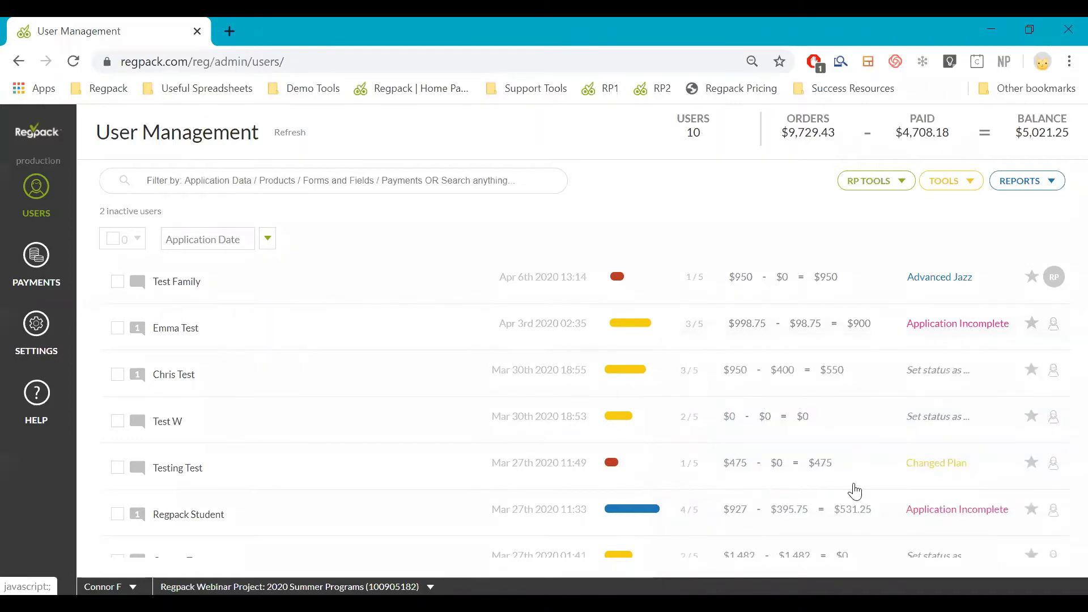
{"action": "key", "text": "Escape"}
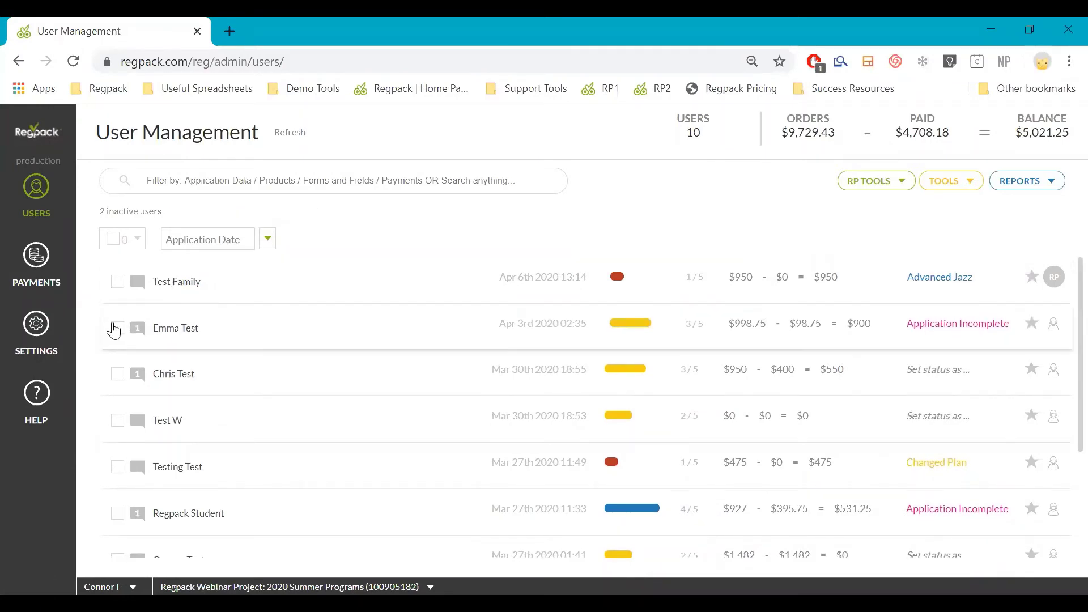
Step: Select the third listed user and run the Basic Information report for that user only
{"action": "left_click", "coordinate": [118, 376]}
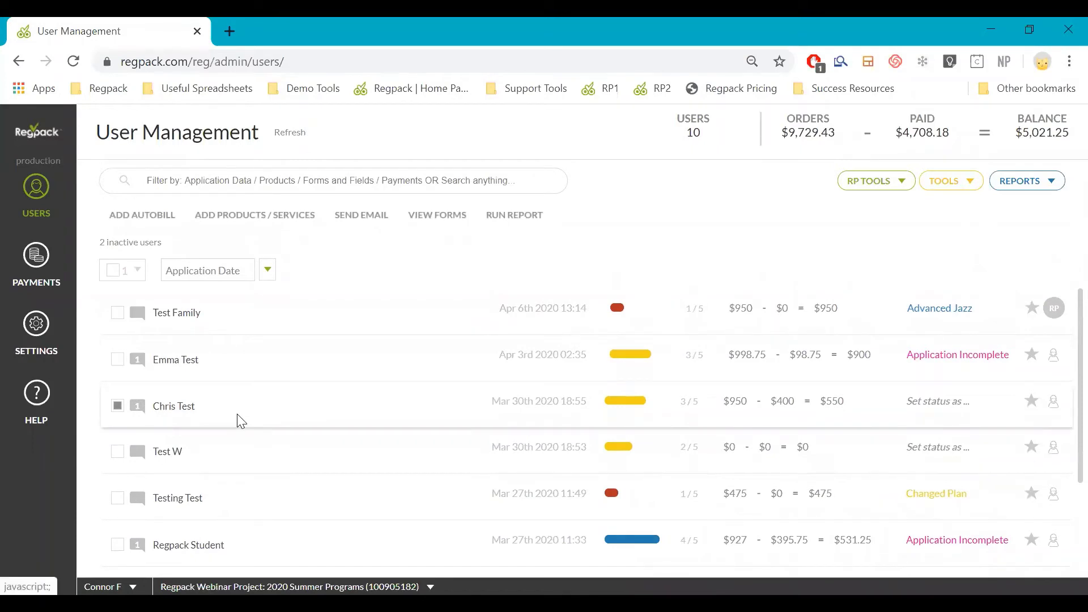
{"action": "left_click", "coordinate": [1008, 187]}
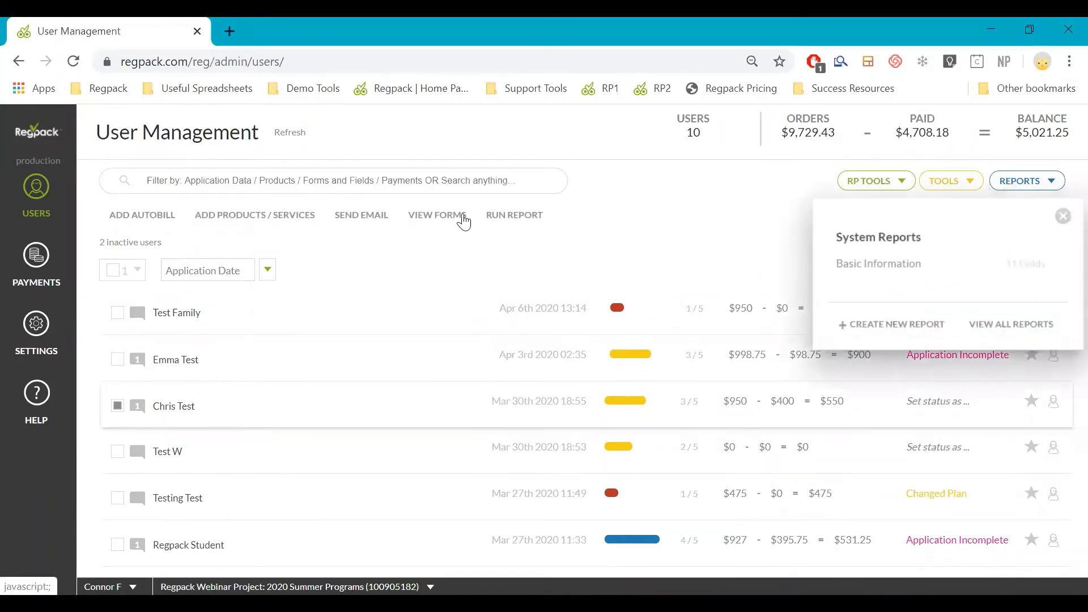
{"action": "left_click", "coordinate": [510, 218]}
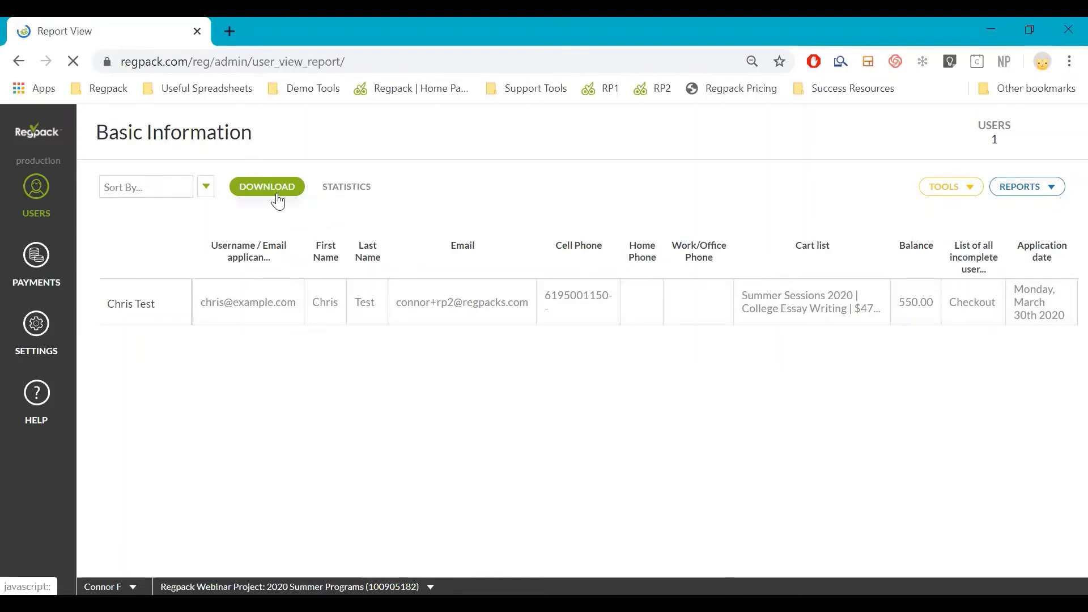
Step: Check the download format choices for the Basic Information report without exporting it, then return to the user list
{"action": "left_click", "coordinate": [294, 201]}
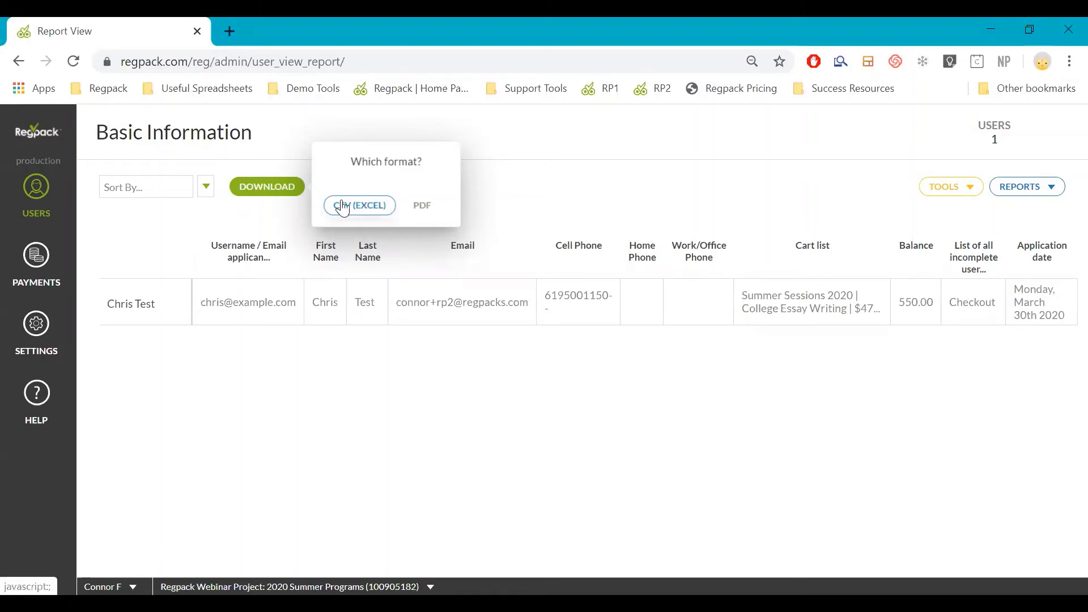
{"action": "left_click", "coordinate": [250, 238]}
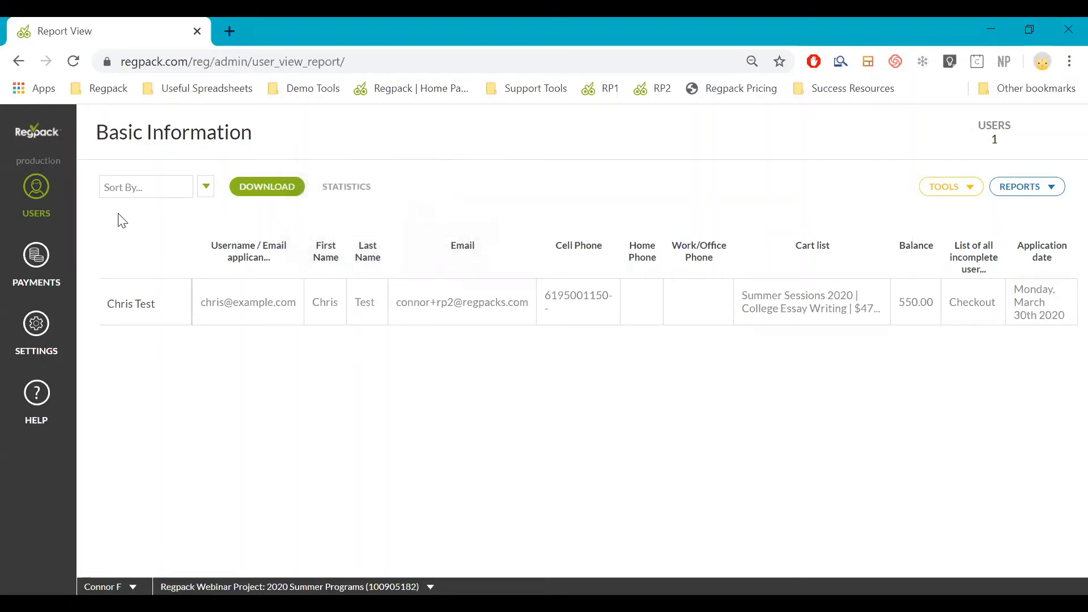
{"action": "left_click", "coordinate": [37, 194]}
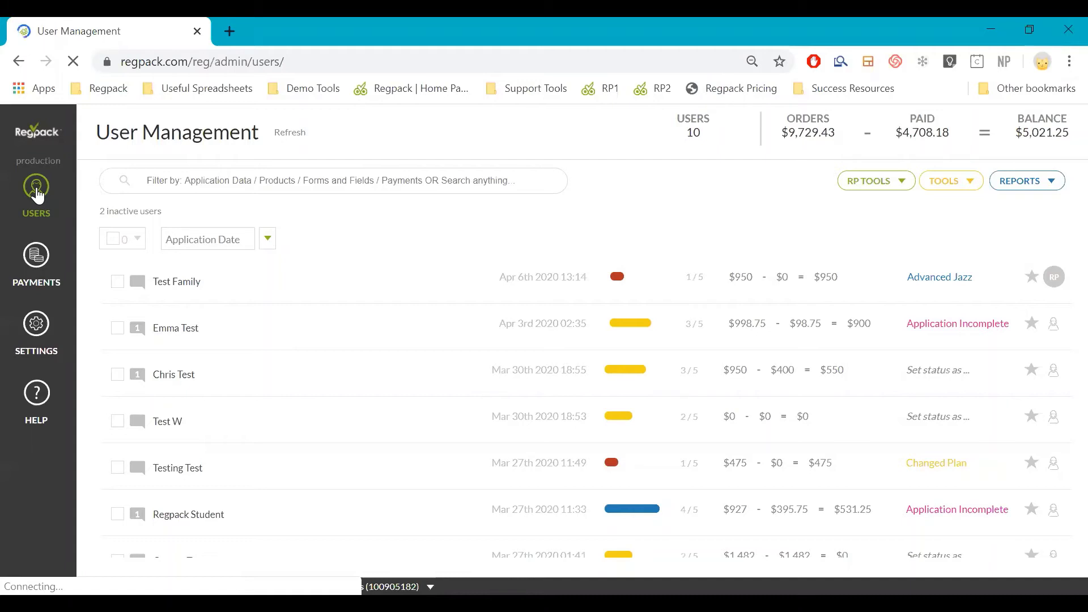
Step: Open the Create Project Wizard from the project's settings
{"action": "left_click", "coordinate": [36, 392]}
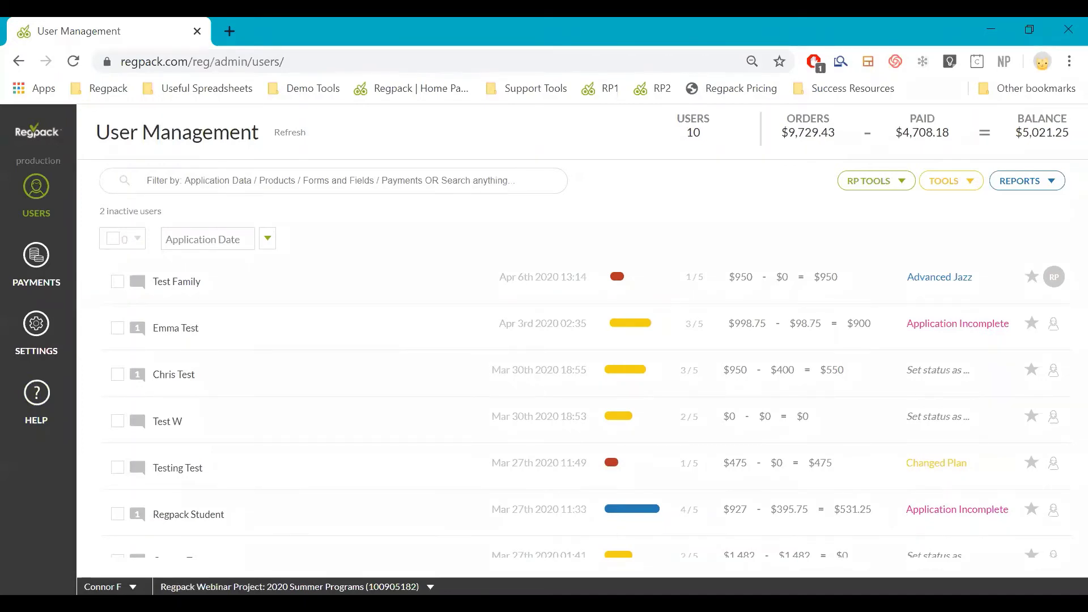
{"action": "left_click", "coordinate": [31, 334]}
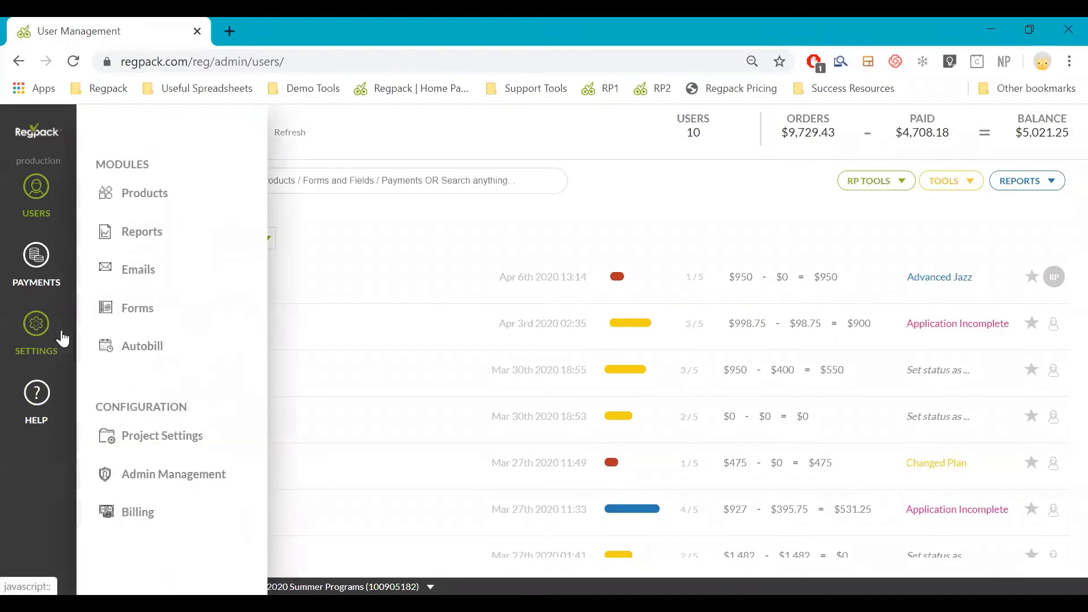
{"action": "left_click", "coordinate": [169, 451]}
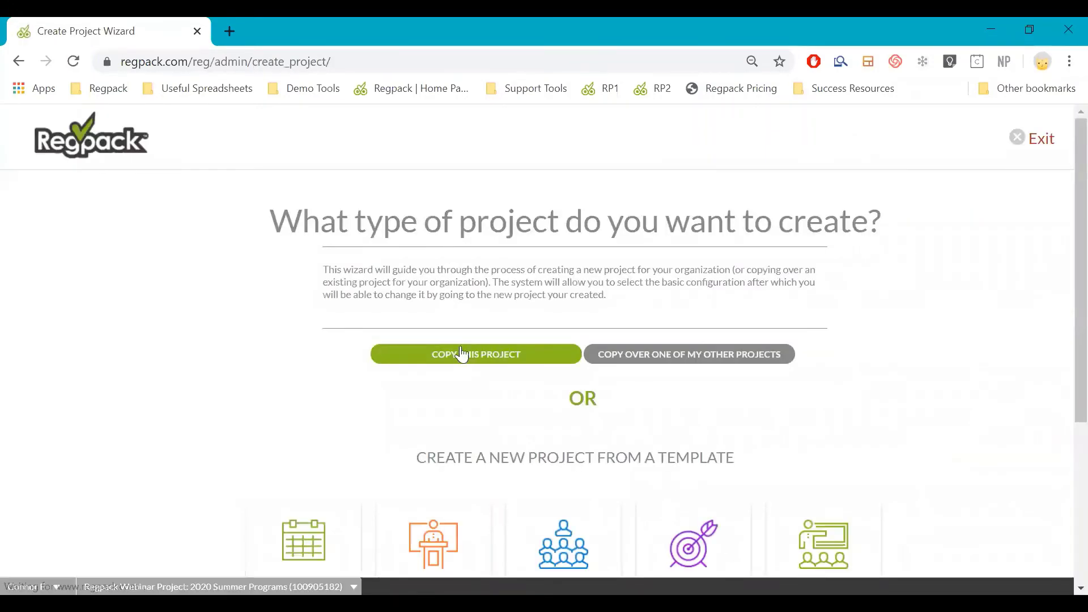
Step: Choose to copy this project, review the project details and components that can be copied, and start the wizard over
{"action": "left_click", "coordinate": [514, 352]}
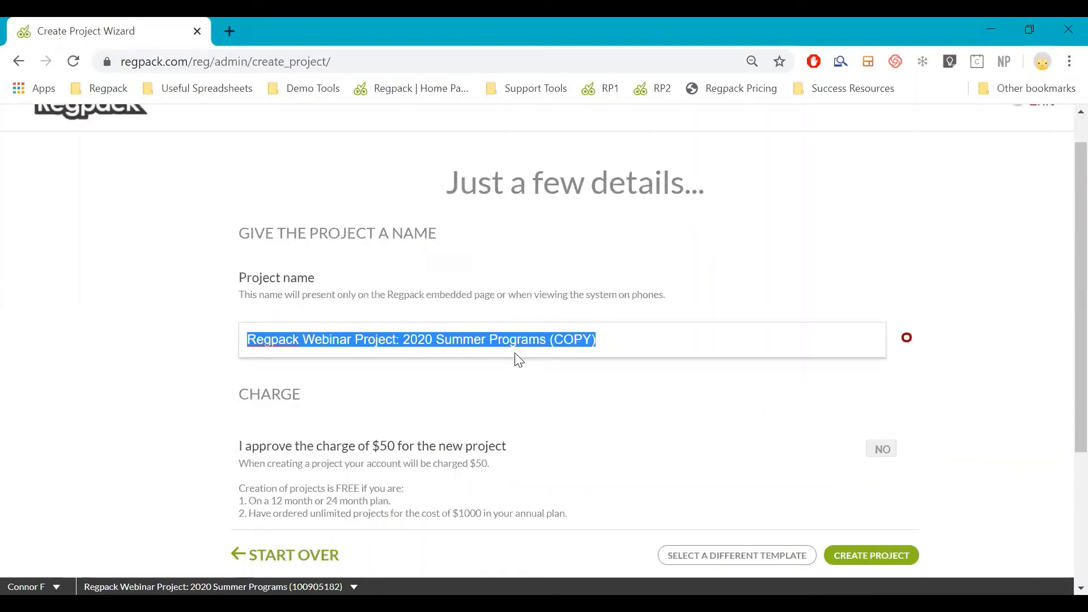
{"action": "scroll", "coordinate": [383, 484], "scroll_direction": "down", "scroll_amount": 4}
{"action": "left_click", "coordinate": [412, 461]}
{"action": "scroll", "coordinate": [369, 437], "scroll_direction": "down", "scroll_amount": 10}
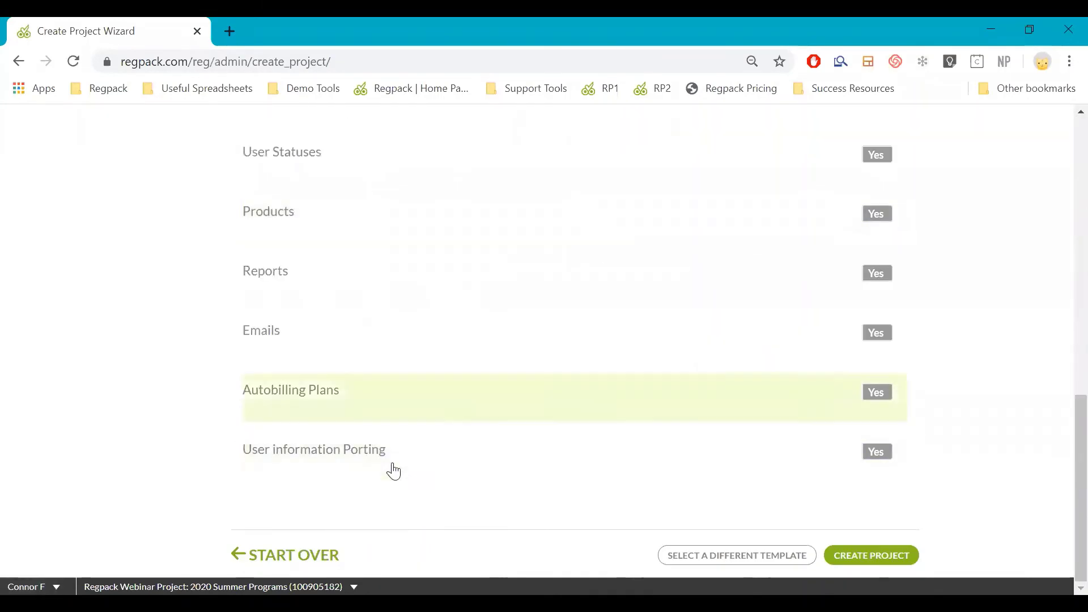
{"action": "left_click", "coordinate": [331, 561]}
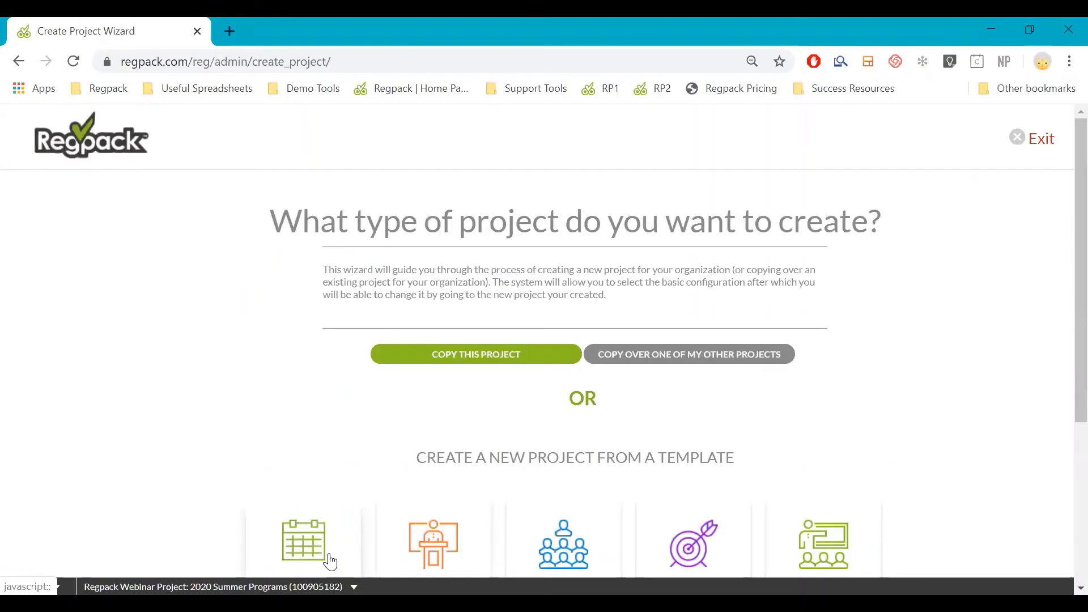
Step: Exit the Create Project Wizard without creating a project, and review the project's products, discounts and credits
{"action": "left_click", "coordinate": [1048, 141]}
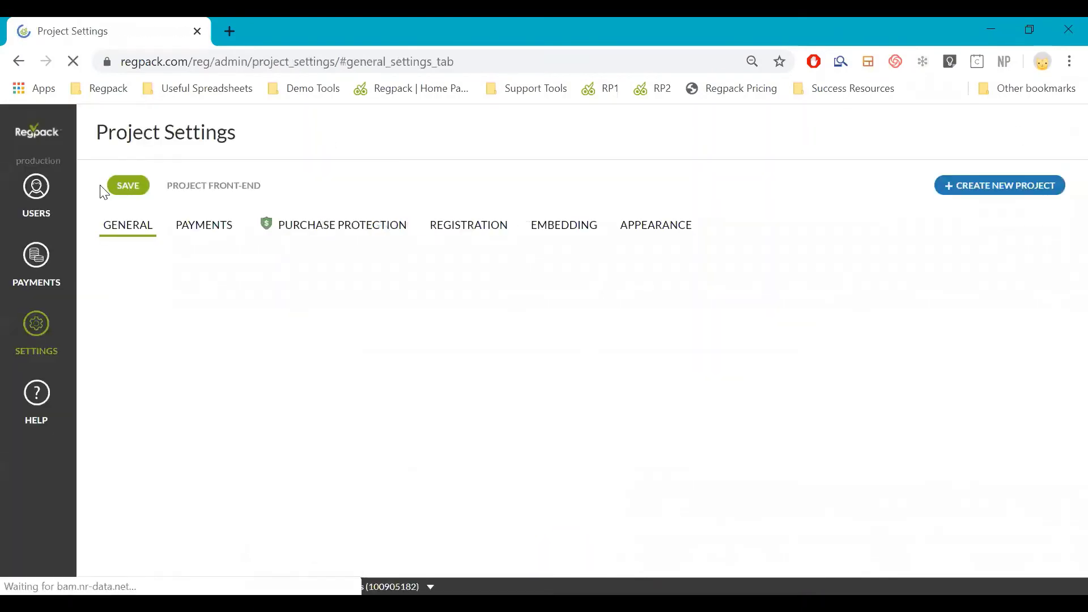
{"action": "left_click", "coordinate": [45, 214]}
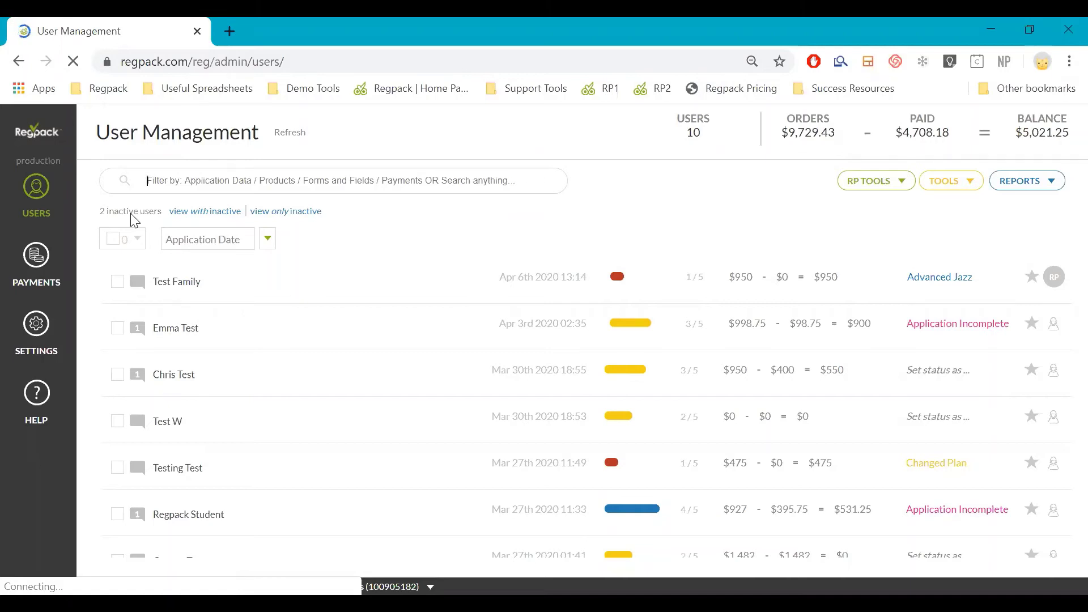
{"action": "left_click", "coordinate": [19, 354]}
{"action": "left_click", "coordinate": [174, 176]}
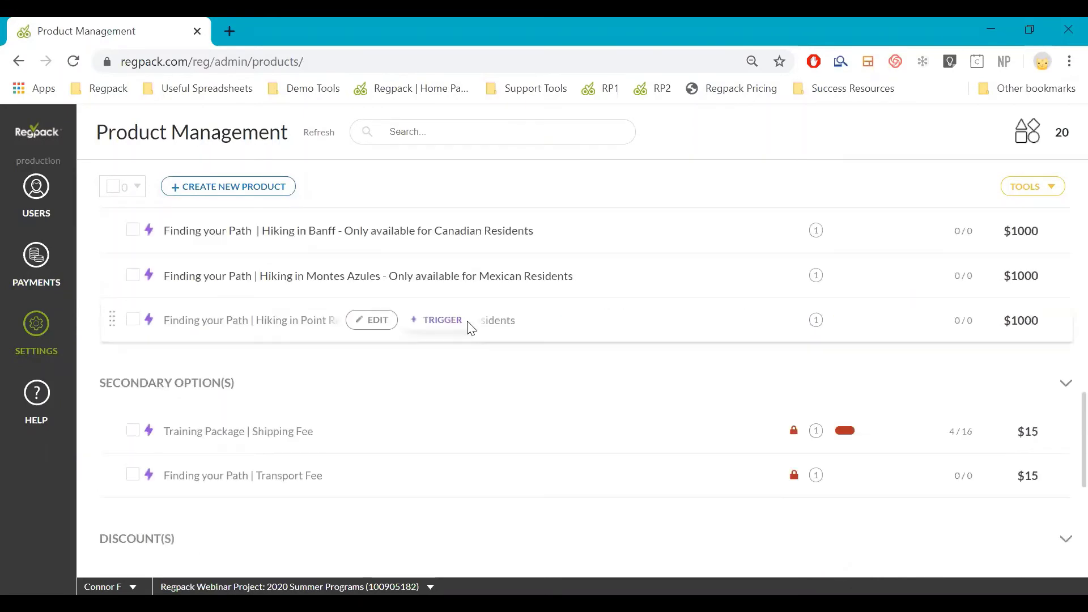
{"action": "scroll", "coordinate": [468, 328], "scroll_direction": "down", "scroll_amount": 4}
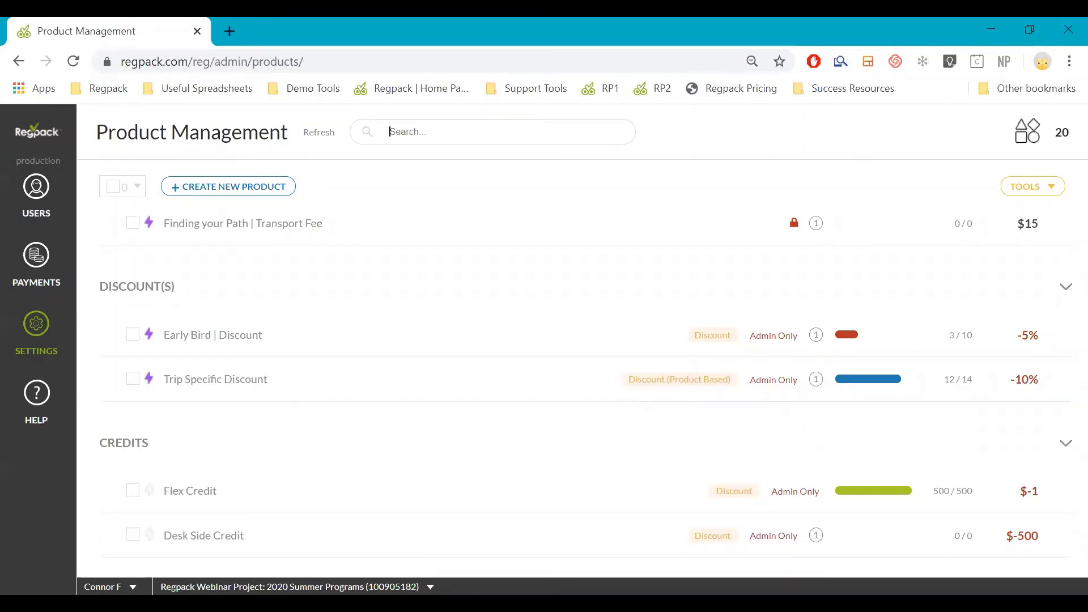
Step: Open the second listed payment in the project's payment records and check its refund option without issuing a refund
{"action": "left_click", "coordinate": [20, 185]}
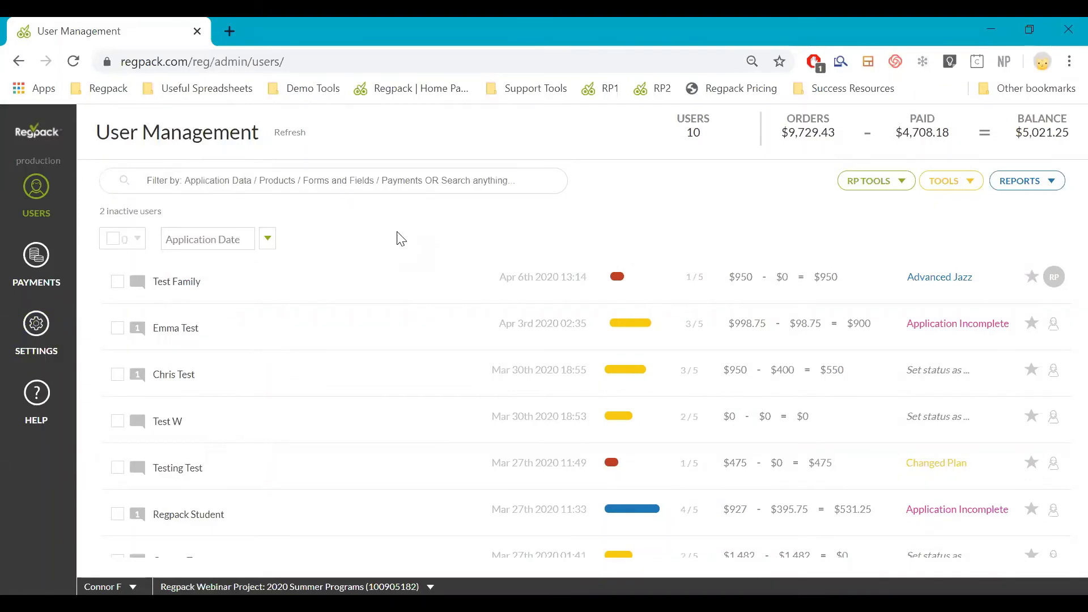
{"action": "left_click", "coordinate": [795, 373]}
{"action": "left_click", "coordinate": [59, 274]}
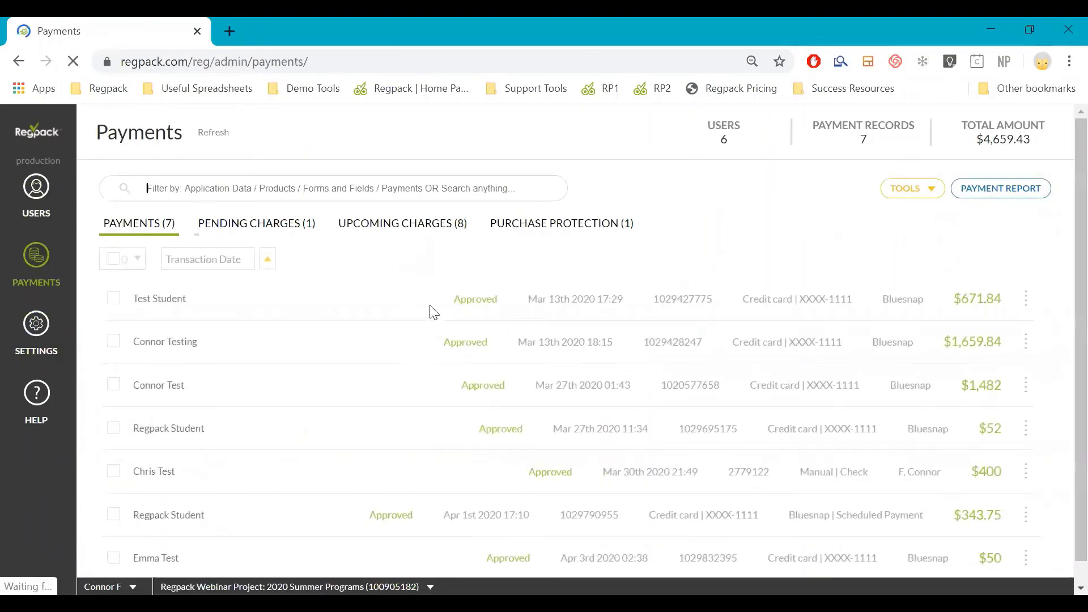
{"action": "left_click", "coordinate": [214, 352]}
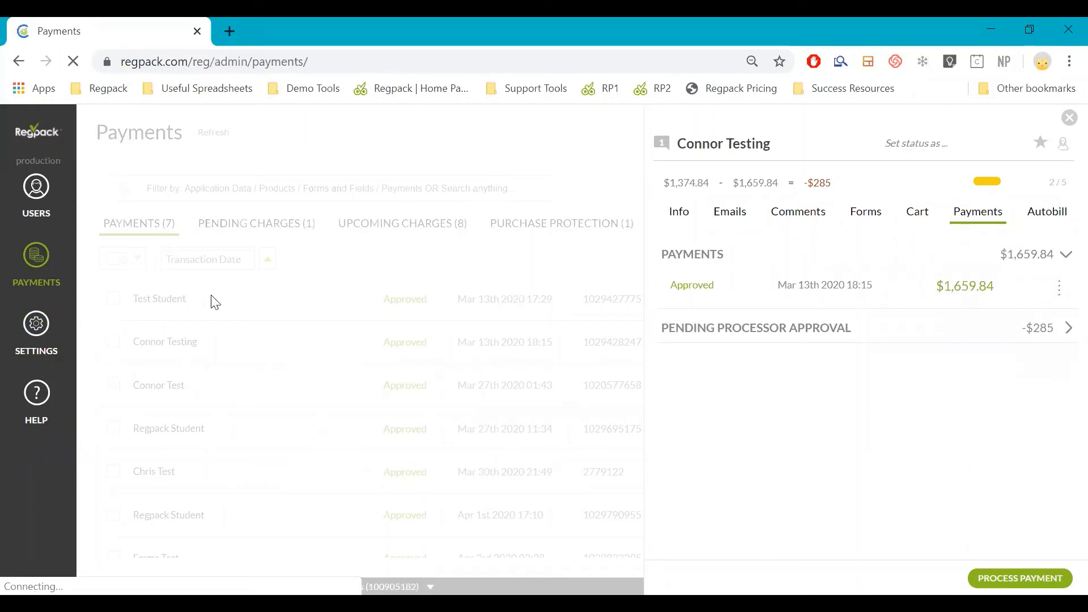
{"action": "mouse_move", "coordinate": [870, 280]}
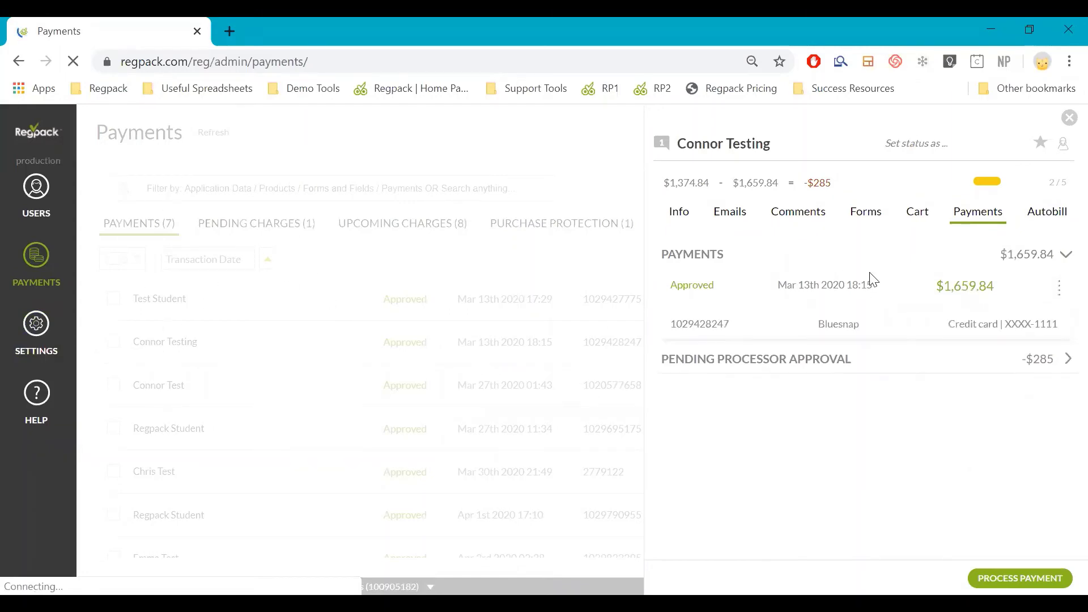
{"action": "left_click", "coordinate": [1059, 288]}
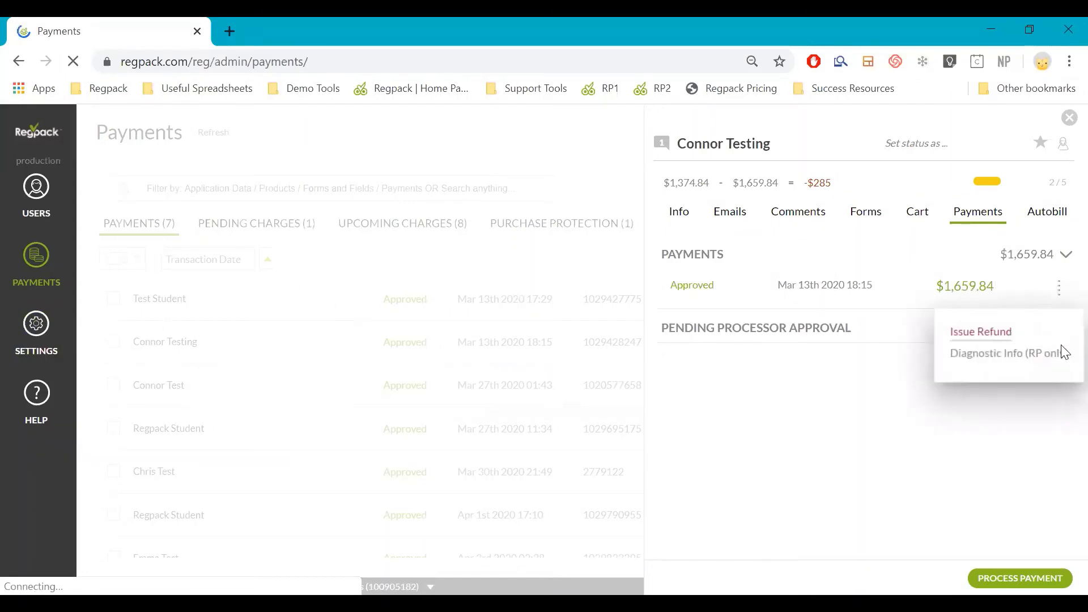
{"action": "left_click", "coordinate": [577, 435]}
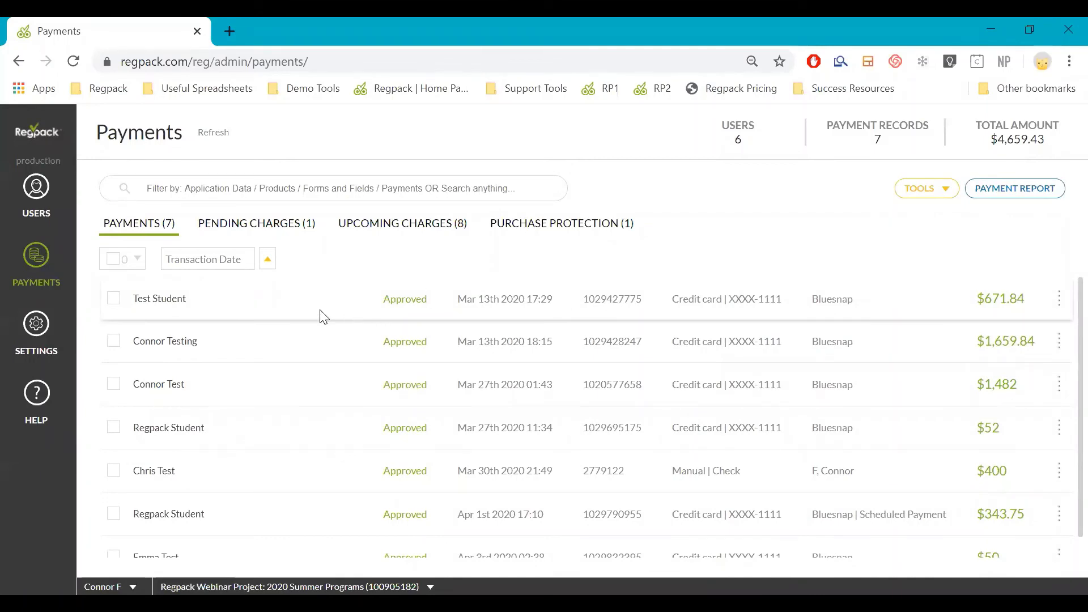
Step: Start a payment report for all payments, review the fields it can include, and return to the user list without running it
{"action": "left_click", "coordinate": [22, 195]}
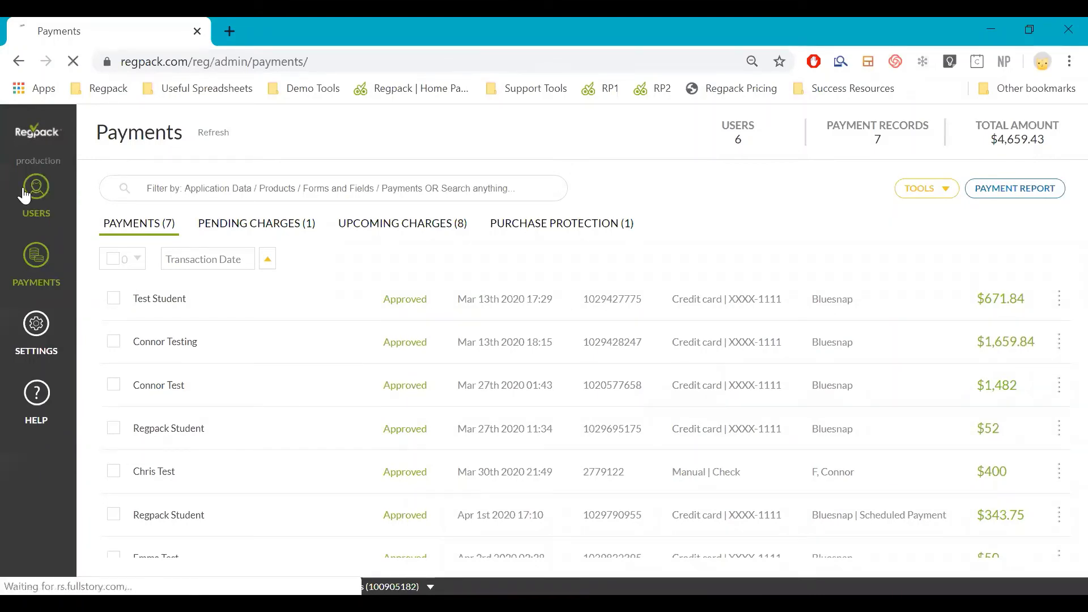
{"action": "left_click", "coordinate": [48, 261]}
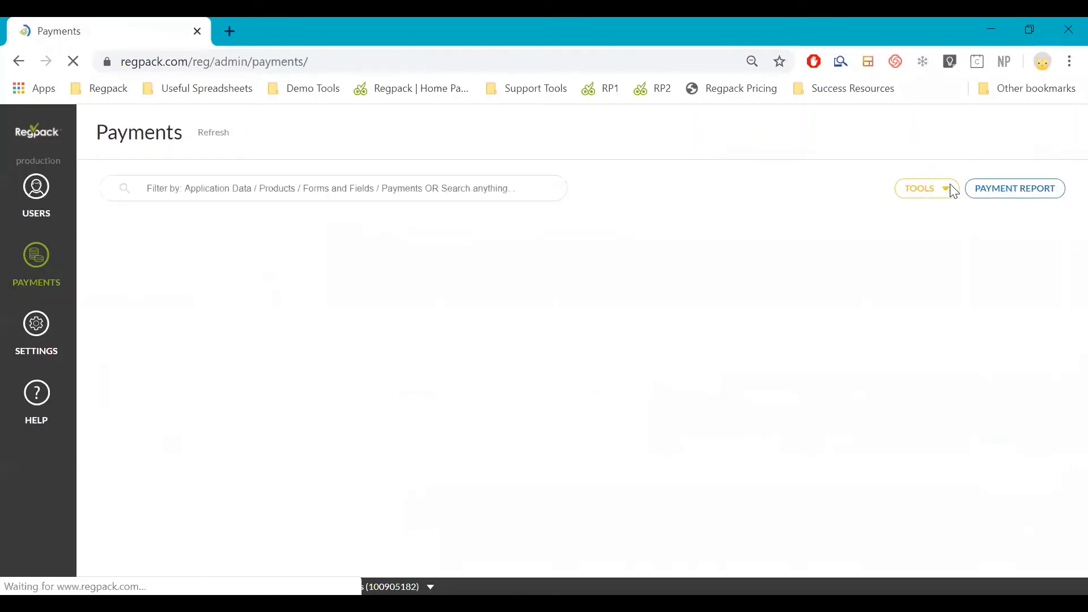
{"action": "left_click", "coordinate": [991, 192]}
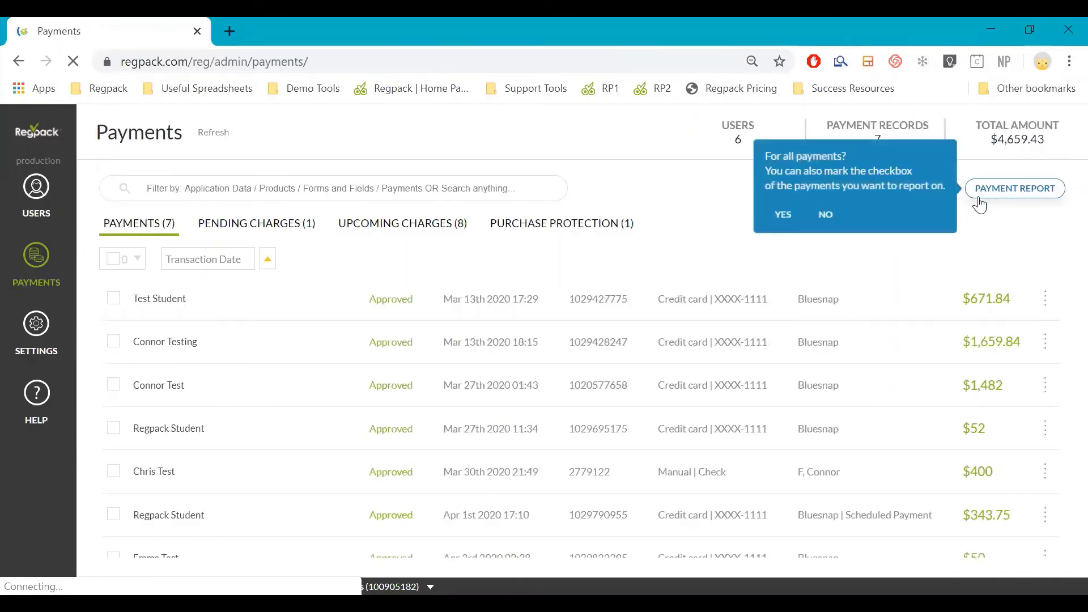
{"action": "left_click", "coordinate": [784, 220]}
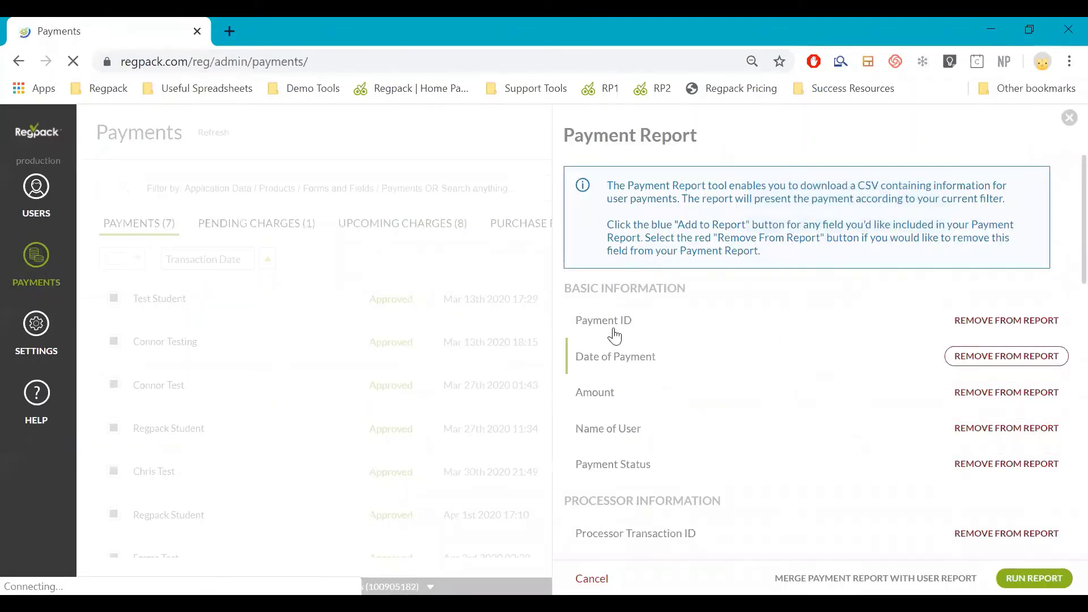
{"action": "scroll", "coordinate": [880, 442], "scroll_direction": "down", "scroll_amount": 4}
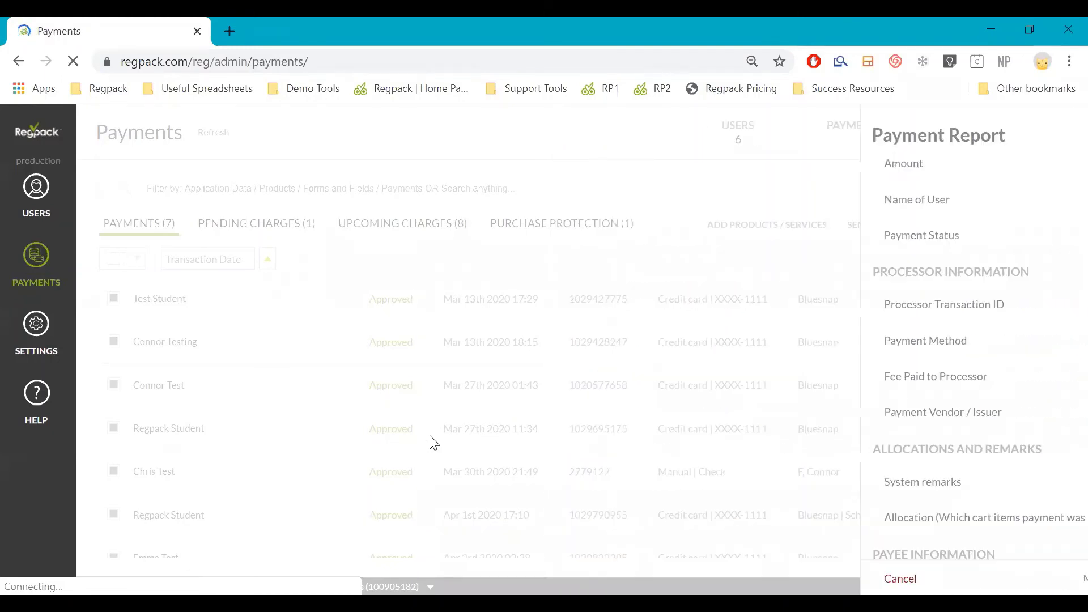
{"action": "left_click", "coordinate": [31, 216]}
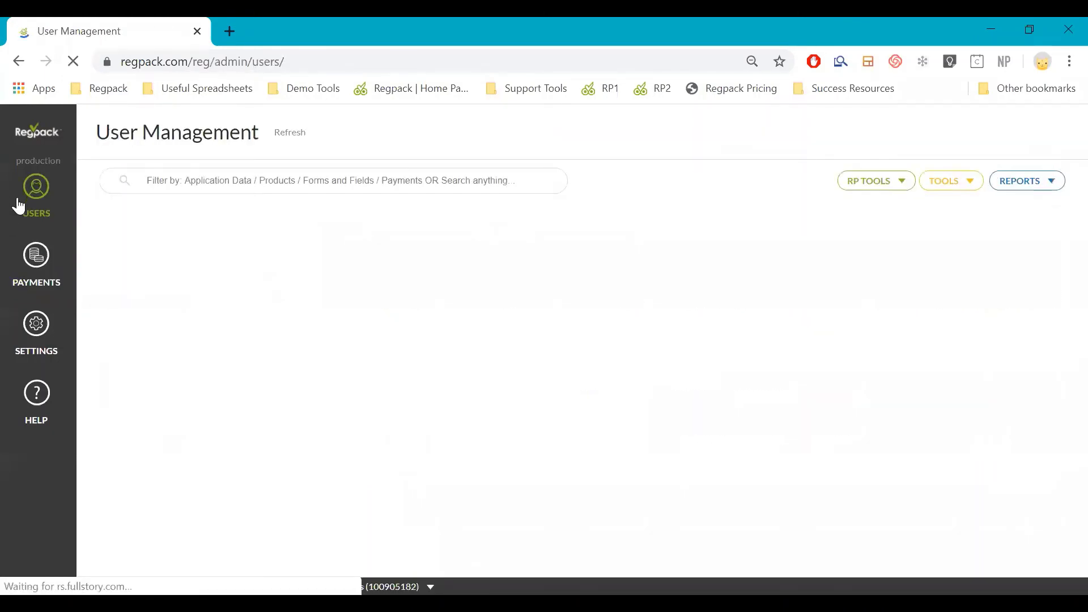
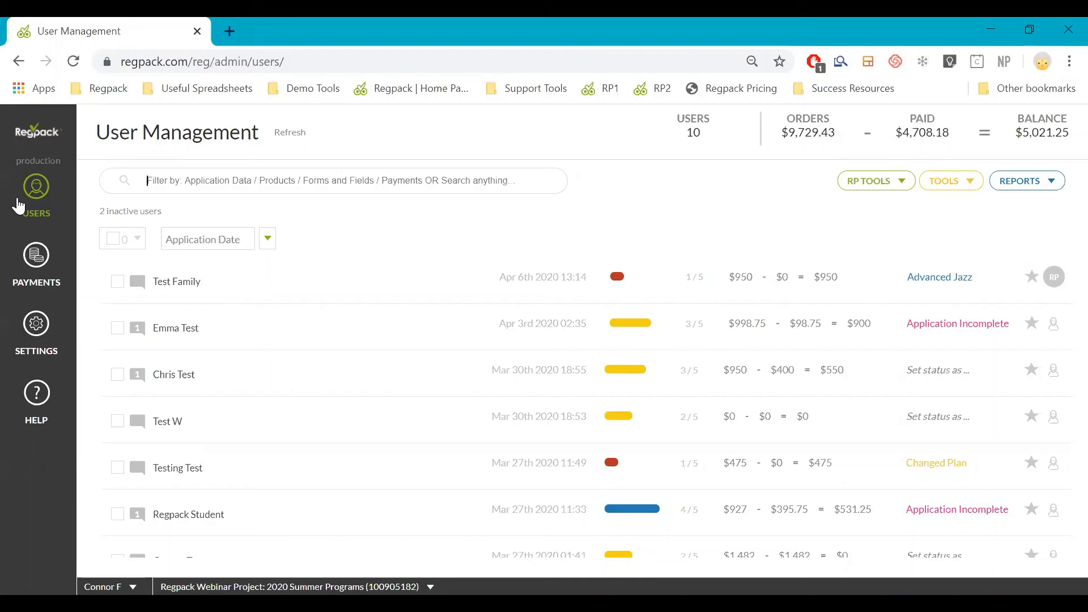
Step: Open the project's form list and examine the Program Selection form's entry in the Registration category
{"action": "left_click", "coordinate": [45, 354]}
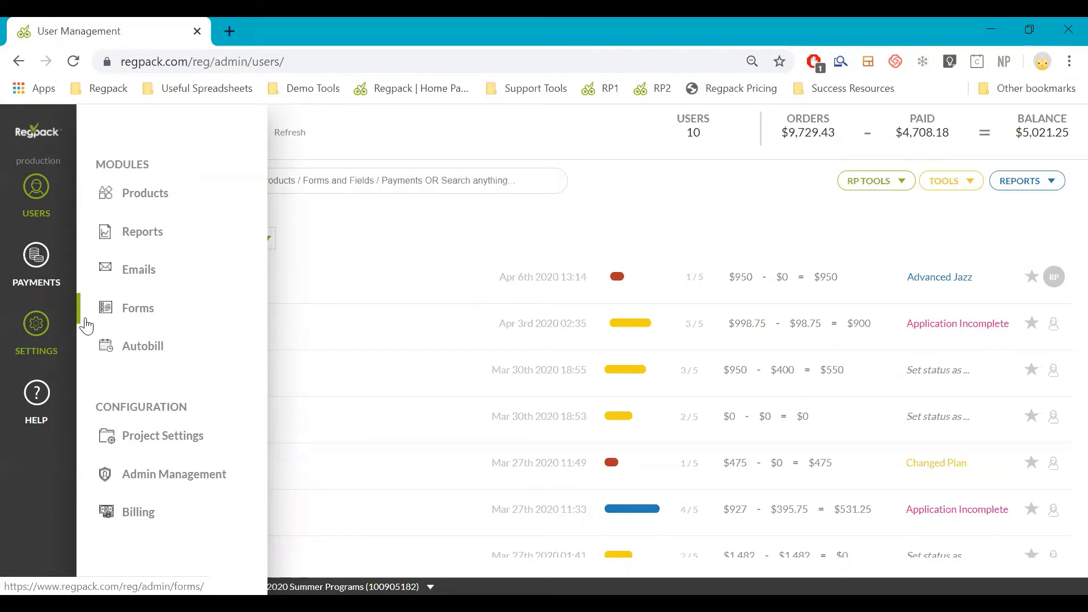
{"action": "left_click", "coordinate": [154, 308]}
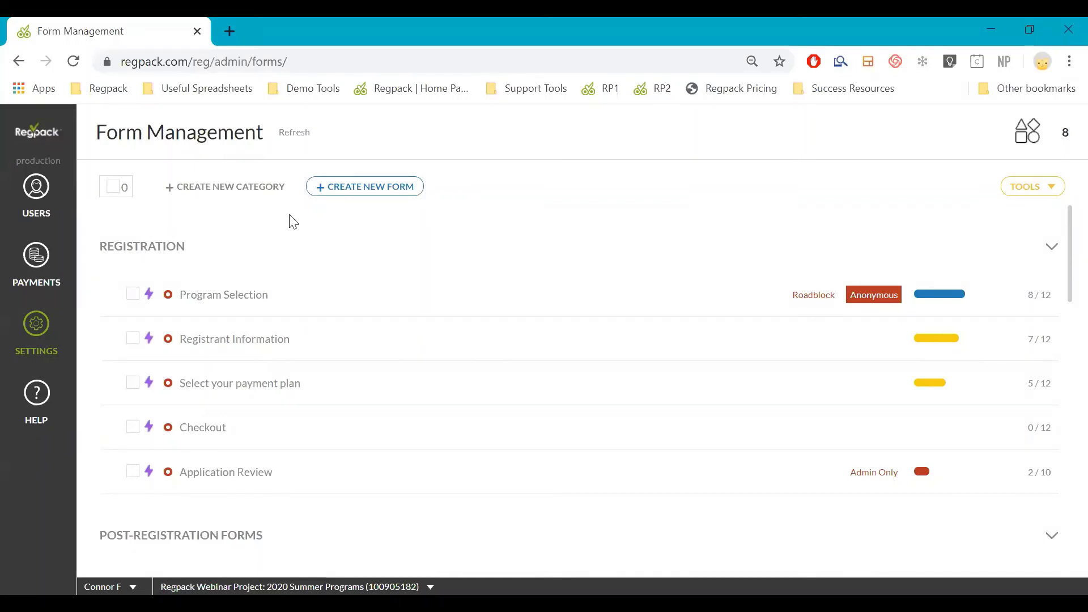
{"action": "left_click", "coordinate": [61, 324]}
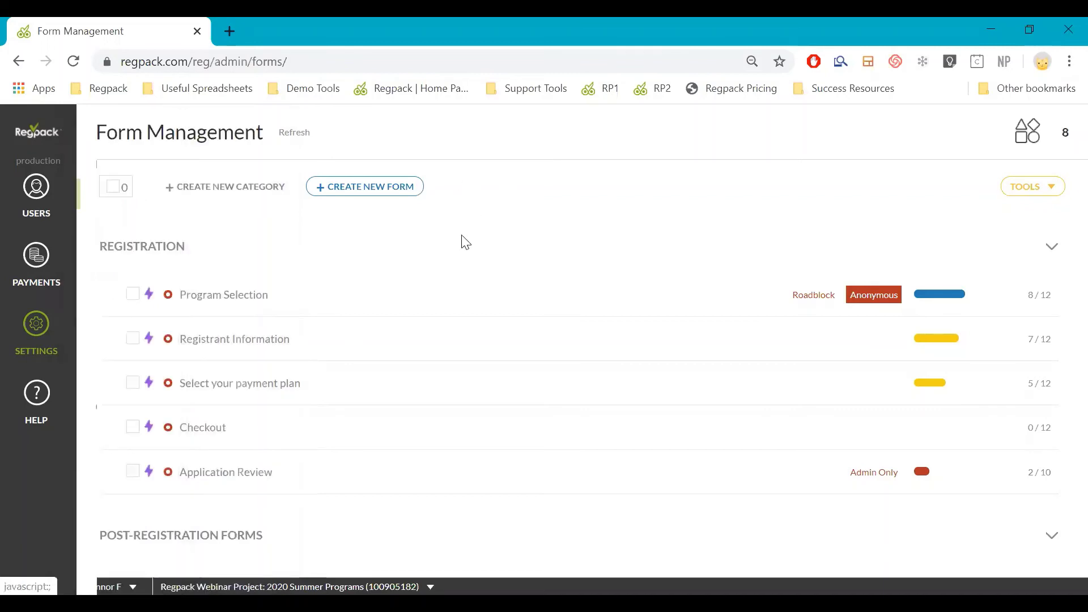
{"action": "mouse_move", "coordinate": [429, 279]}
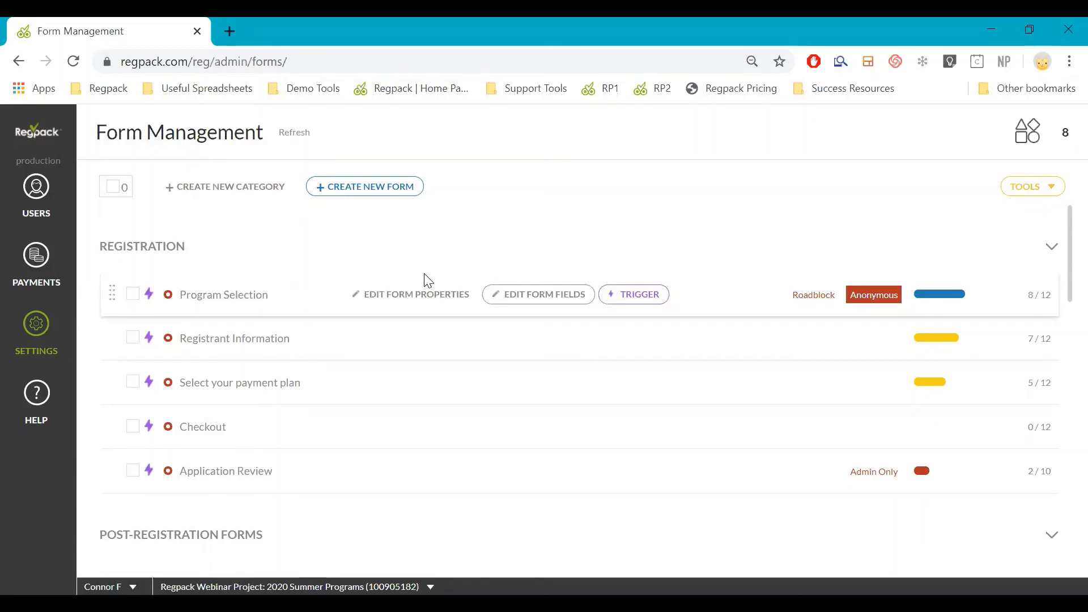
{"action": "mouse_move", "coordinate": [454, 301]}
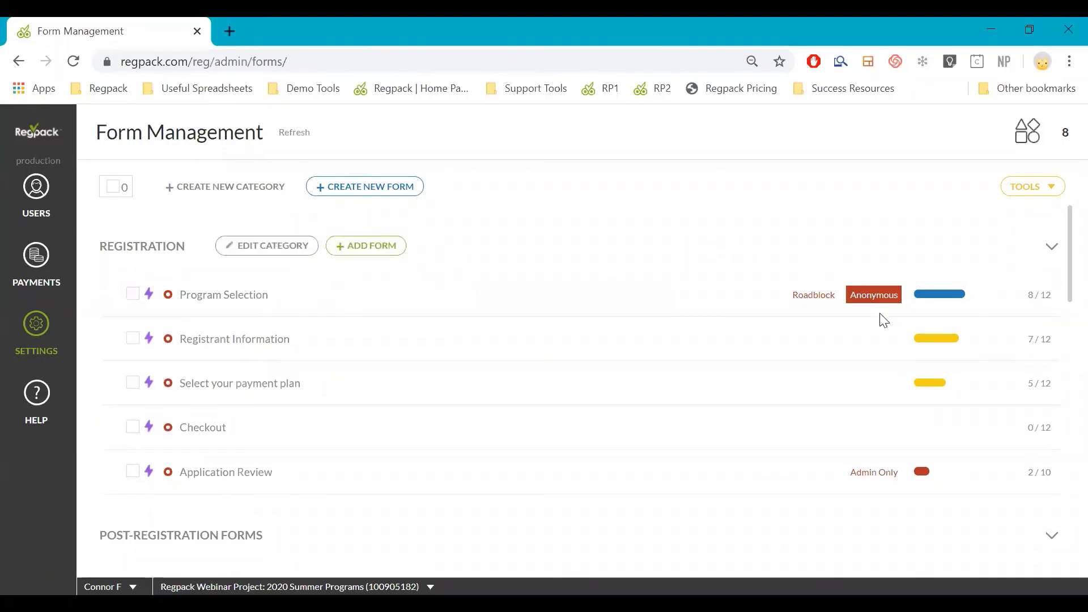
{"action": "mouse_move", "coordinate": [855, 294]}
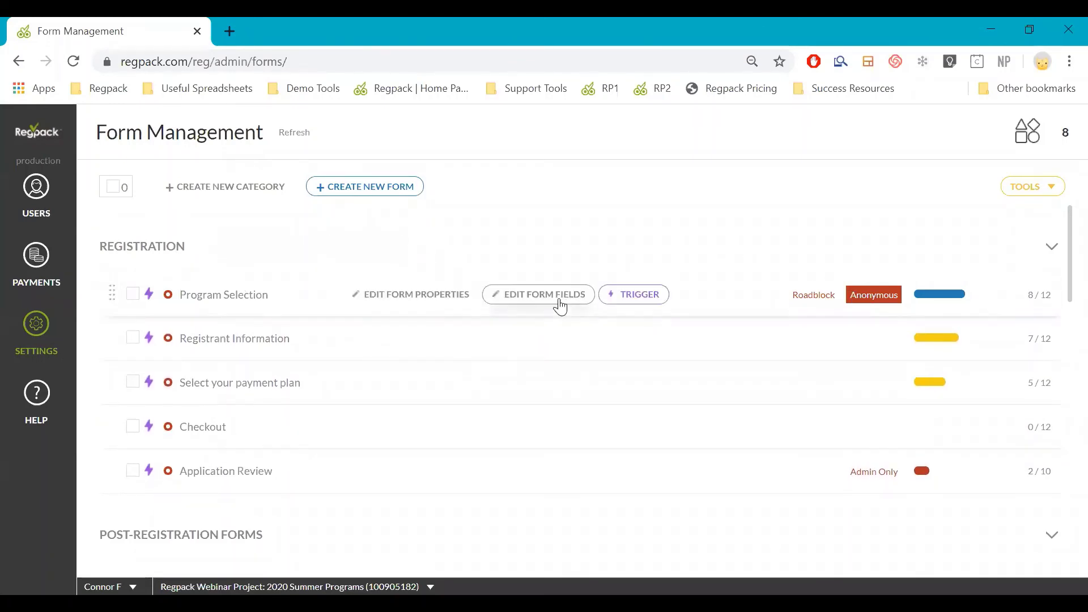
Step: Review the Program Selection form's properties, including the Roadblock and Anonymous settings, and close them without changes
{"action": "left_click", "coordinate": [431, 302]}
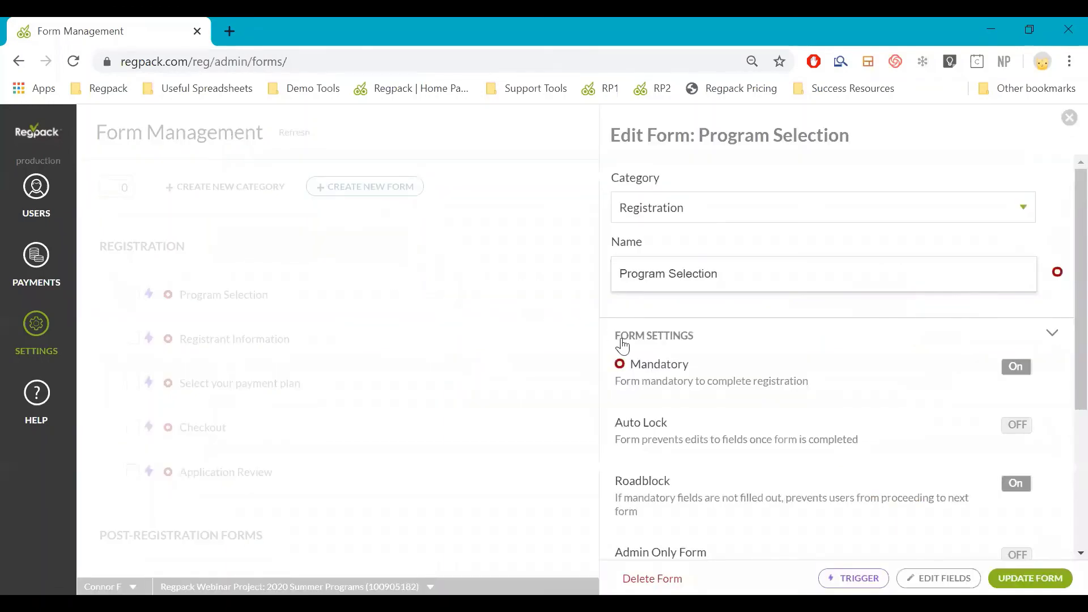
{"action": "scroll", "coordinate": [742, 380], "scroll_direction": "down", "scroll_amount": 2}
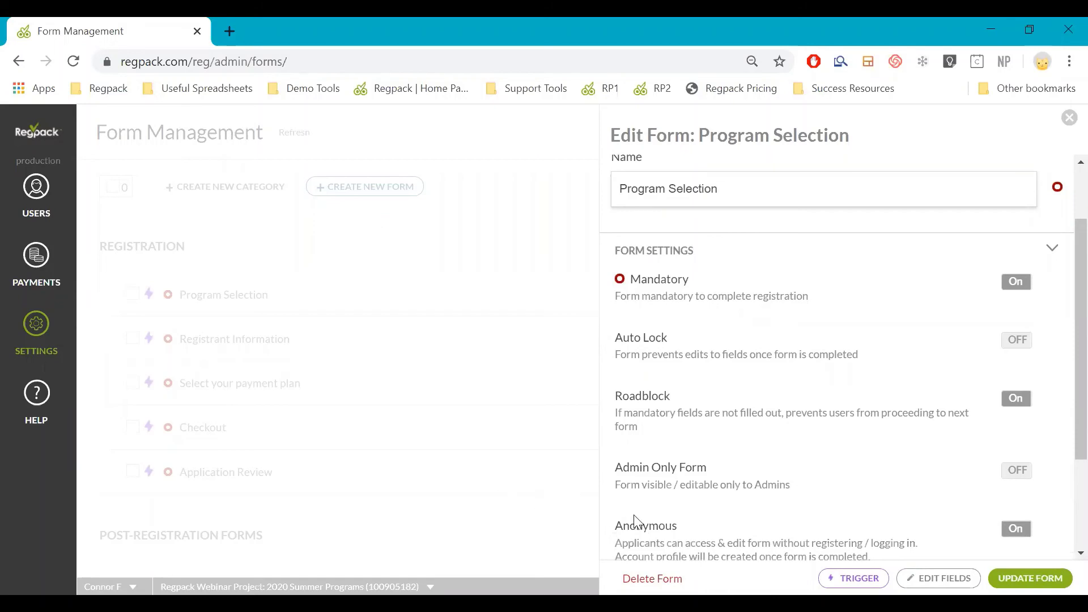
{"action": "scroll", "coordinate": [639, 516], "scroll_direction": "down", "scroll_amount": 2}
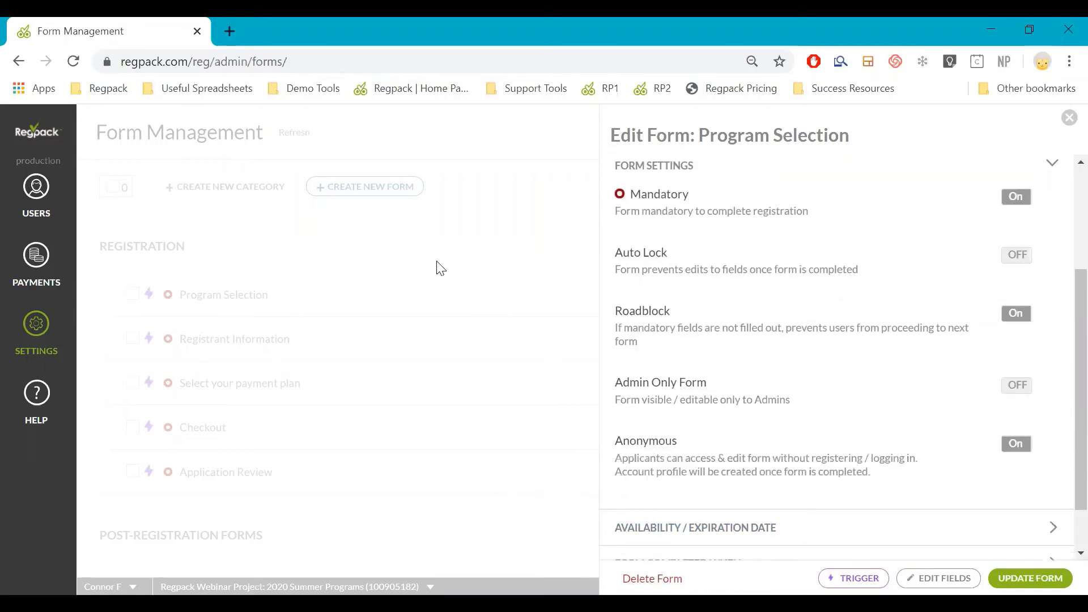
{"action": "left_click", "coordinate": [350, 303]}
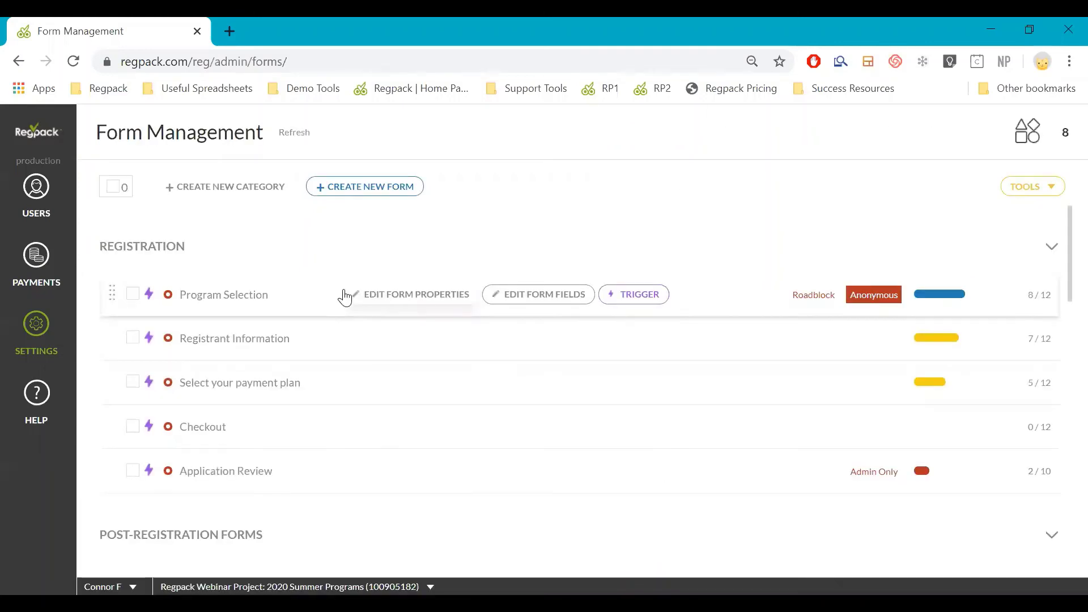
{"action": "mouse_move", "coordinate": [286, 261]}
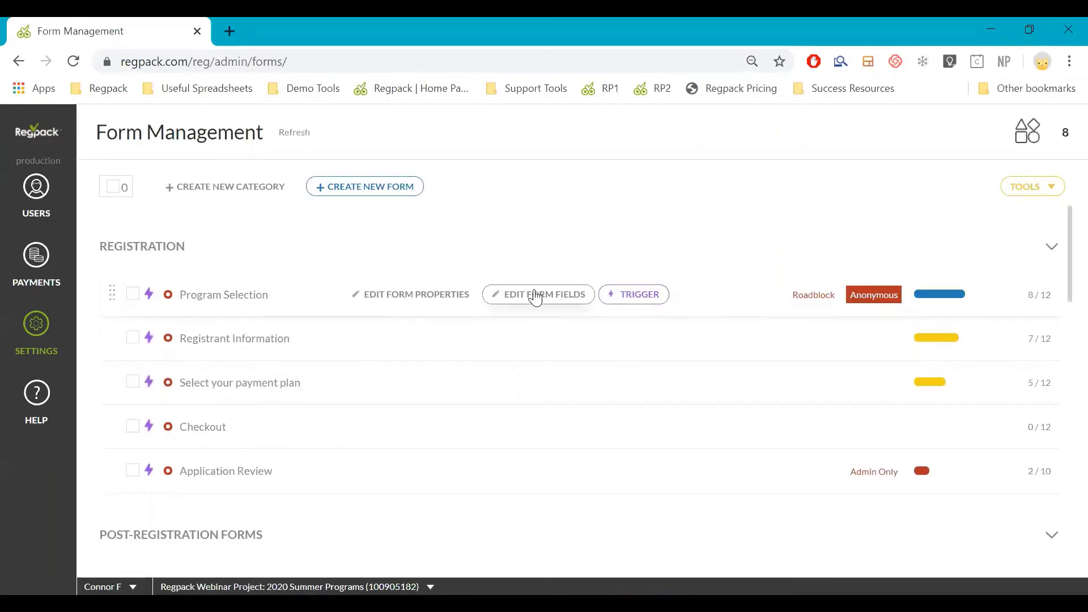
Step: Open the Program Selection form's fields and review the available Payments and Orders field types and the products offered in the form
{"action": "left_click", "coordinate": [535, 296]}
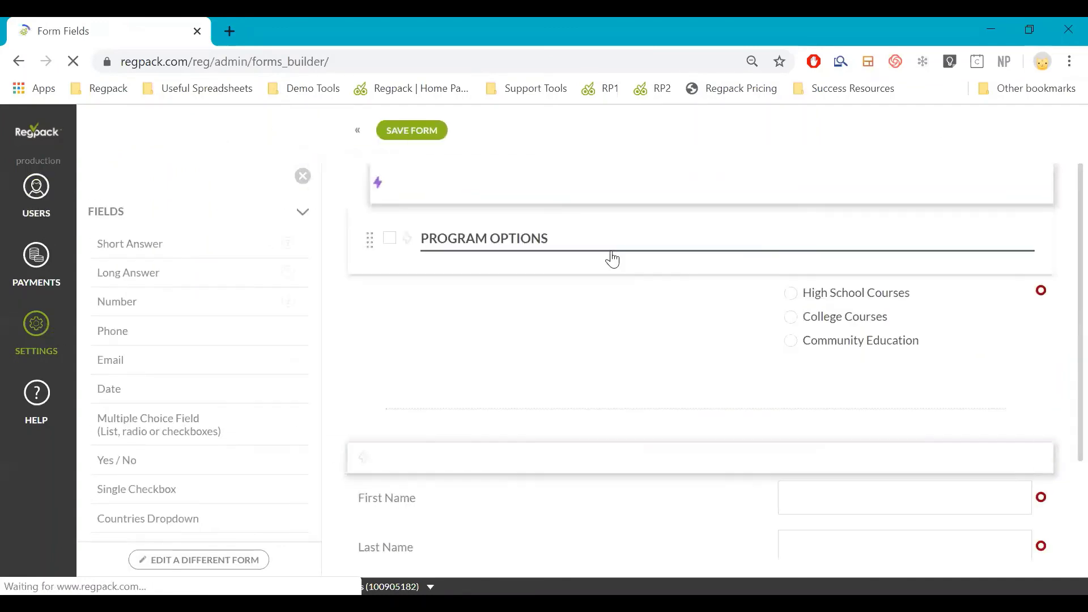
{"action": "scroll", "coordinate": [595, 336], "scroll_direction": "down", "scroll_amount": 7}
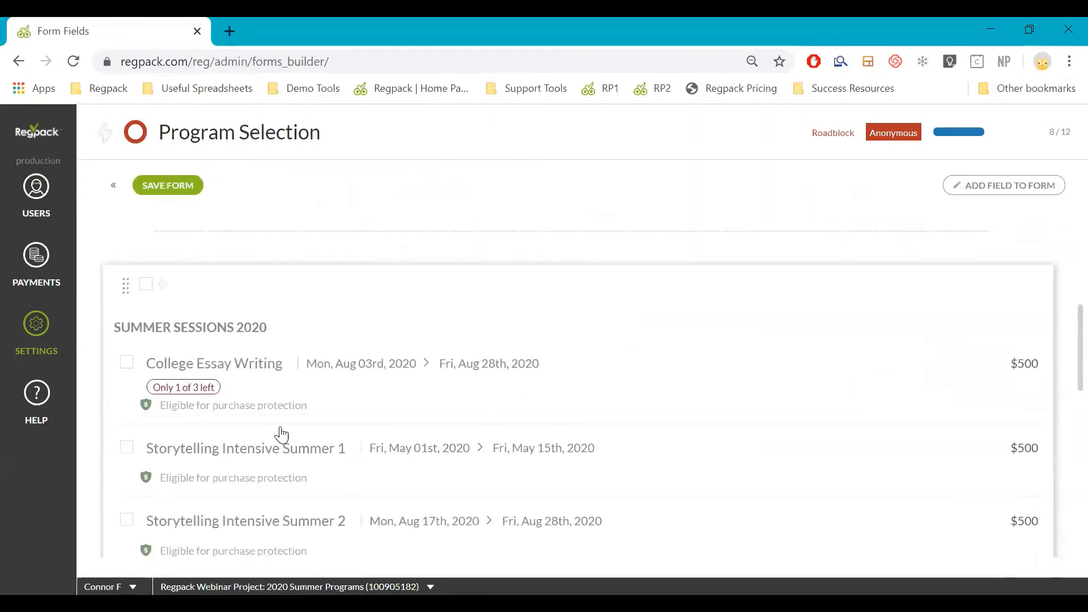
{"action": "left_click", "coordinate": [964, 193]}
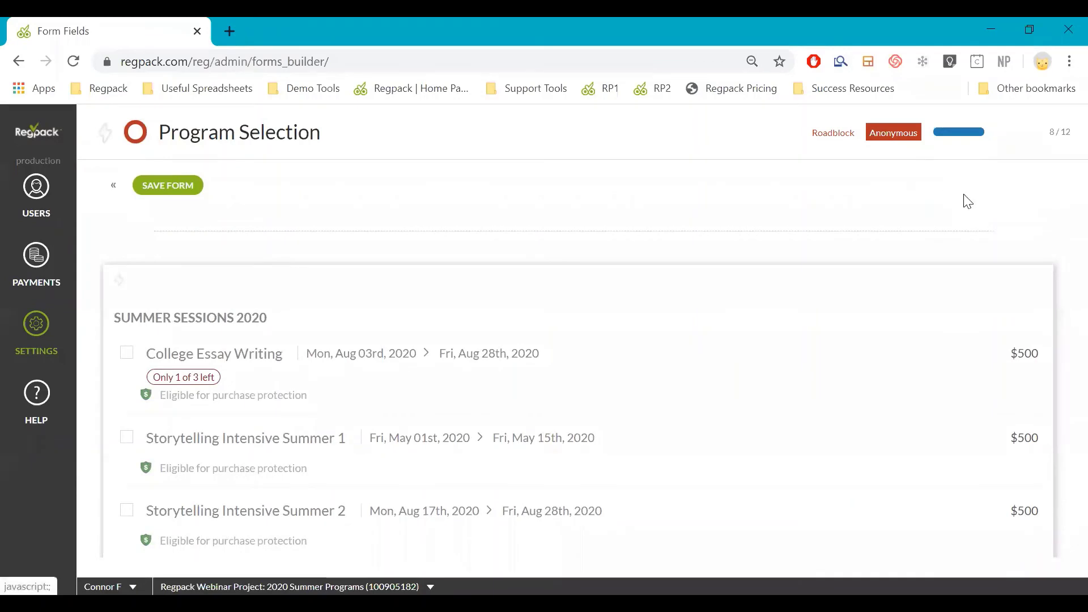
{"action": "scroll", "coordinate": [274, 465], "scroll_direction": "down", "scroll_amount": 5}
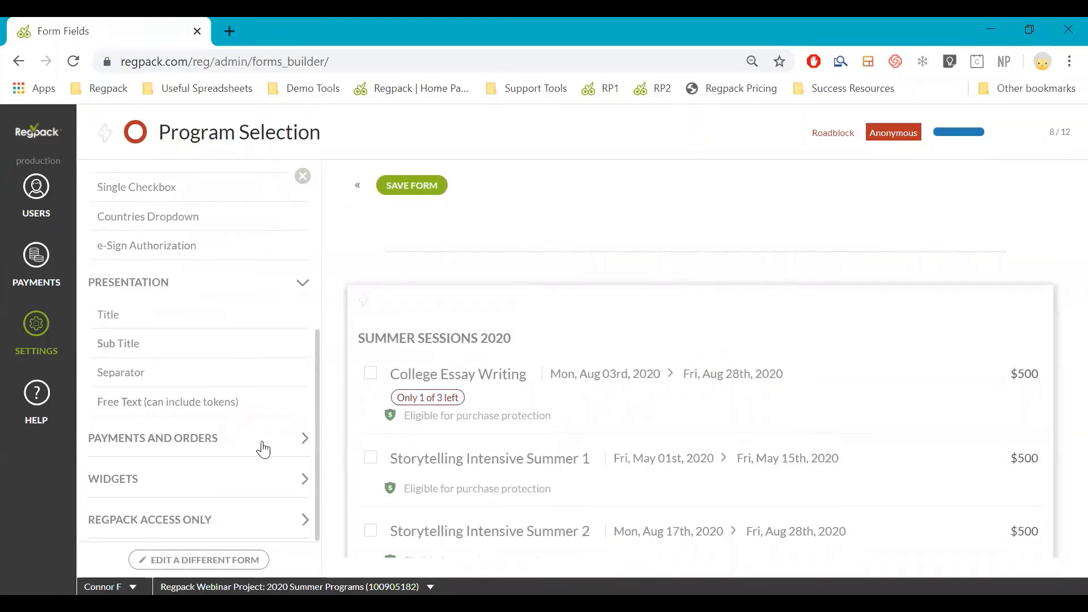
{"action": "left_click", "coordinate": [203, 424]}
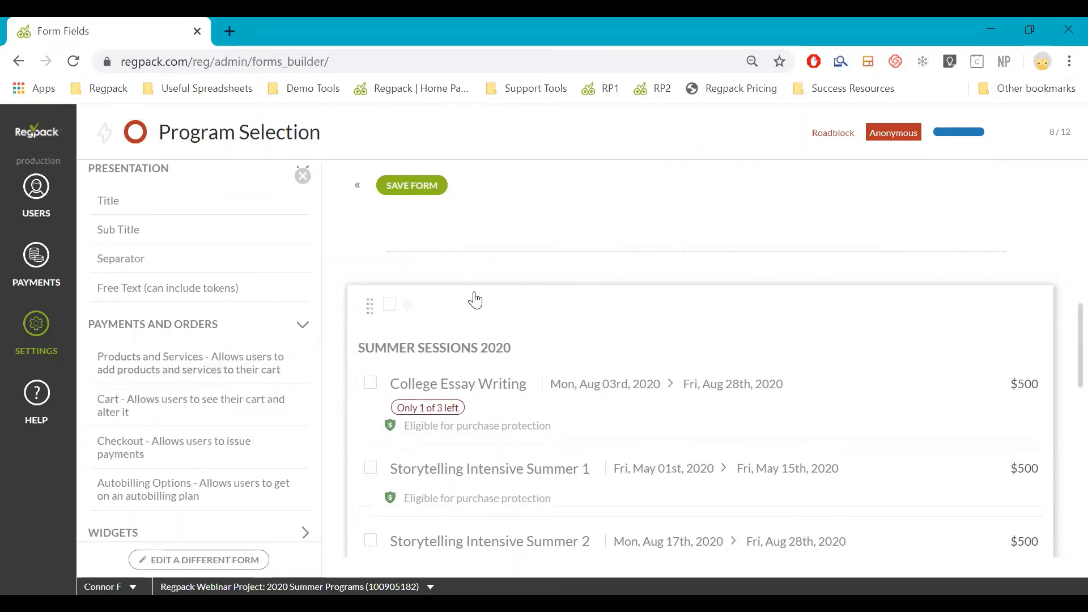
{"action": "scroll", "coordinate": [537, 356], "scroll_direction": "down", "scroll_amount": 10}
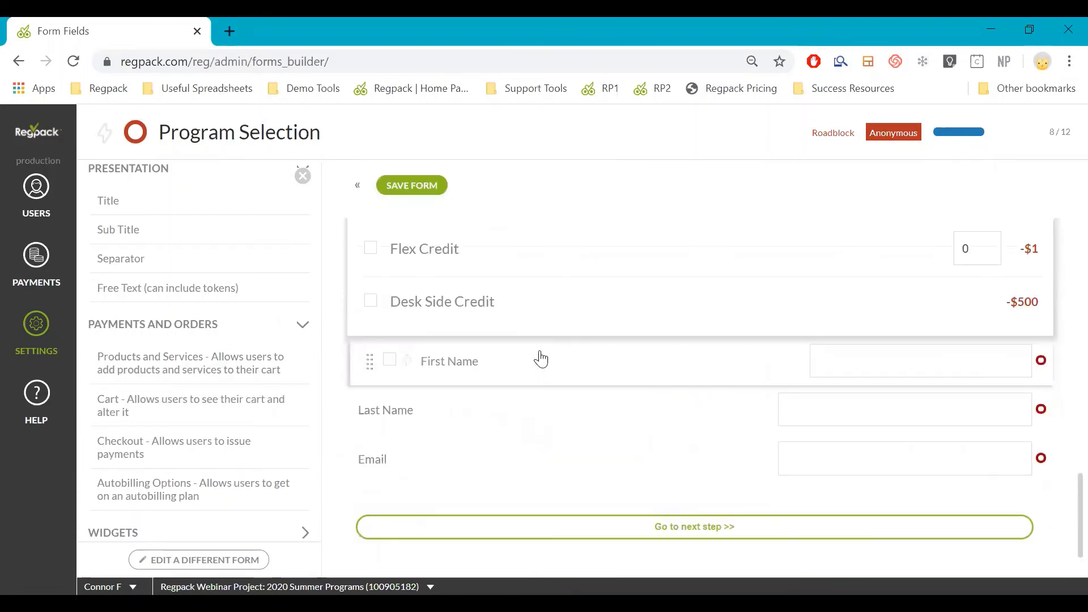
{"action": "scroll", "coordinate": [539, 357], "scroll_direction": "up", "scroll_amount": 6}
{"action": "scroll", "coordinate": [612, 401], "scroll_direction": "down", "scroll_amount": 4}
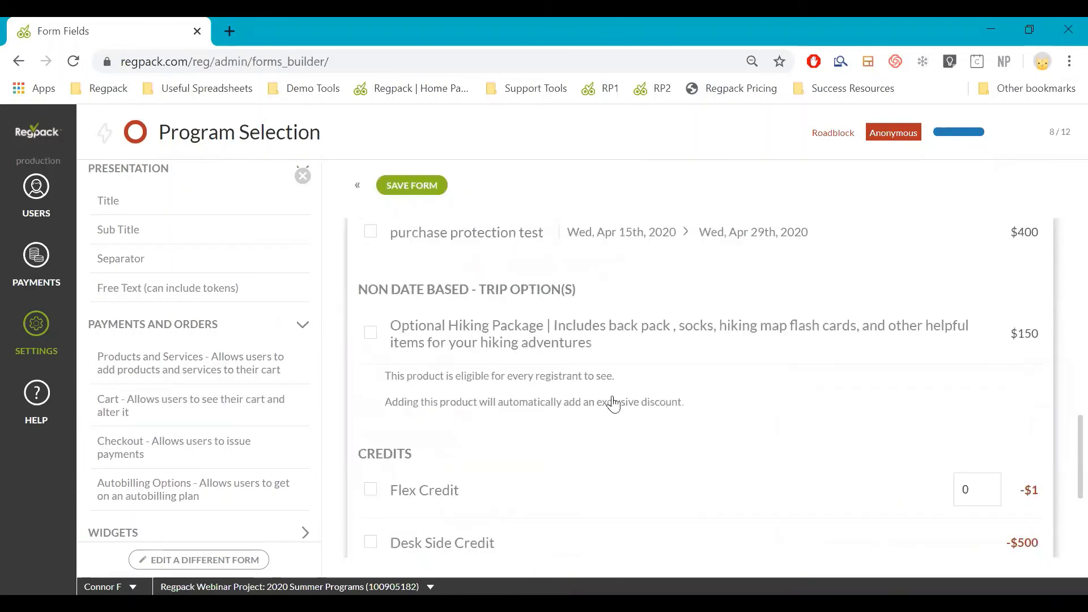
Step: Open the project's front-end and review how the anonymous Program Selection form appears to visitors, including its account creation and login options
{"action": "scroll", "coordinate": [641, 407], "scroll_direction": "down", "scroll_amount": 2}
{"action": "scroll", "coordinate": [641, 407], "scroll_direction": "up", "scroll_amount": 12}
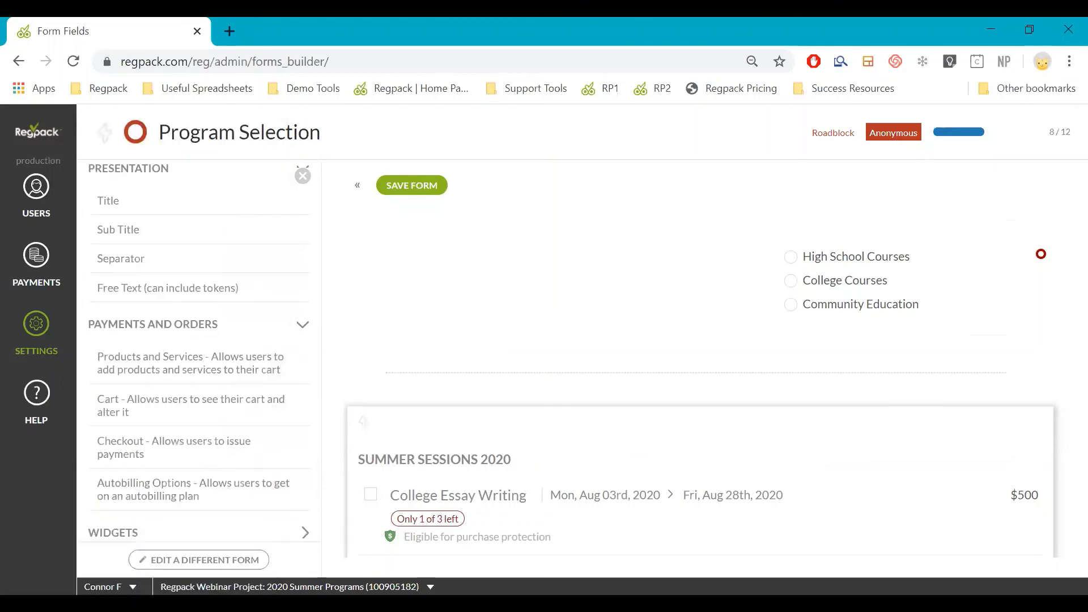
{"action": "left_click", "coordinate": [354, 586]}
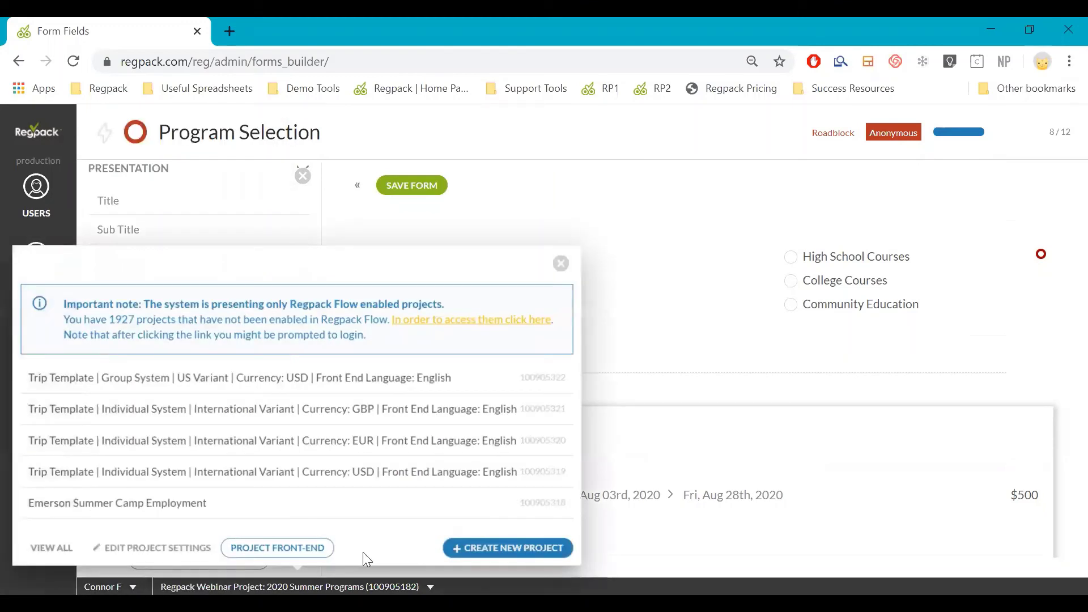
{"action": "left_click", "coordinate": [291, 547]}
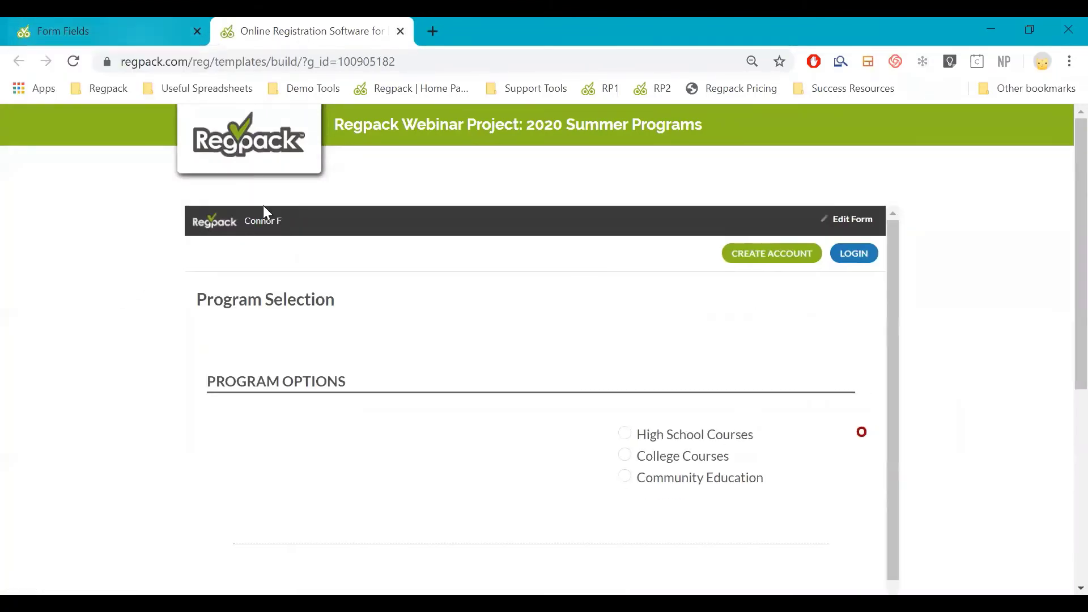
{"action": "scroll", "coordinate": [624, 303], "scroll_direction": "down", "scroll_amount": 5}
{"action": "scroll", "coordinate": [627, 297], "scroll_direction": "up", "scroll_amount": 5}
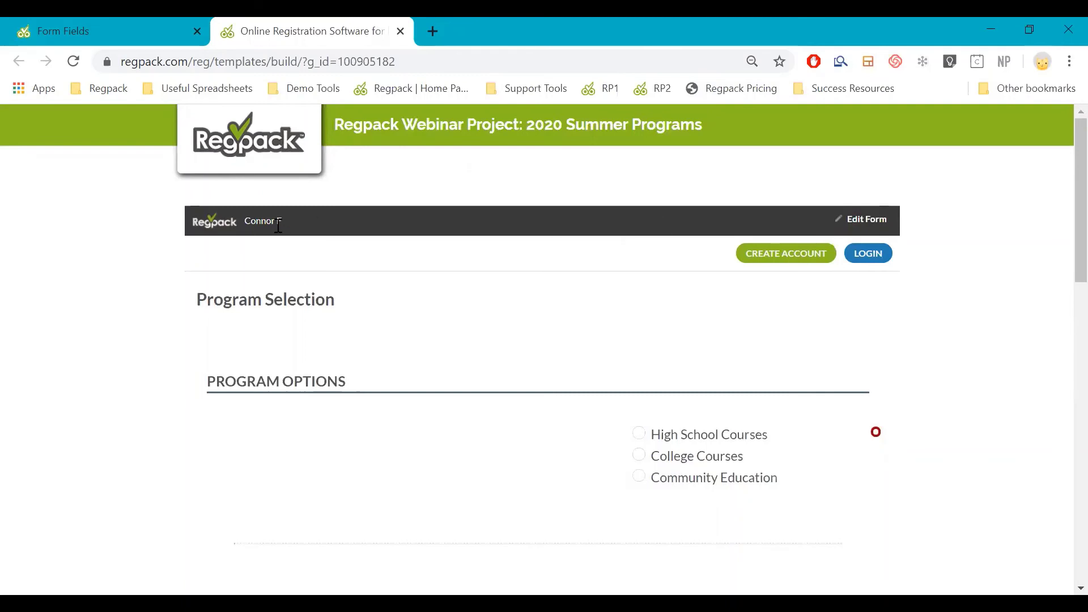
{"action": "scroll", "coordinate": [264, 241], "scroll_direction": "down", "scroll_amount": 1}
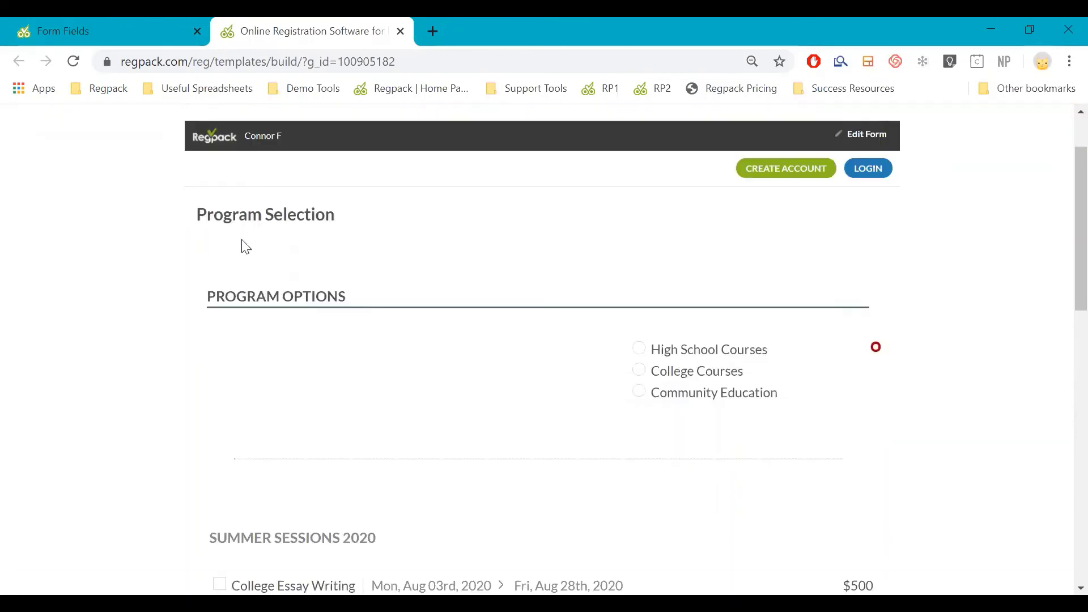
{"action": "scroll", "coordinate": [385, 272], "scroll_direction": "down", "scroll_amount": 1}
{"action": "scroll", "coordinate": [573, 286], "scroll_direction": "up", "scroll_amount": 2}
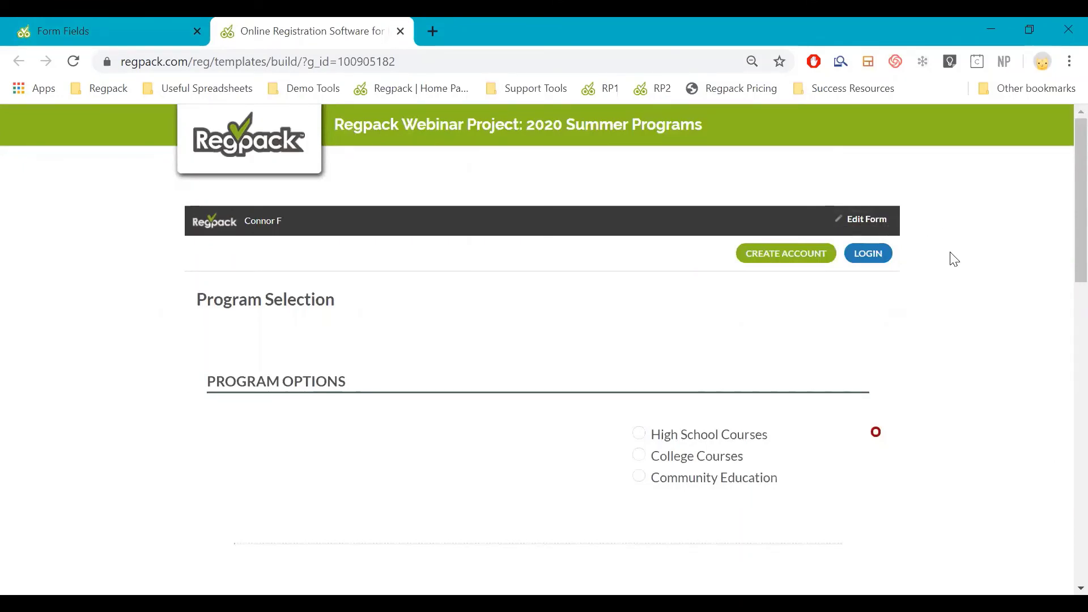
Step: Open the Program Selection form for editing from its front-end page, close that extra tab, and return to the original form builder
{"action": "left_click", "coordinate": [865, 229]}
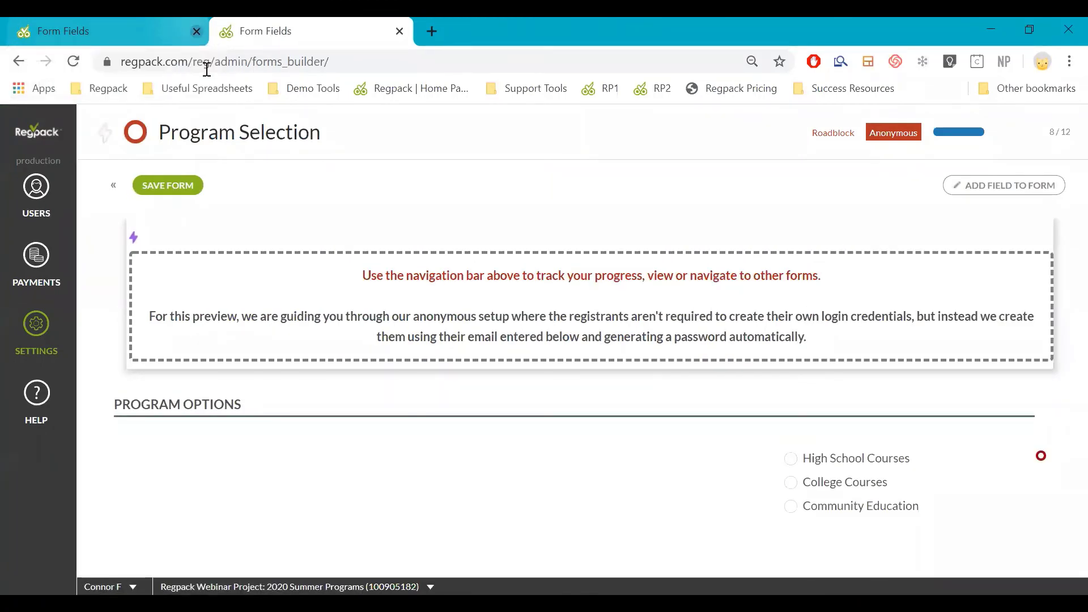
{"action": "key", "text": "ctrl+w"}
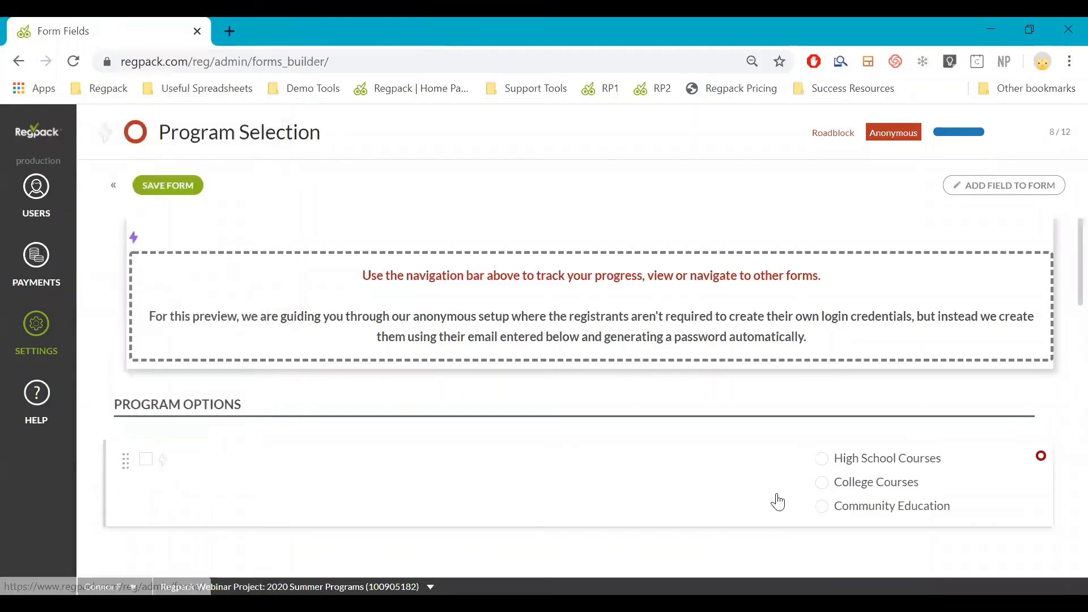
{"action": "scroll", "coordinate": [778, 503], "scroll_direction": "down", "scroll_amount": 4}
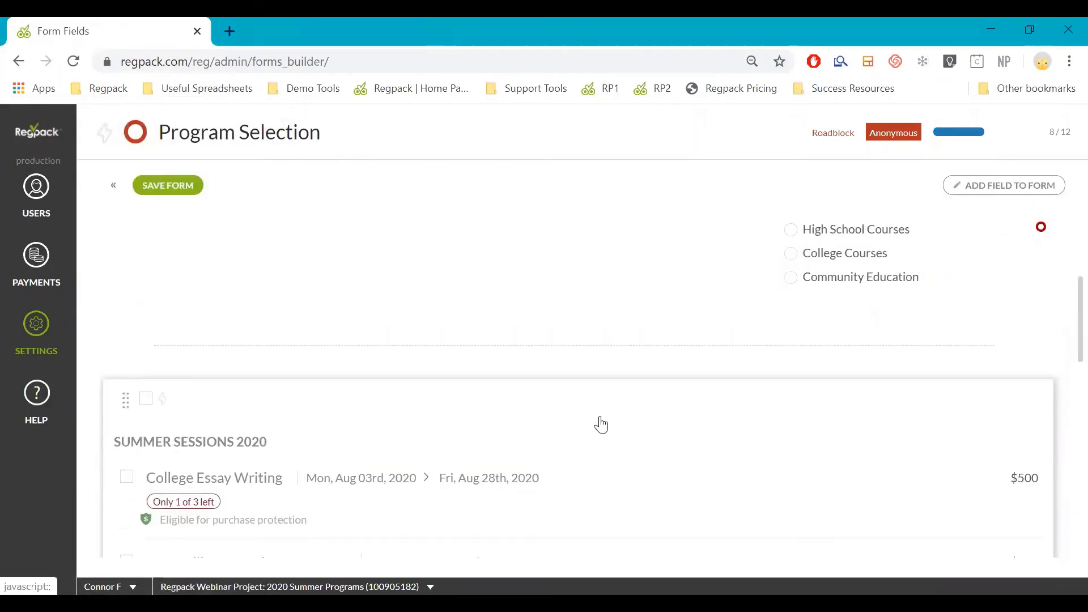
Step: Open the project's registration settings and review the forms available as the Project Start Page
{"action": "mouse_move", "coordinate": [48, 337]}
{"action": "left_click", "coordinate": [152, 316]}
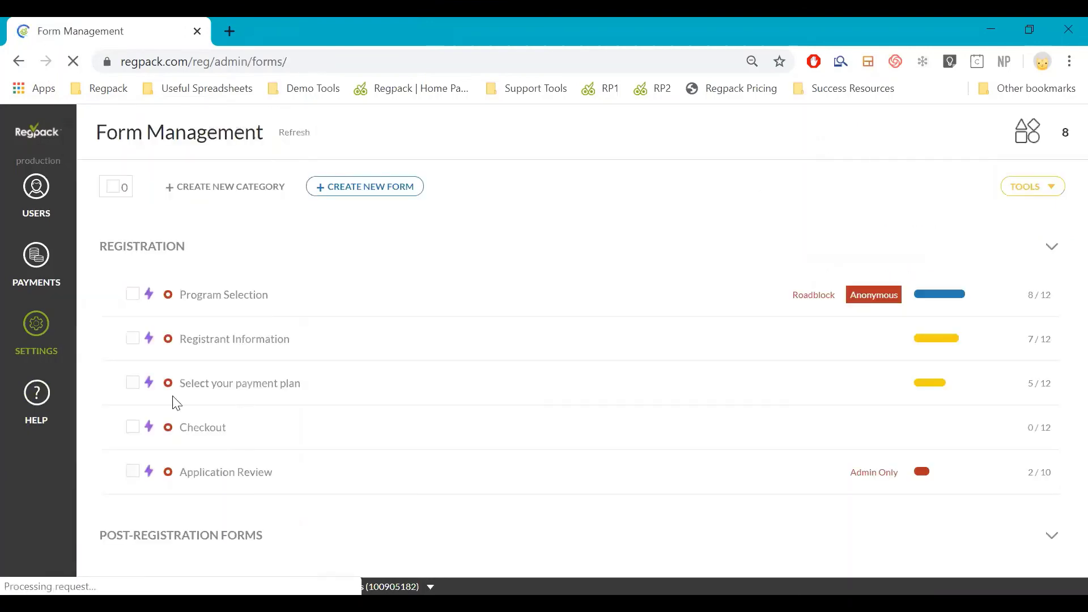
{"action": "mouse_move", "coordinate": [53, 340]}
{"action": "left_click", "coordinate": [159, 434]}
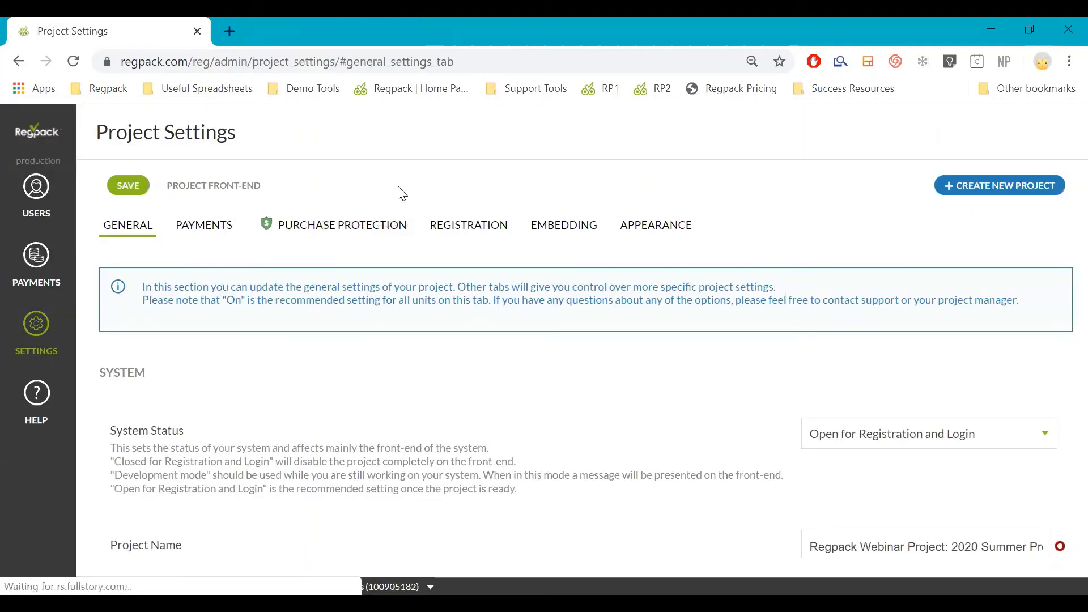
{"action": "left_click", "coordinate": [443, 226]}
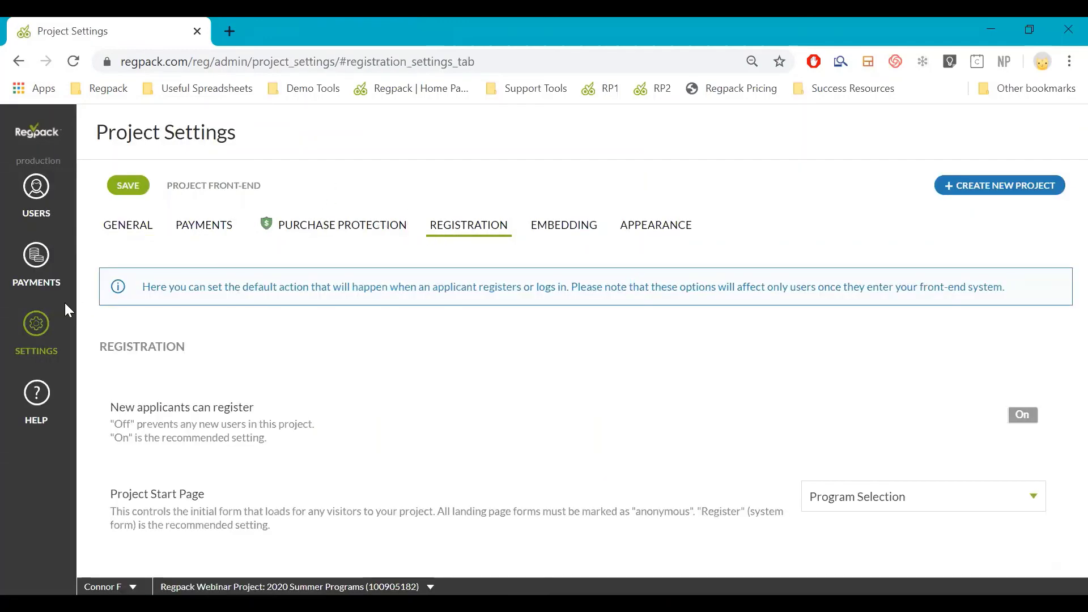
{"action": "mouse_move", "coordinate": [65, 303]}
{"action": "scroll", "coordinate": [275, 514], "scroll_direction": "down", "scroll_amount": 2}
{"action": "left_click", "coordinate": [934, 387]}
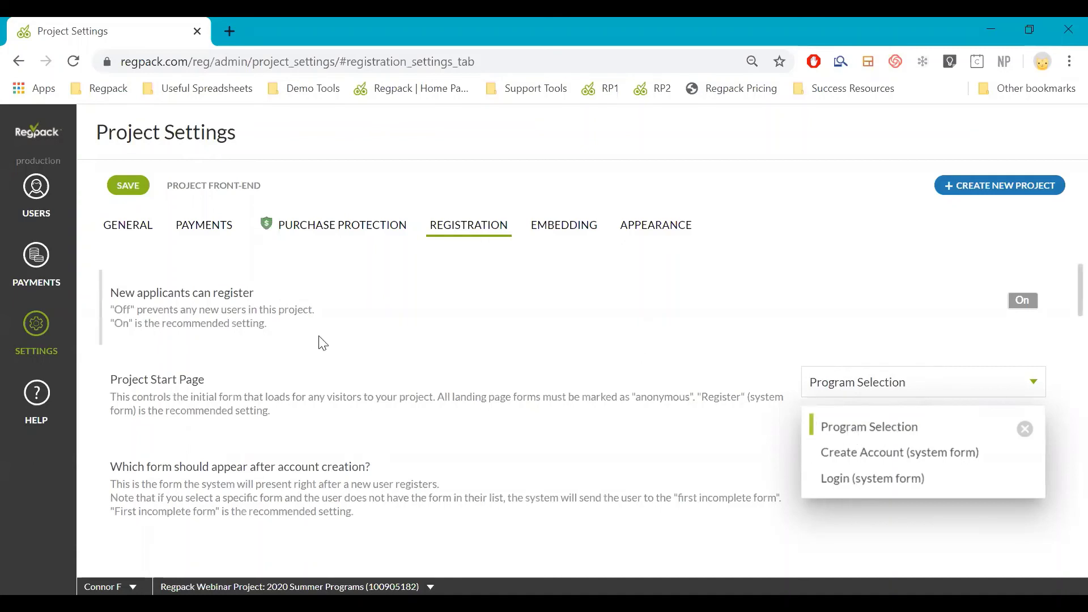
{"action": "mouse_move", "coordinate": [80, 318]}
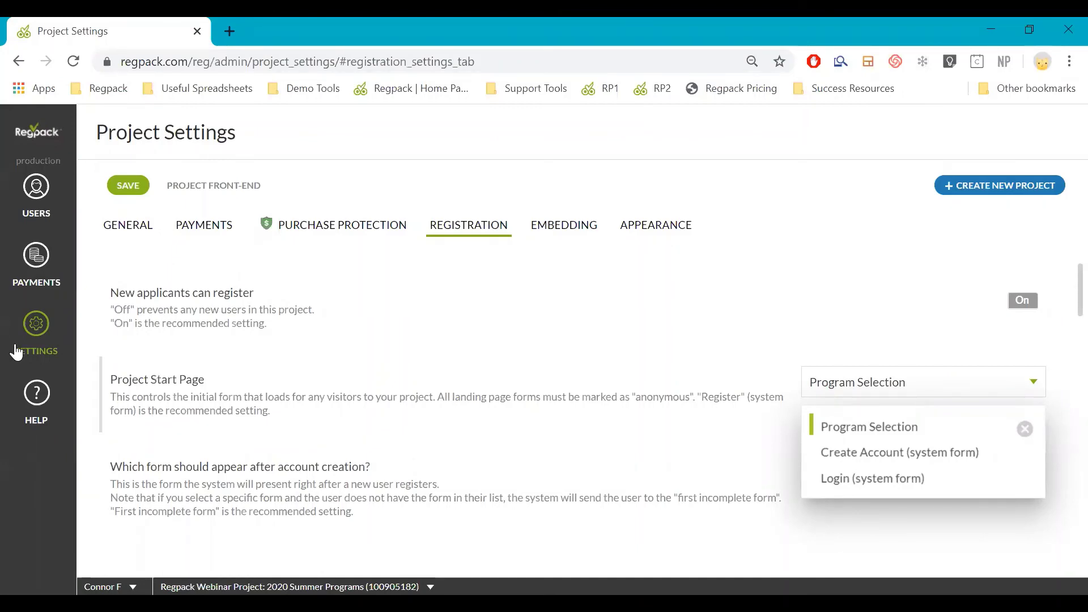
Step: Start the new project wizard, review the project copying options and templates, and exit without creating a project
{"action": "mouse_move", "coordinate": [49, 342]}
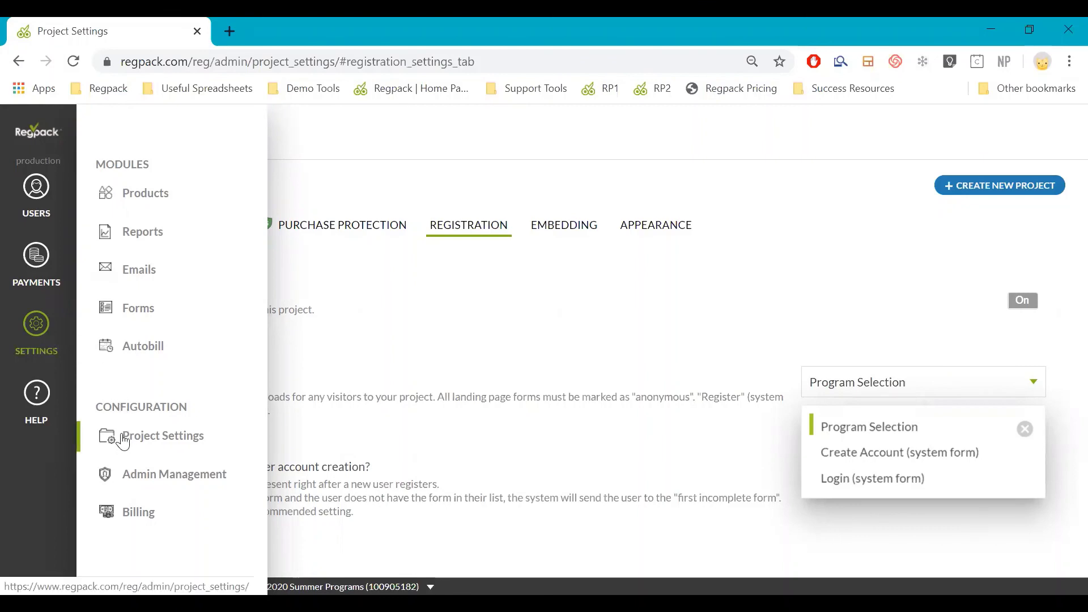
{"action": "left_click", "coordinate": [1014, 186]}
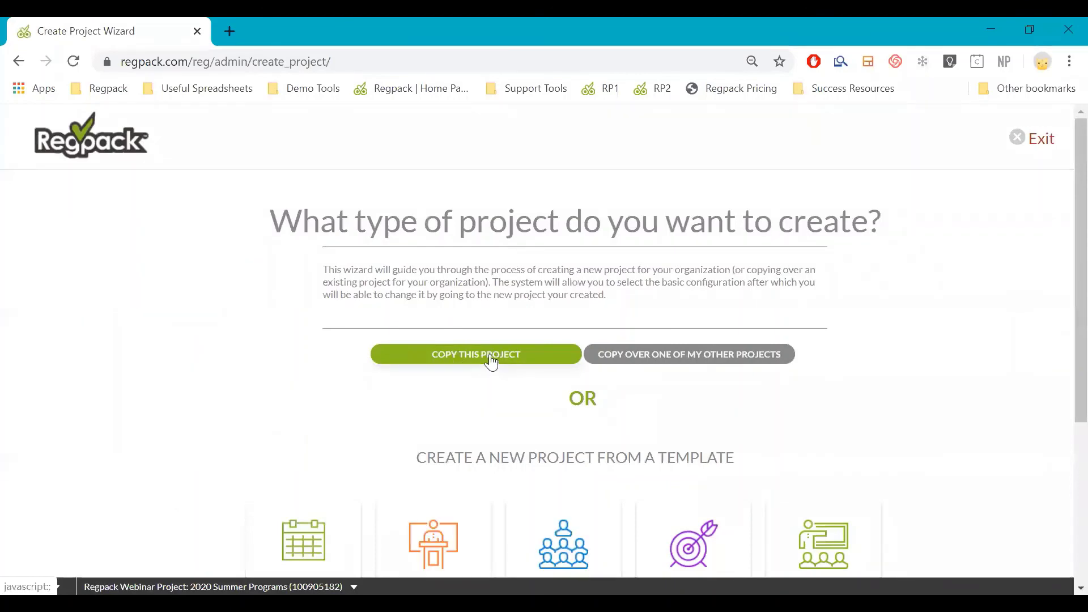
{"action": "scroll", "coordinate": [491, 361], "scroll_direction": "down", "scroll_amount": 2}
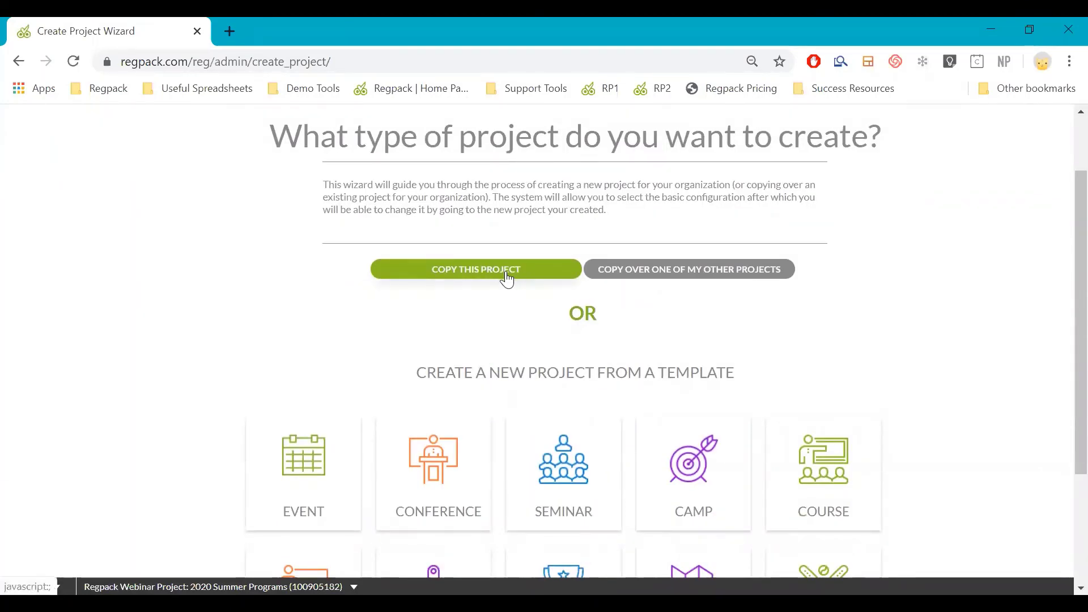
{"action": "scroll", "coordinate": [346, 513], "scroll_direction": "down", "scroll_amount": 3}
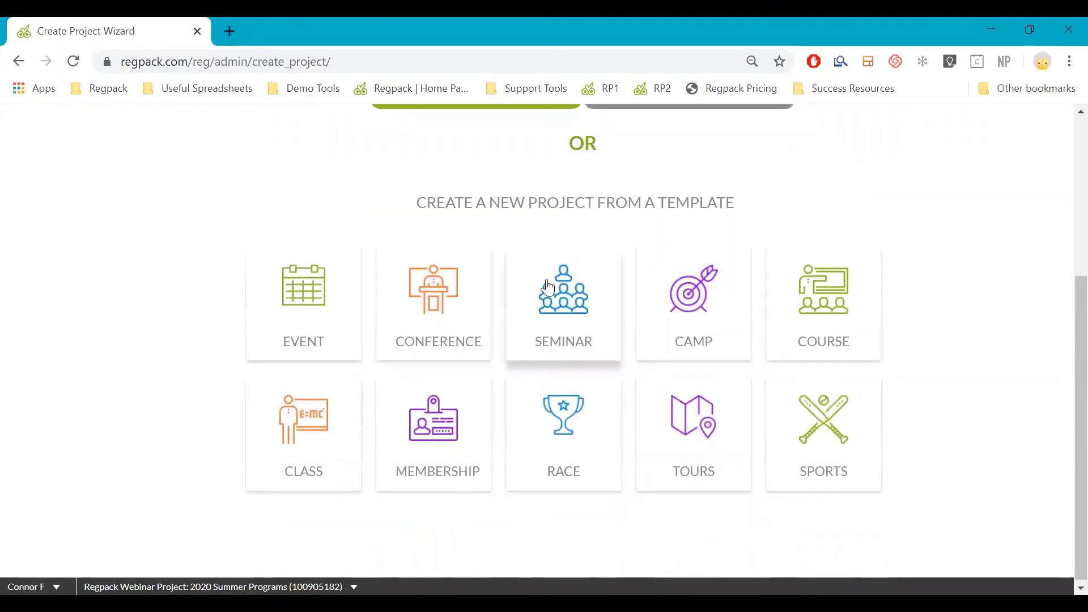
{"action": "scroll", "coordinate": [476, 230], "scroll_direction": "up", "scroll_amount": 1}
{"action": "scroll", "coordinate": [502, 195], "scroll_direction": "up", "scroll_amount": 2}
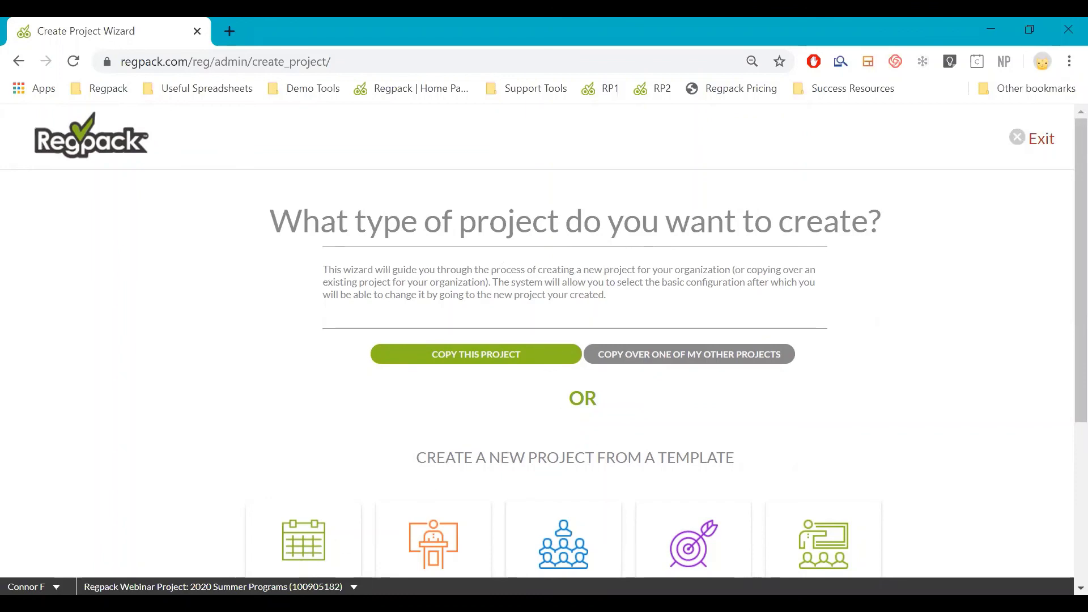
{"action": "left_click", "coordinate": [221, 587]}
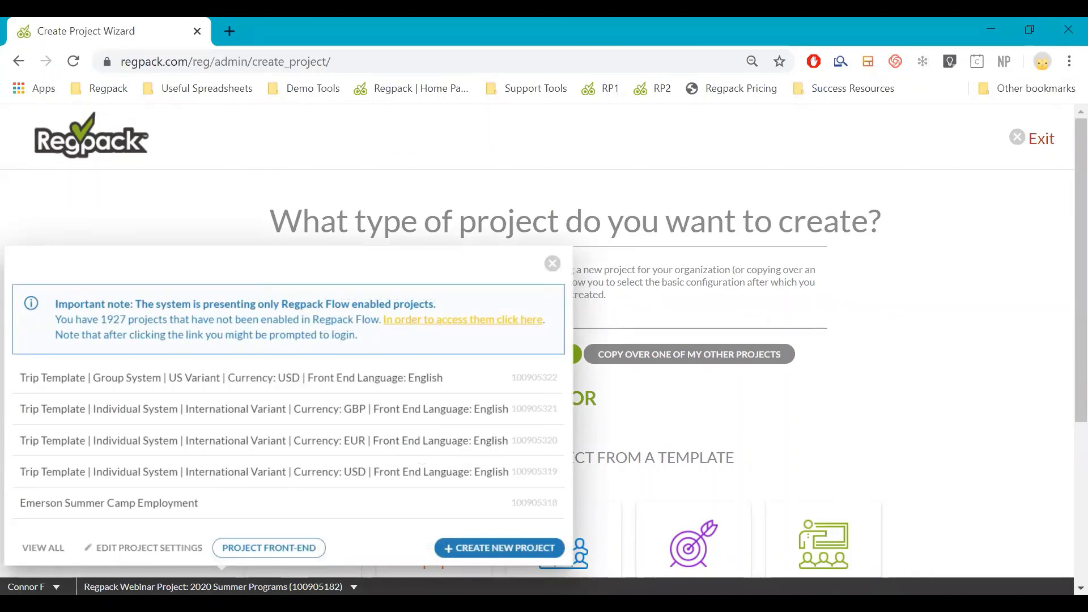
{"action": "left_click", "coordinate": [241, 222]}
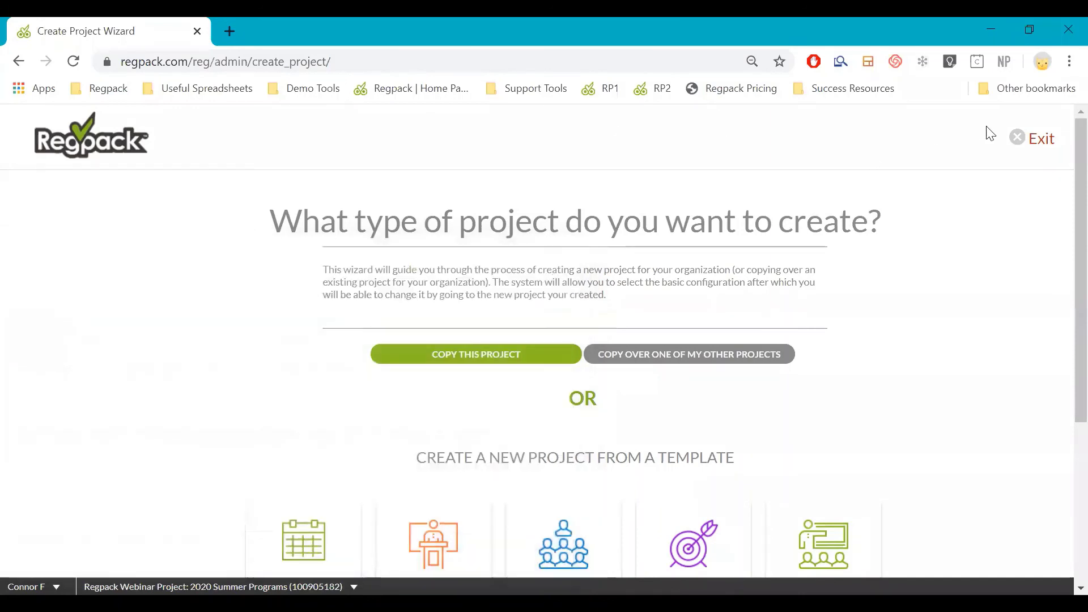
{"action": "left_click", "coordinate": [1031, 141]}
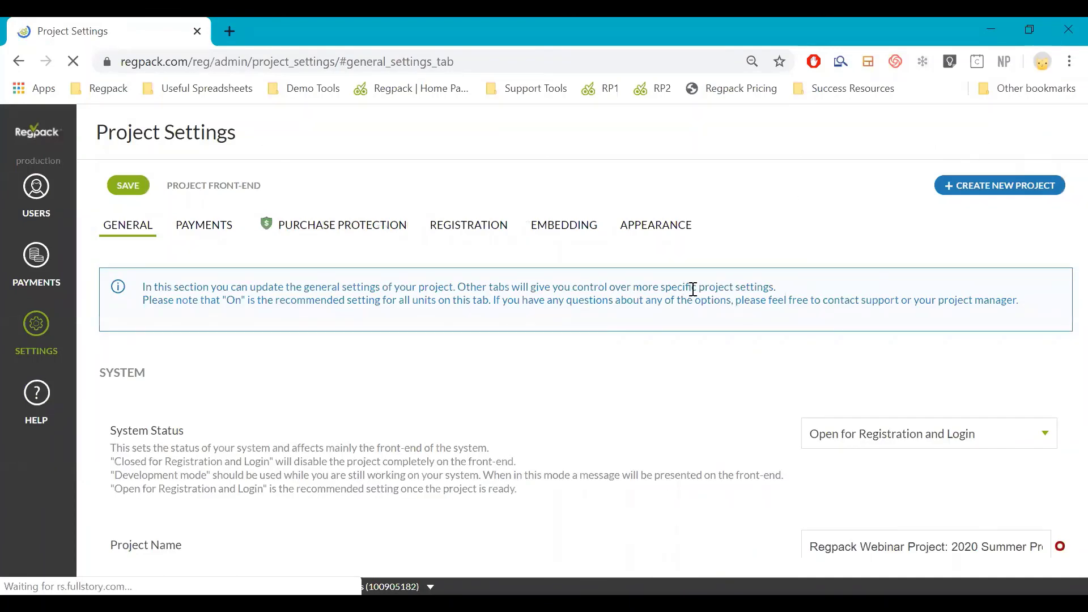
Step: Open the user list, start creating a new user to view the required fields, and close the form without creating one
{"action": "left_click", "coordinate": [42, 185]}
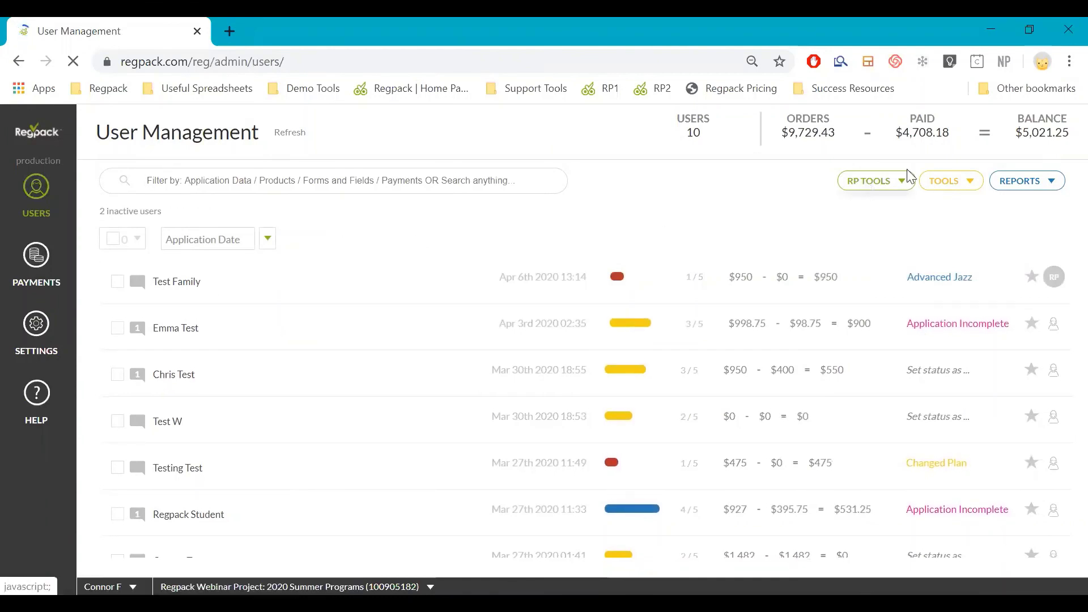
{"action": "left_click", "coordinate": [927, 186]}
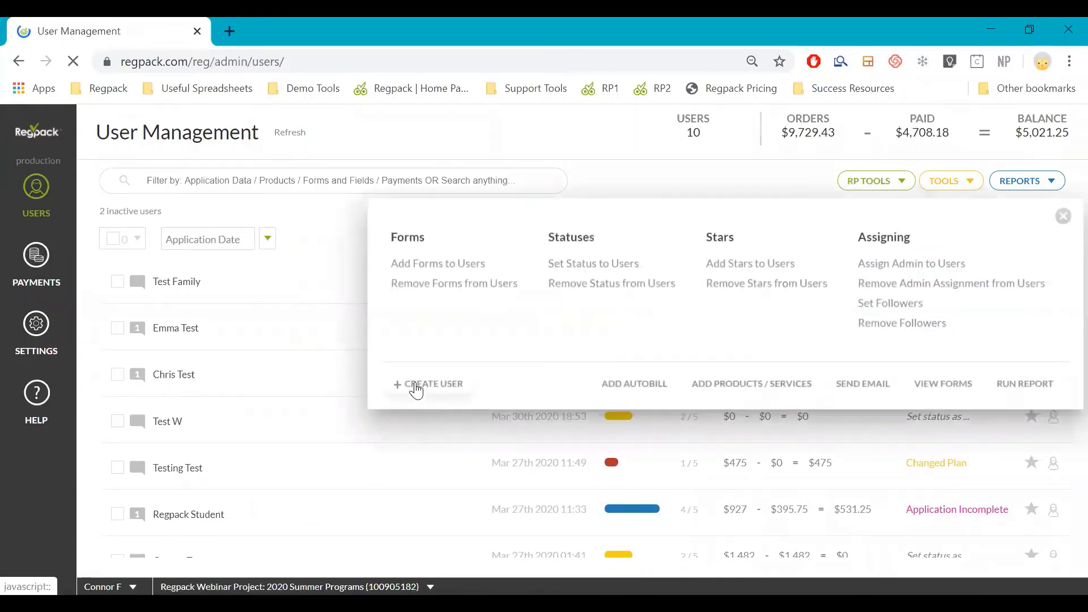
{"action": "left_click", "coordinate": [418, 385]}
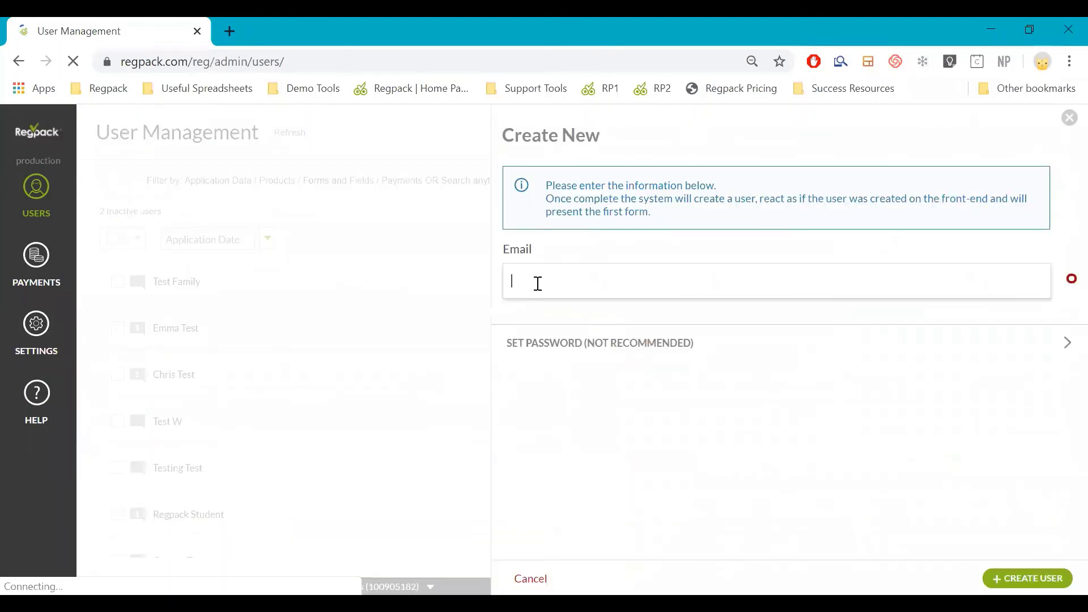
{"action": "left_click", "coordinate": [364, 318]}
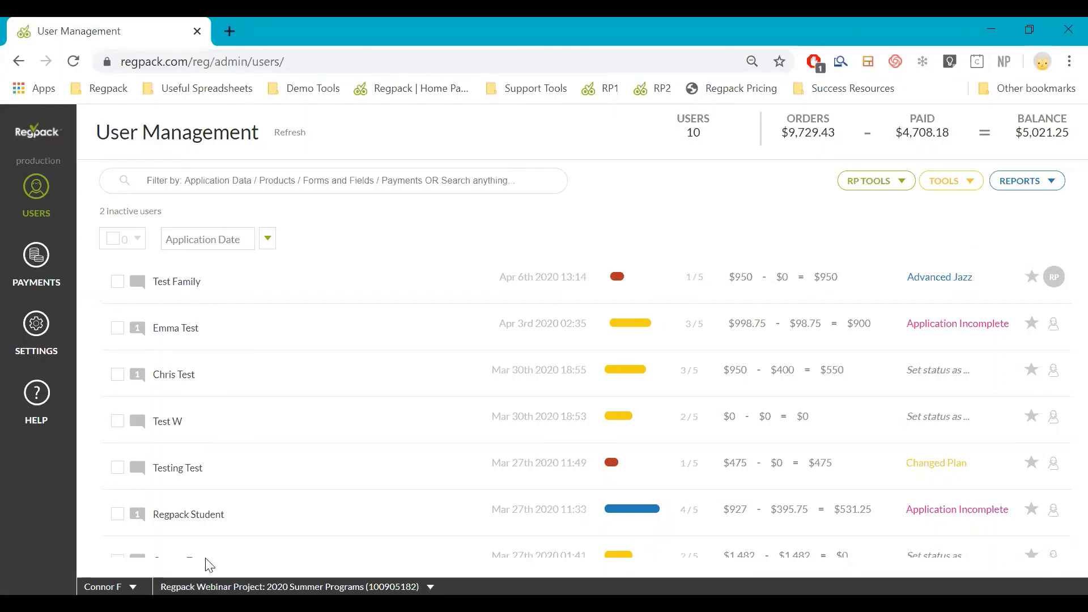
Step: Review the project's front-end from the program options down to the name and email fields, return to the user list and close the project list
{"action": "left_click", "coordinate": [35, 345]}
{"action": "left_click", "coordinate": [430, 587]}
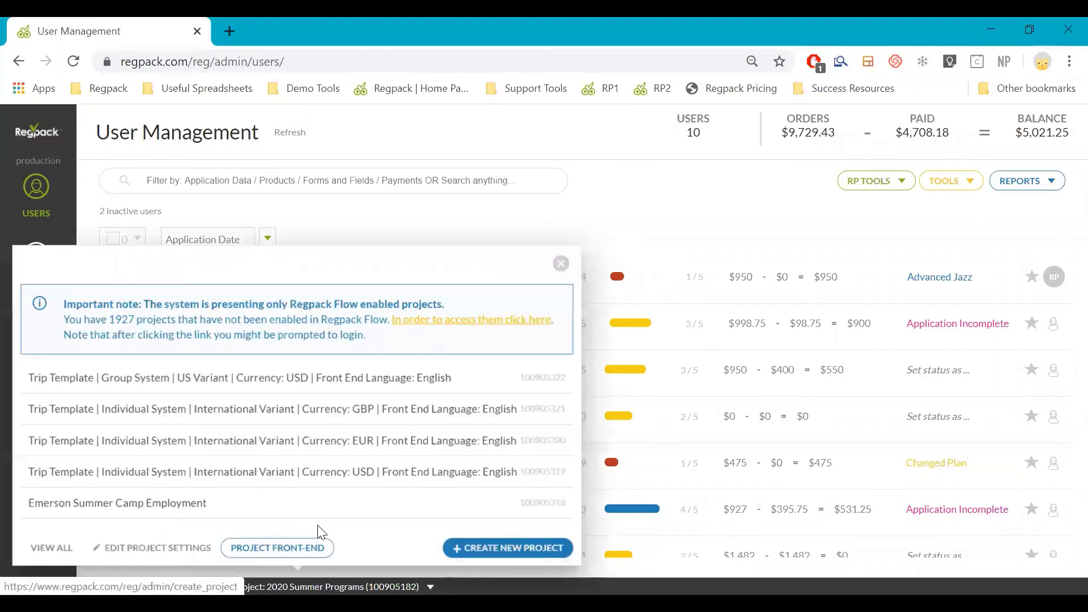
{"action": "left_click", "coordinate": [309, 545]}
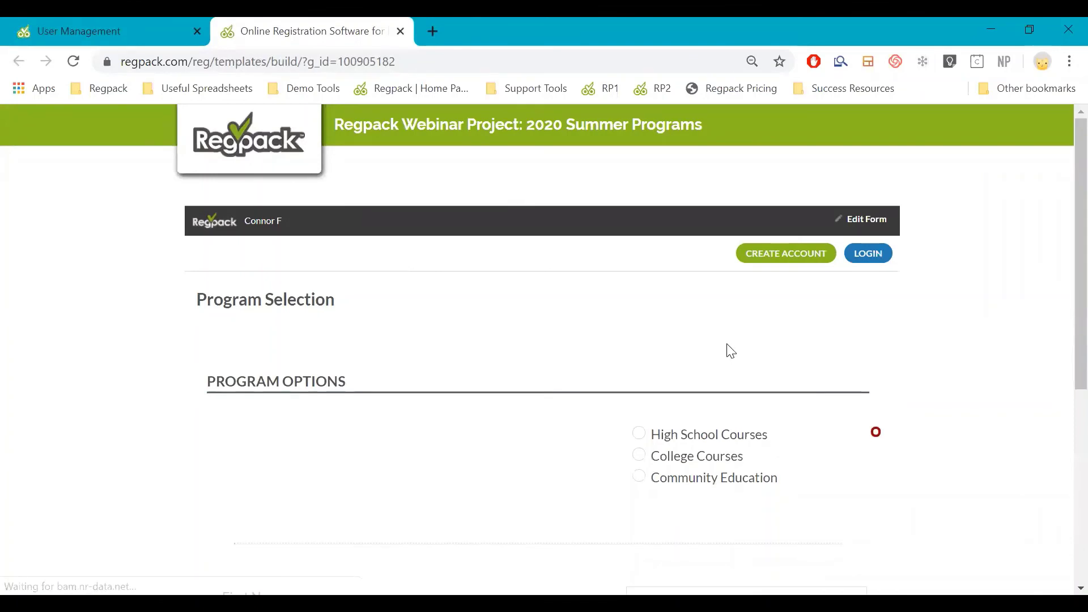
{"action": "scroll", "coordinate": [725, 350], "scroll_direction": "down", "scroll_amount": 4}
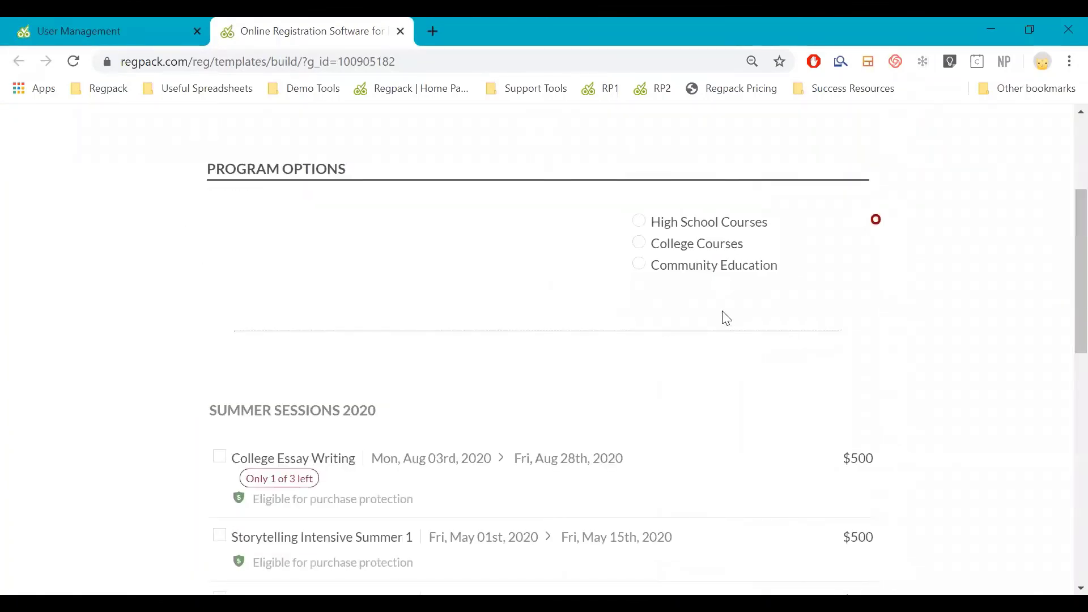
{"action": "scroll", "coordinate": [730, 315], "scroll_direction": "down", "scroll_amount": 5}
{"action": "scroll", "coordinate": [726, 318], "scroll_direction": "down", "scroll_amount": 7}
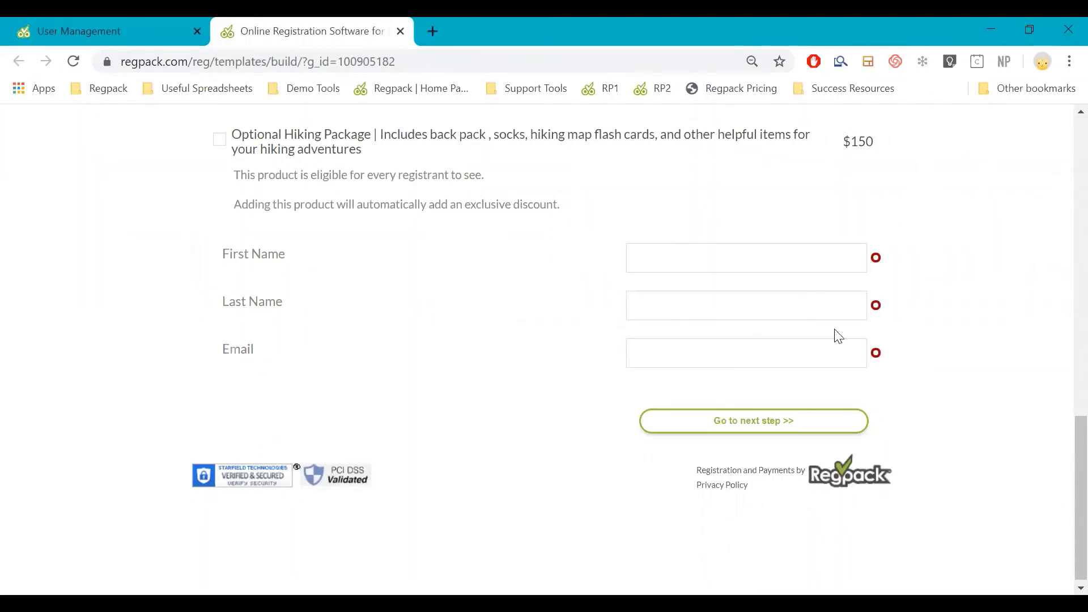
{"action": "scroll", "coordinate": [805, 193], "scroll_direction": "up", "scroll_amount": 2}
{"action": "scroll", "coordinate": [381, 206], "scroll_direction": "up", "scroll_amount": 10}
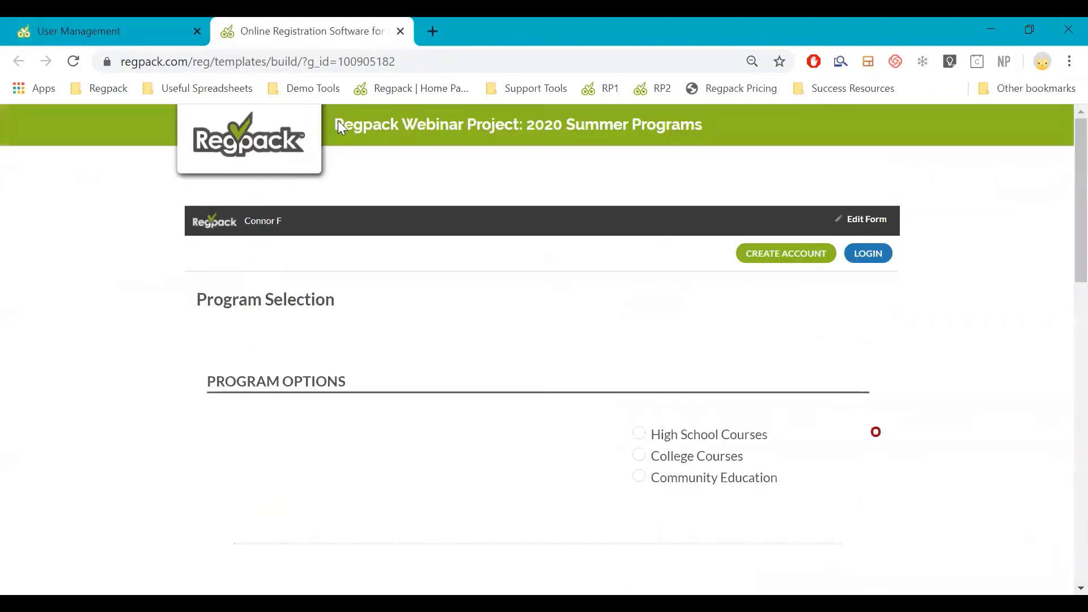
{"action": "left_click", "coordinate": [166, 30]}
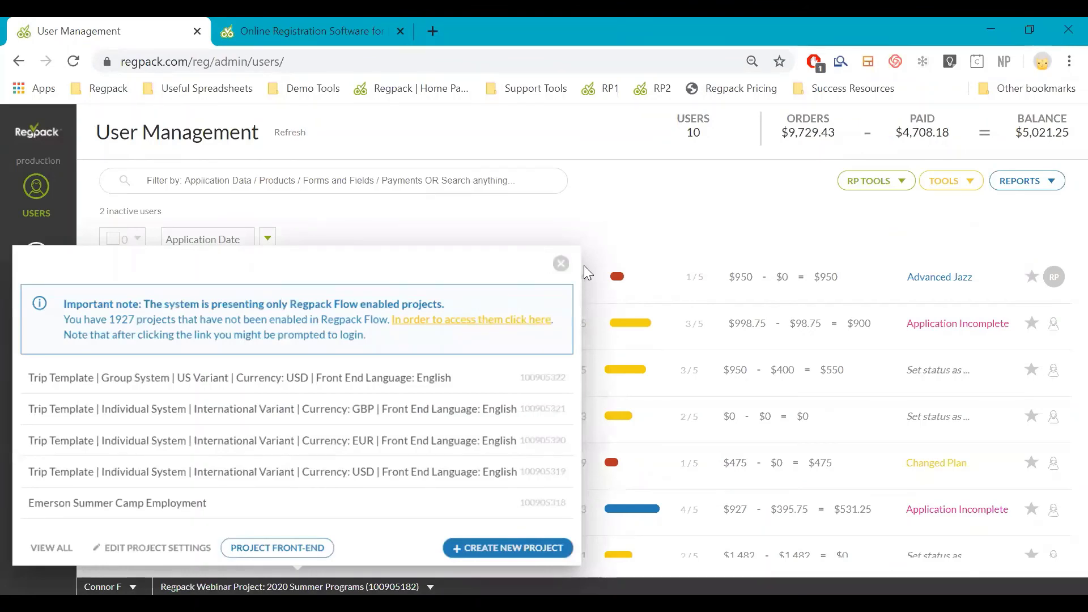
{"action": "left_click", "coordinate": [561, 266]}
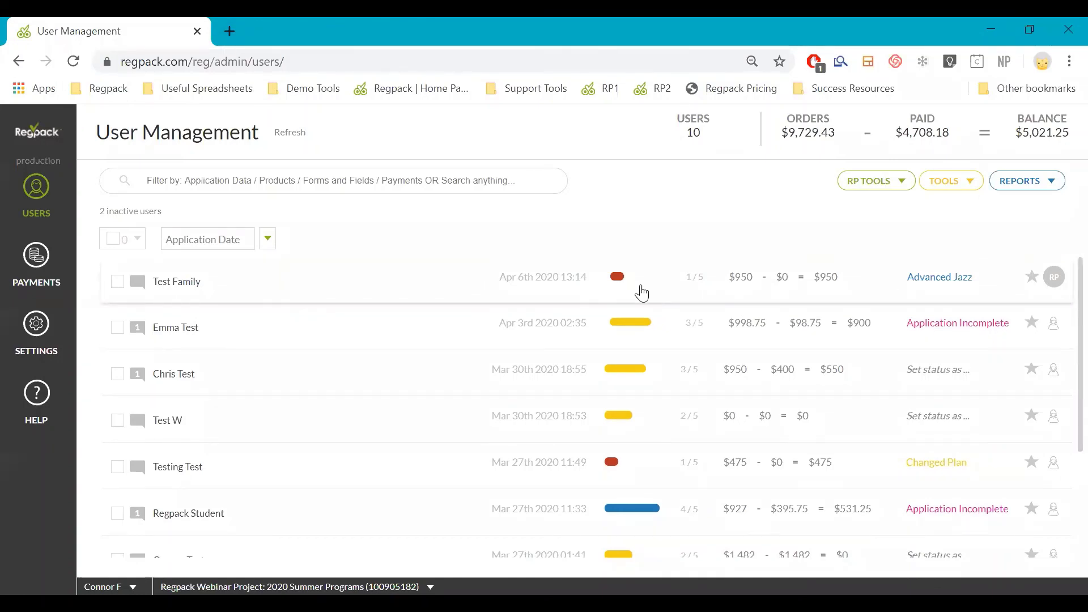
{"action": "left_click", "coordinate": [651, 264]}
{"action": "left_click", "coordinate": [377, 219]}
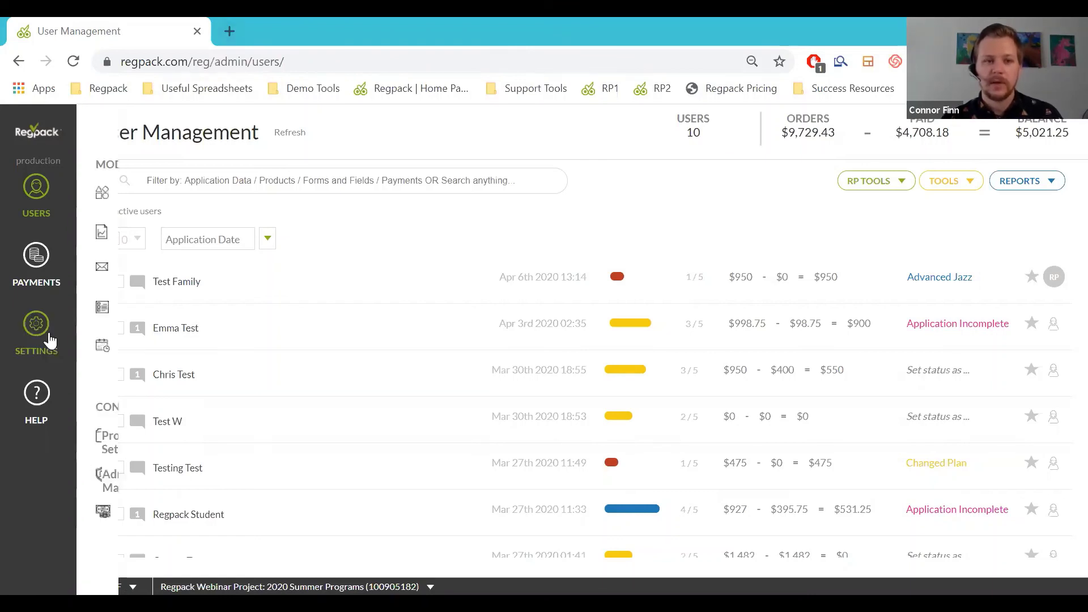
Step: Open the help knowledge base for finding answers to questions
{"action": "left_click", "coordinate": [60, 394]}
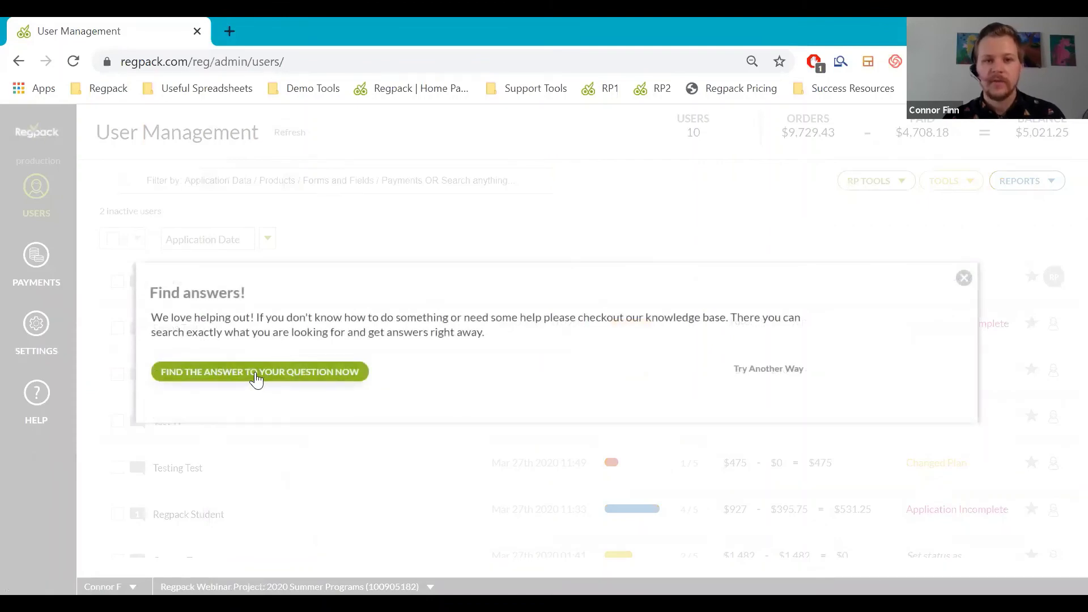
{"action": "left_click", "coordinate": [254, 378]}
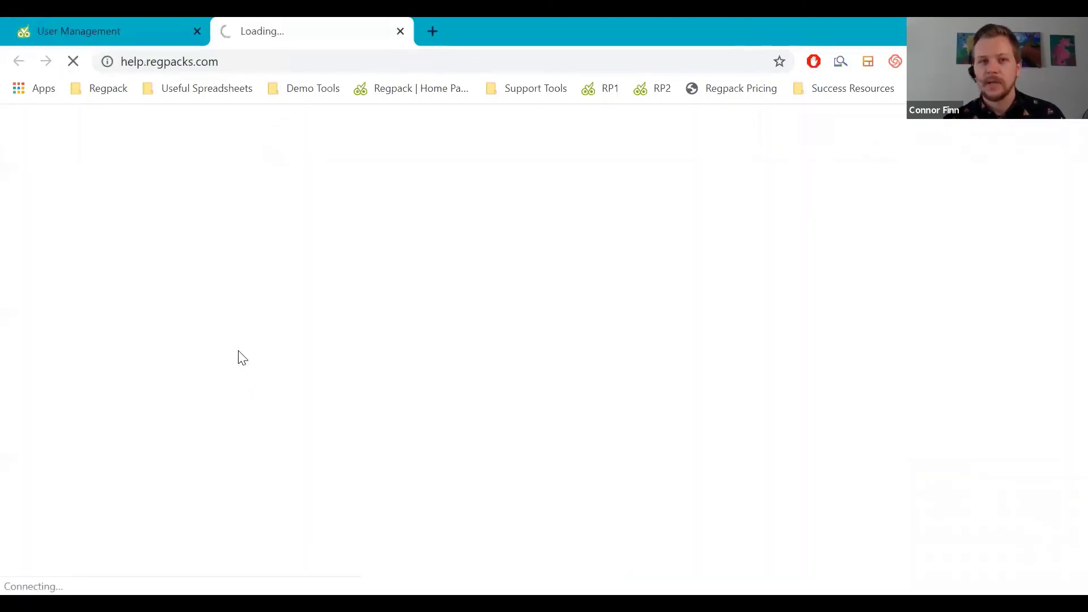